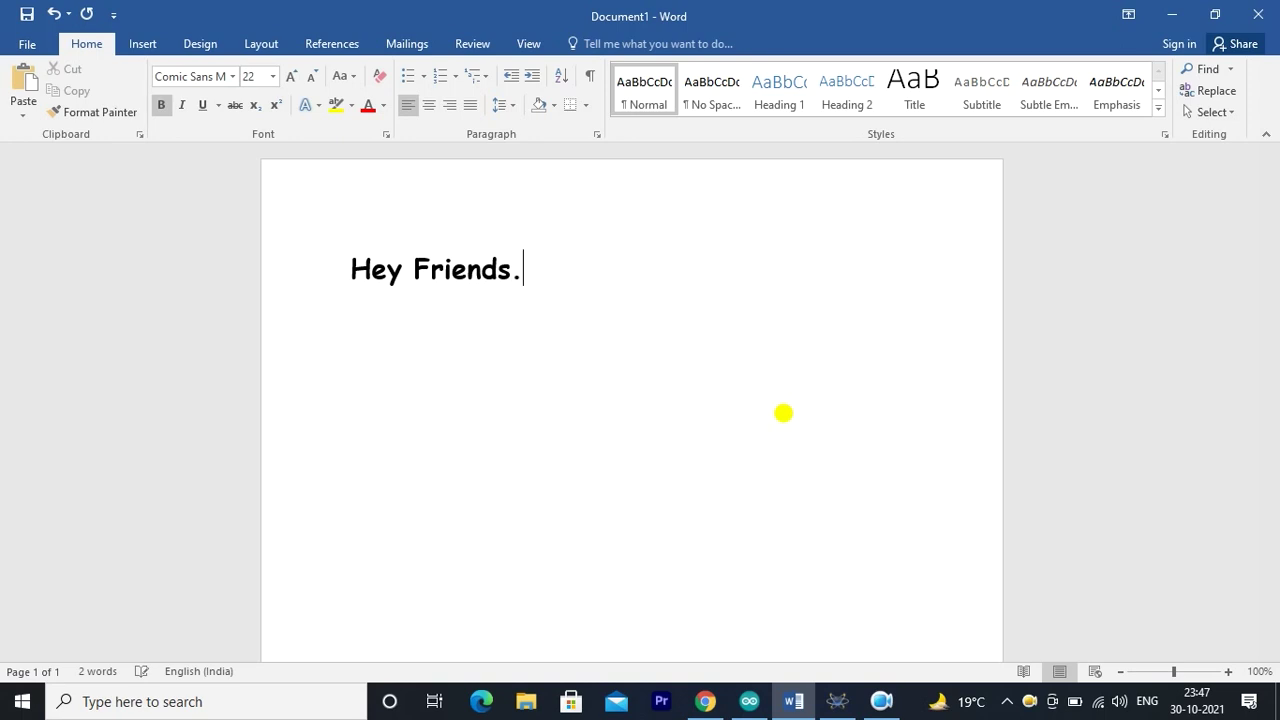
- Add the lines "In this video I will show you" and "How to connect 16 x 2 LCD display with Arduino Uno" below the greeting
{"action": "type", "text": "In this vide"}
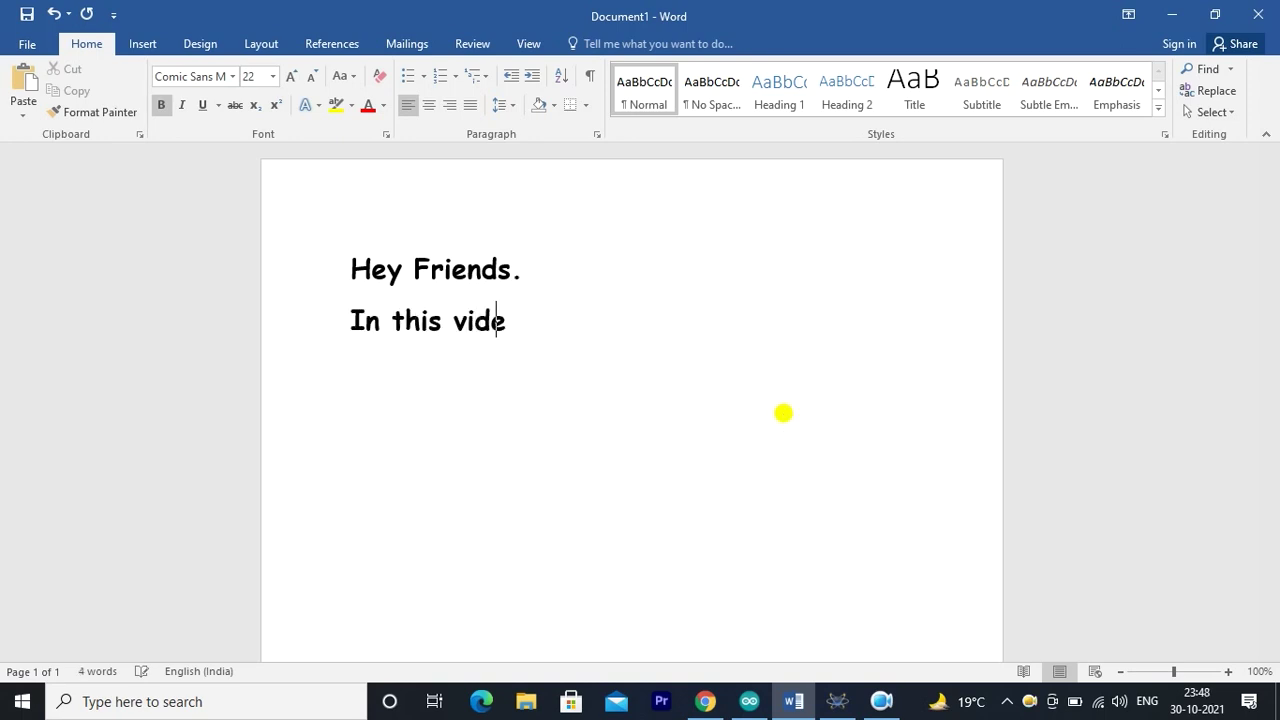
{"action": "type", "text": "o I will show you"}
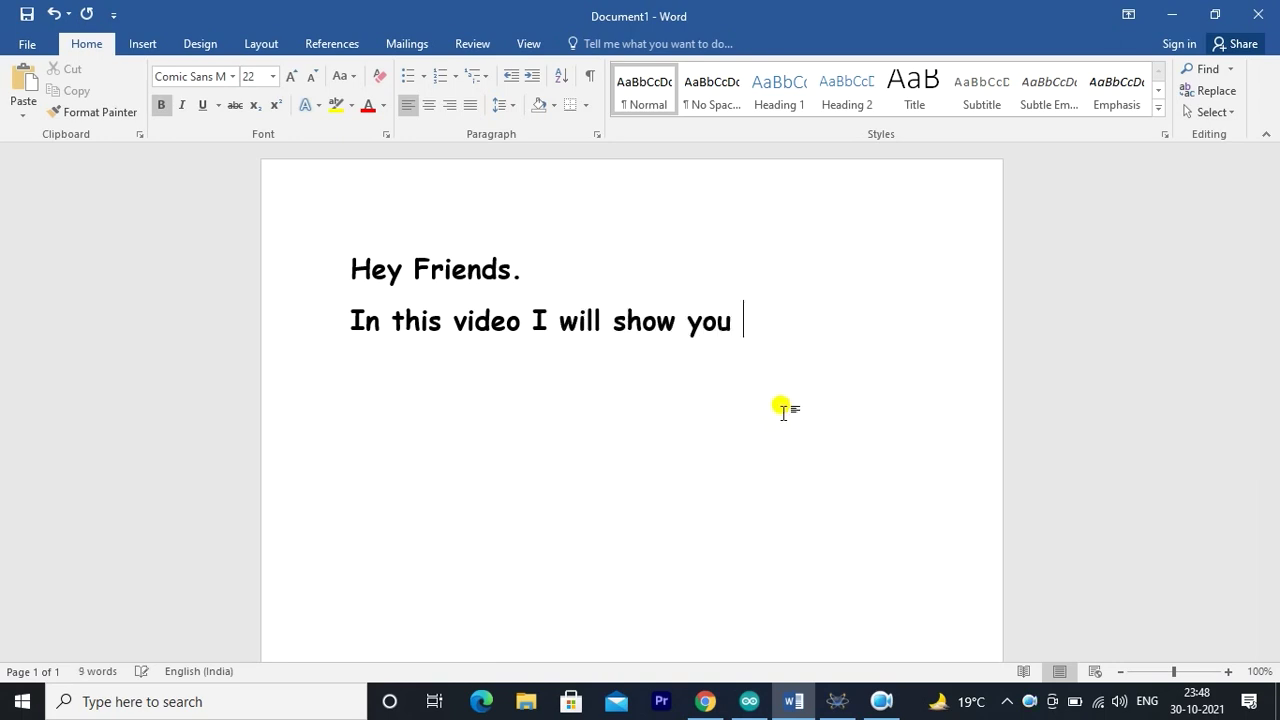
{"action": "key", "text": "Return"}
{"action": "type", "text": "How"}
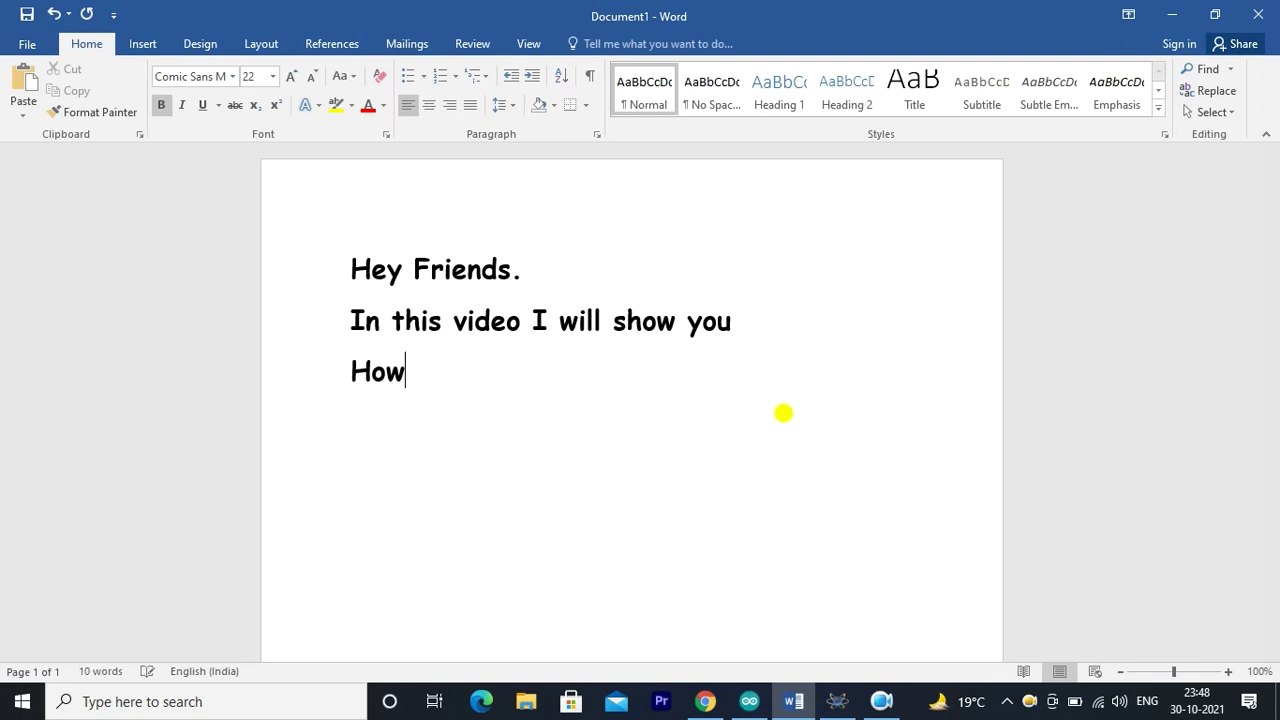
{"action": "type", "text": " to conn"}
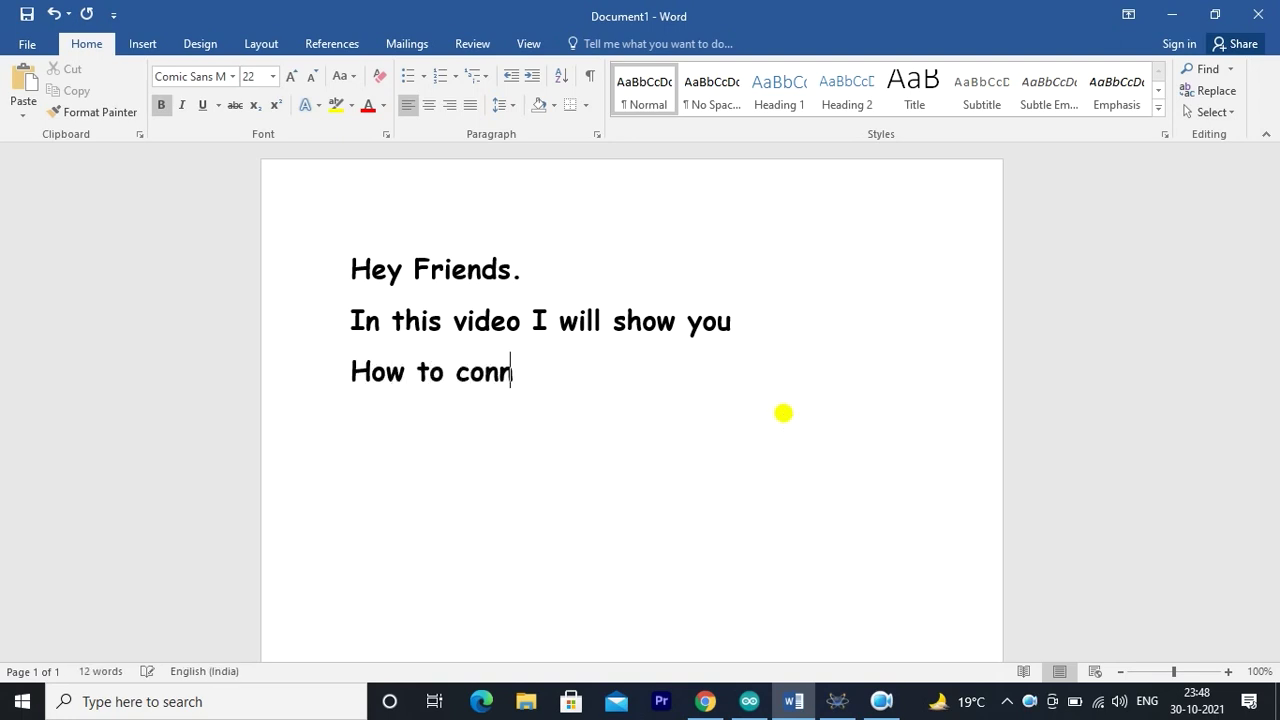
{"action": "type", "text": "ect 16 x 2 L"}
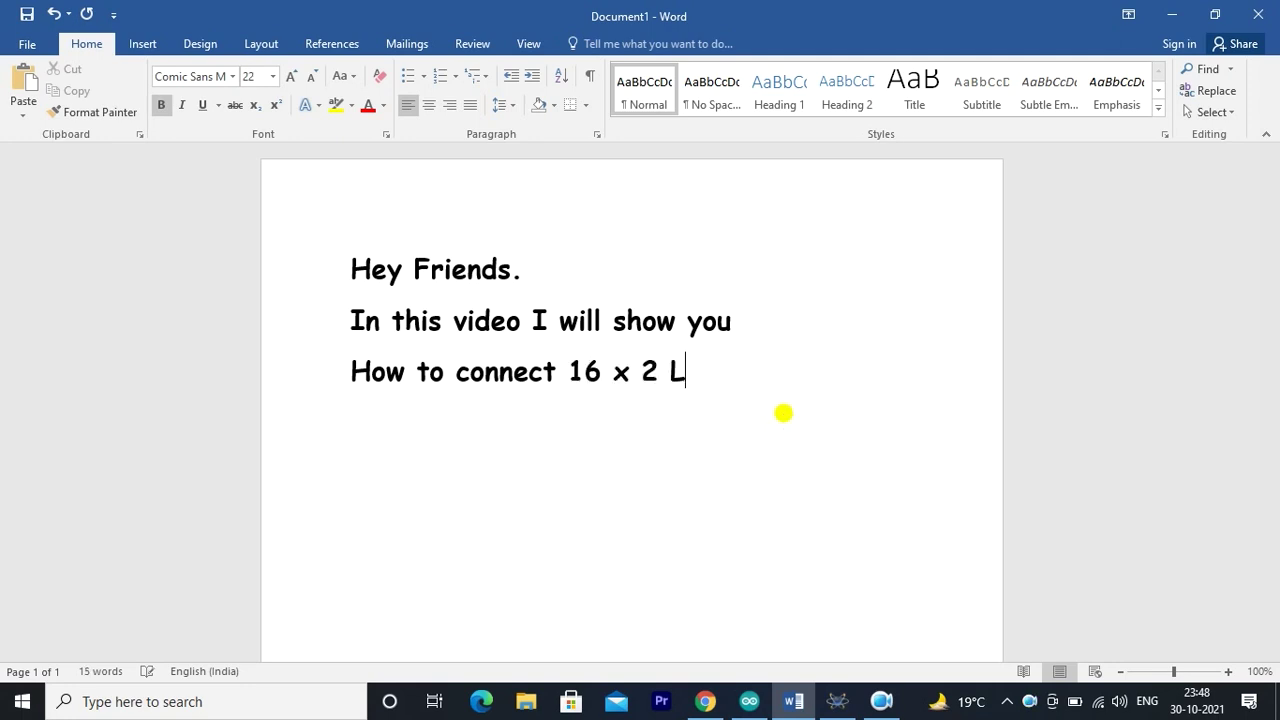
{"action": "type", "text": "CD disp"}
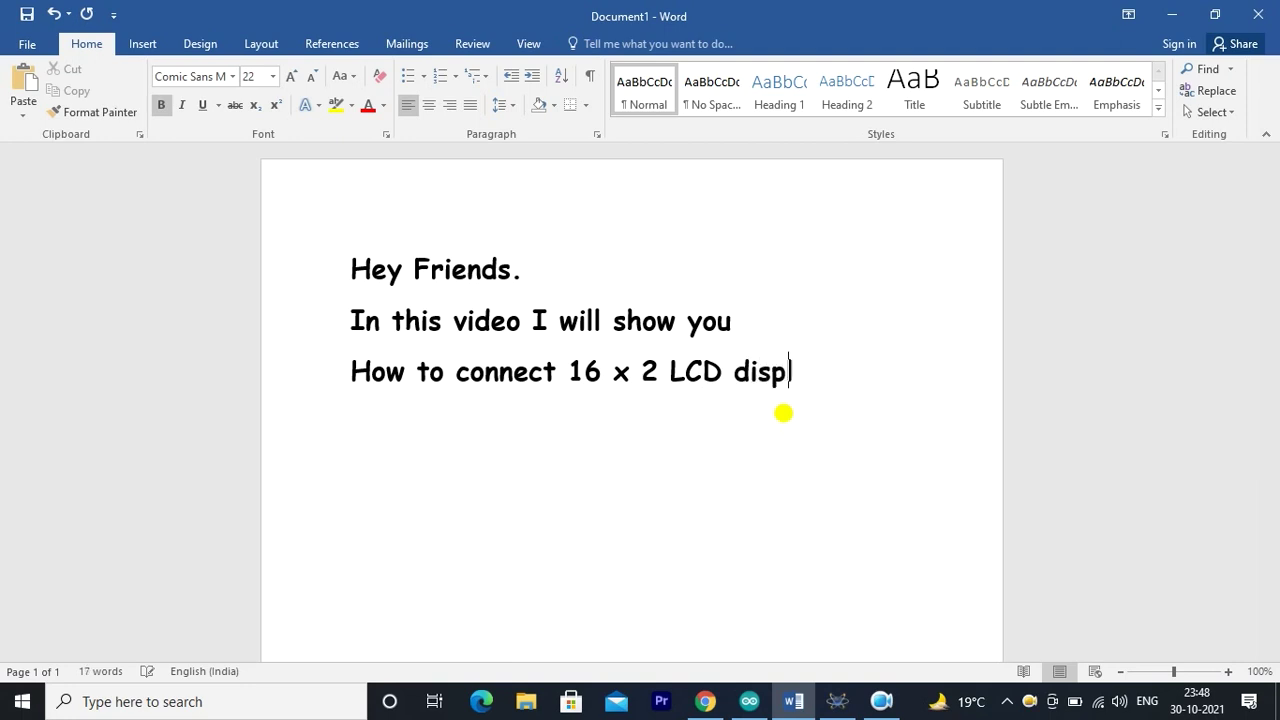
{"action": "type", "text": "lay with"}
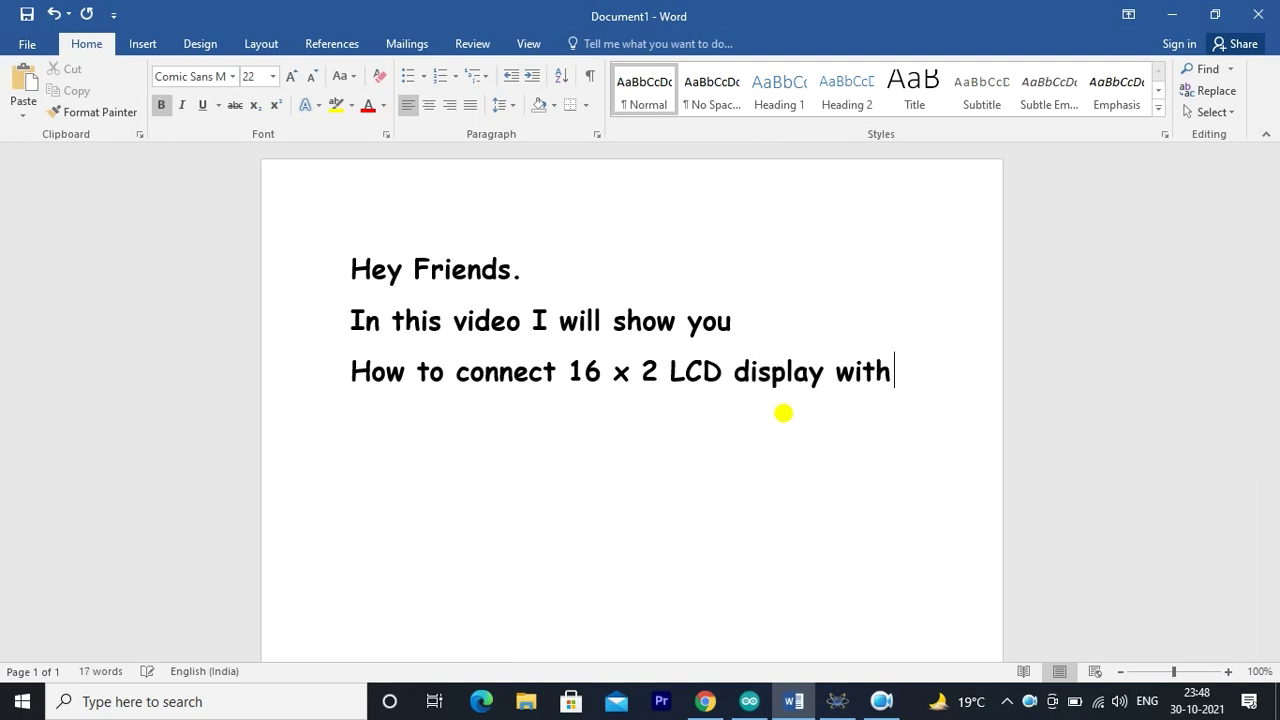
{"action": "type", "text": " arduino"}
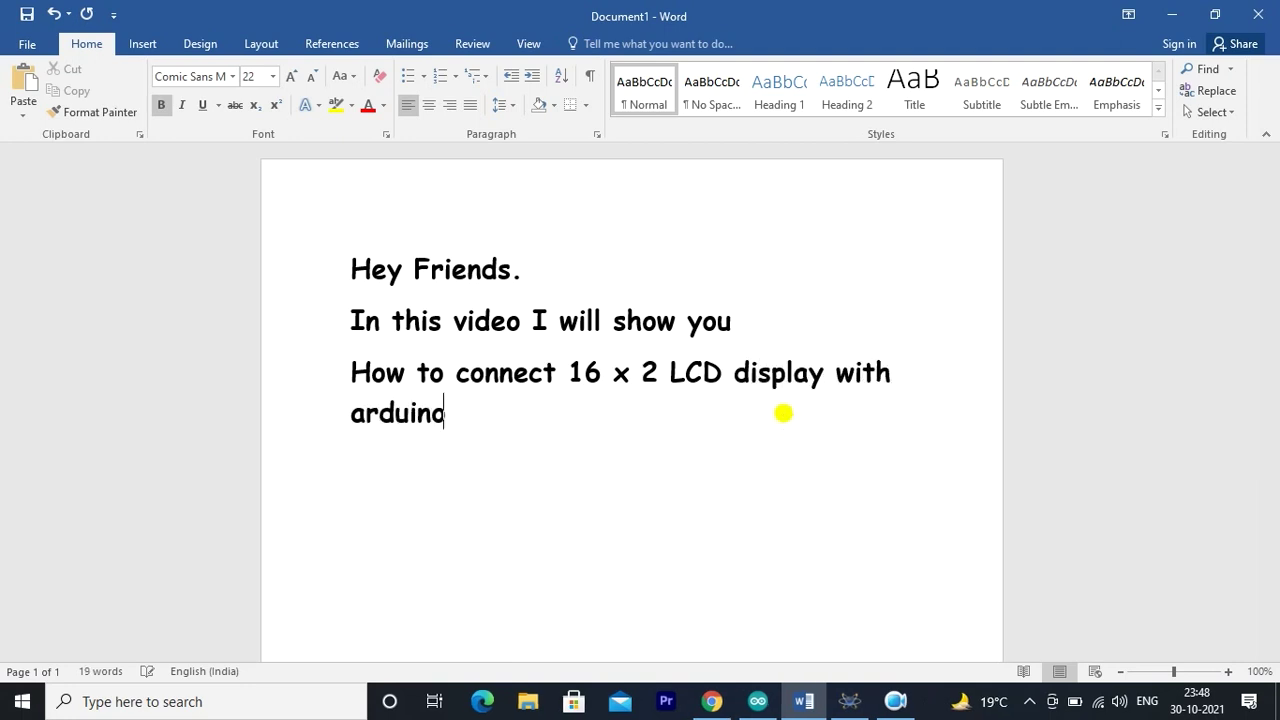
{"action": "type", "text": " Uno"}
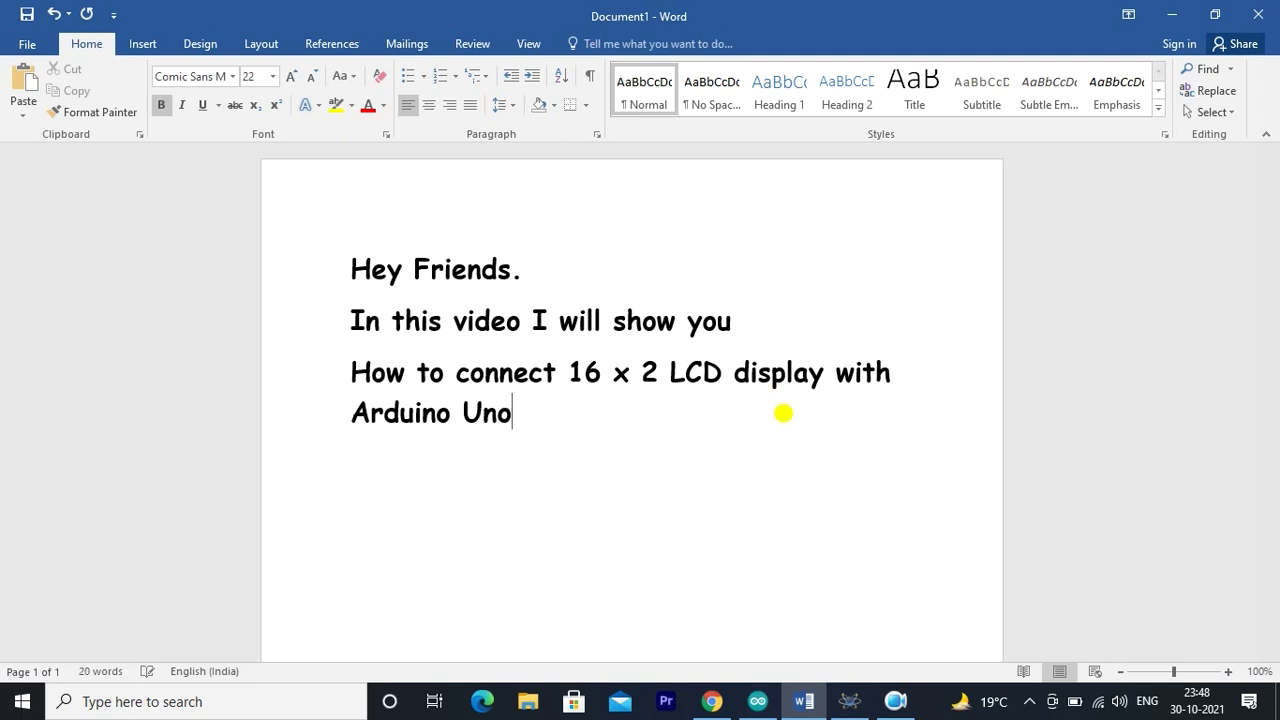
- Add the paragraph "I'll make this circuit first in proteus and in next video using components." below the Arduino Uno line
{"action": "type", "text": "S"}
{"action": "key", "text": "BackSpace"}
{"action": "type", "text": "I 'll make "}
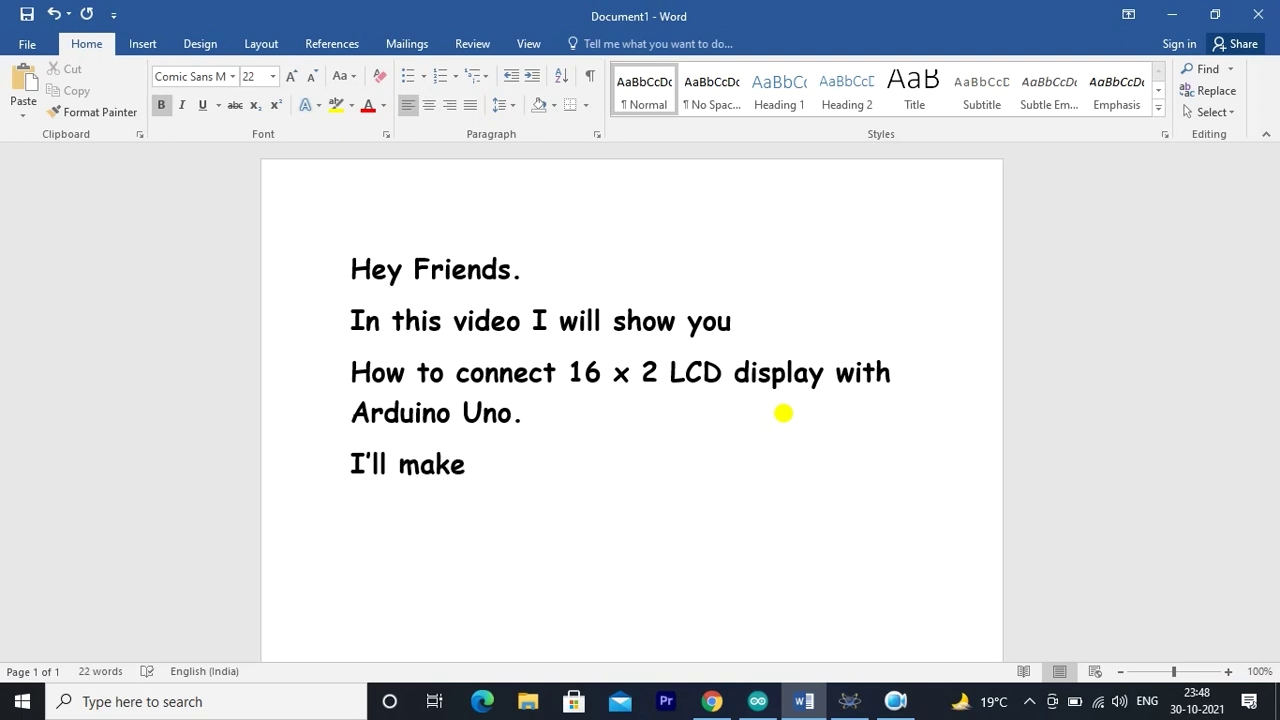
{"action": "type", "text": "this ci"}
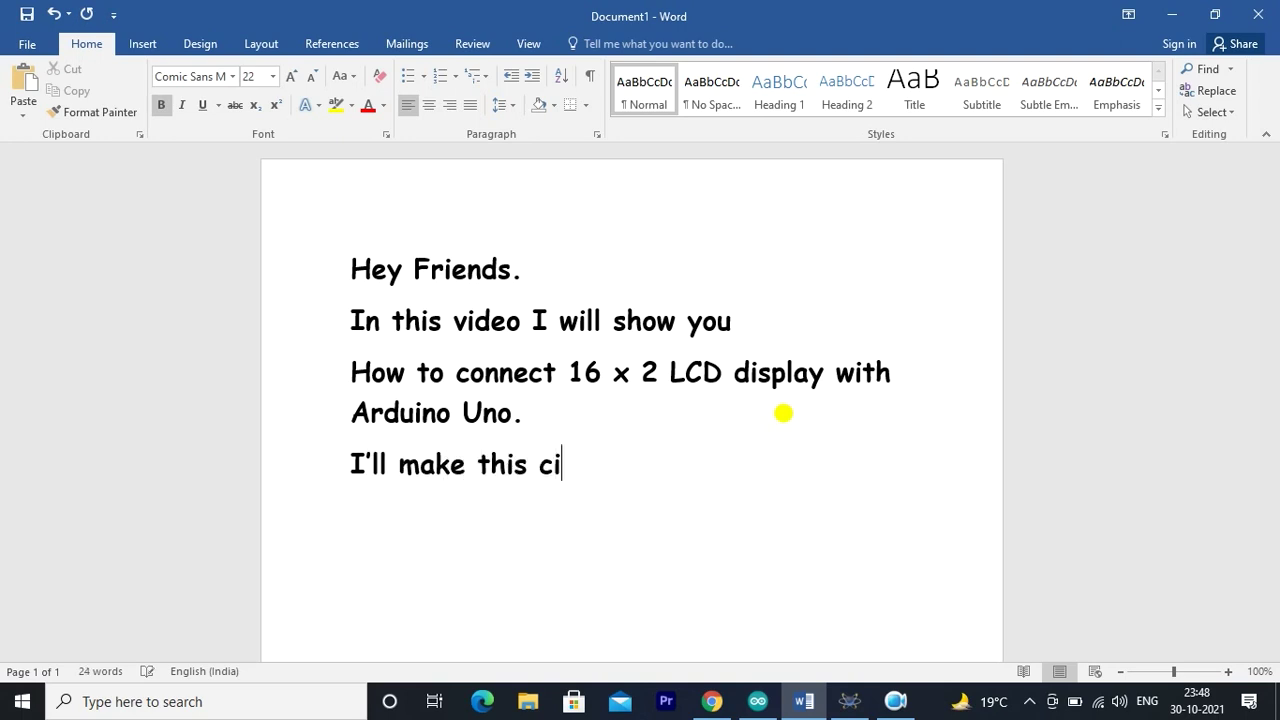
{"action": "type", "text": "rcuit fi"}
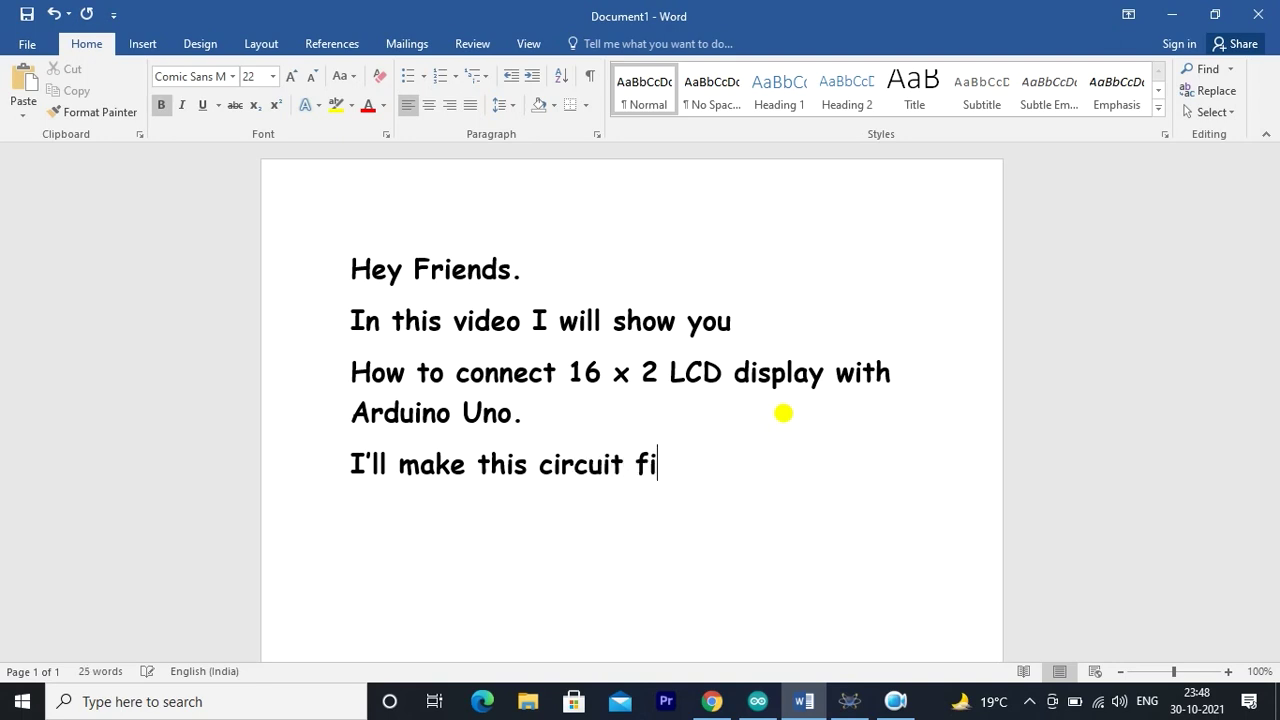
{"action": "type", "text": "rst in "}
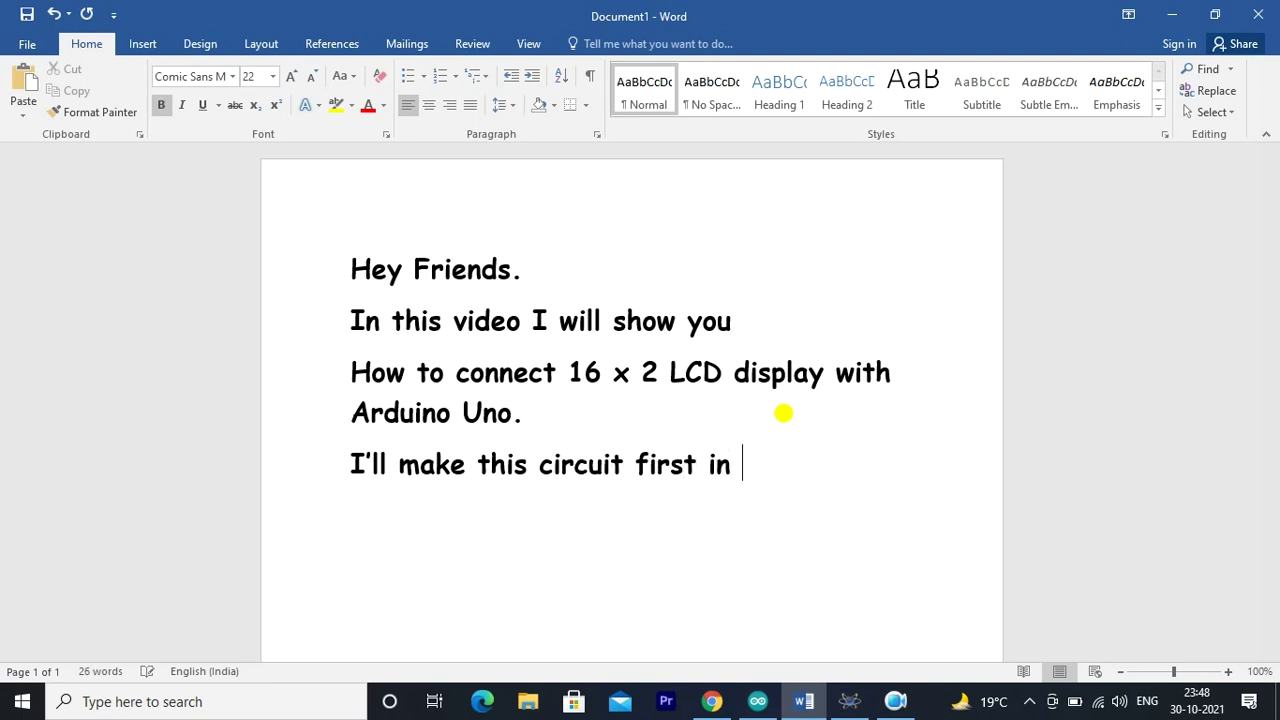
{"action": "type", "text": "proteu"}
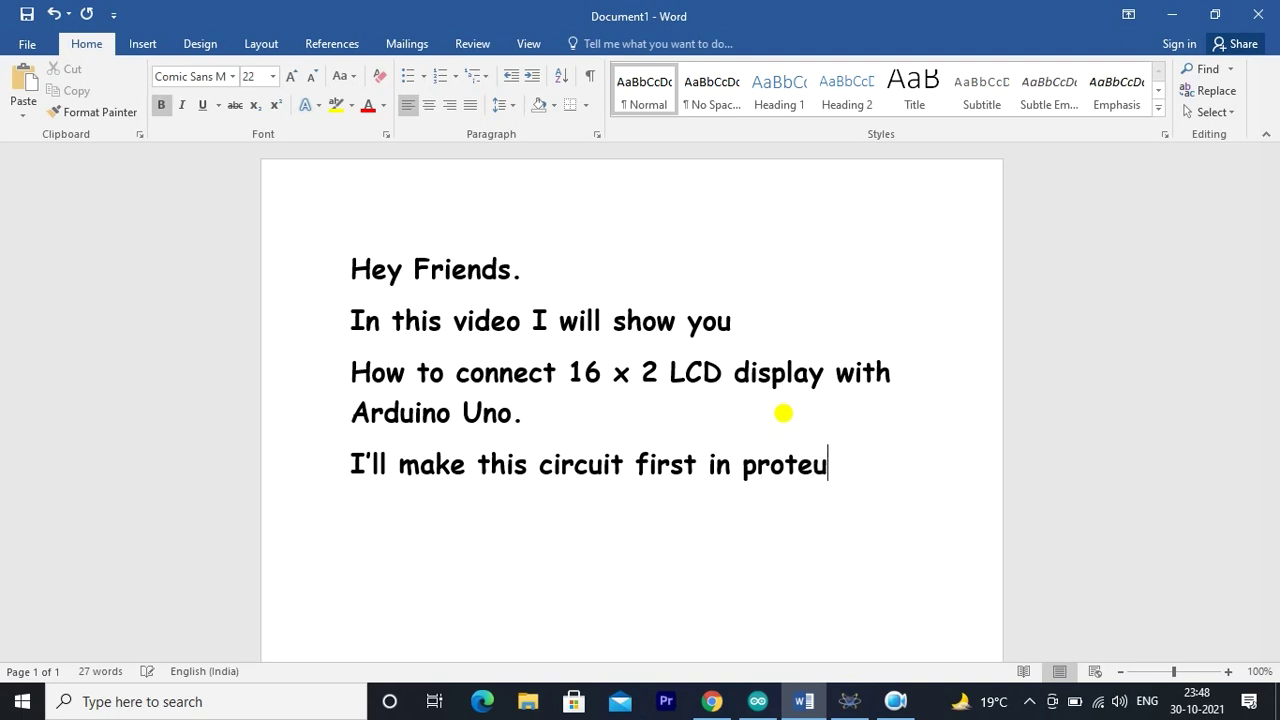
{"action": "type", "text": "s and "}
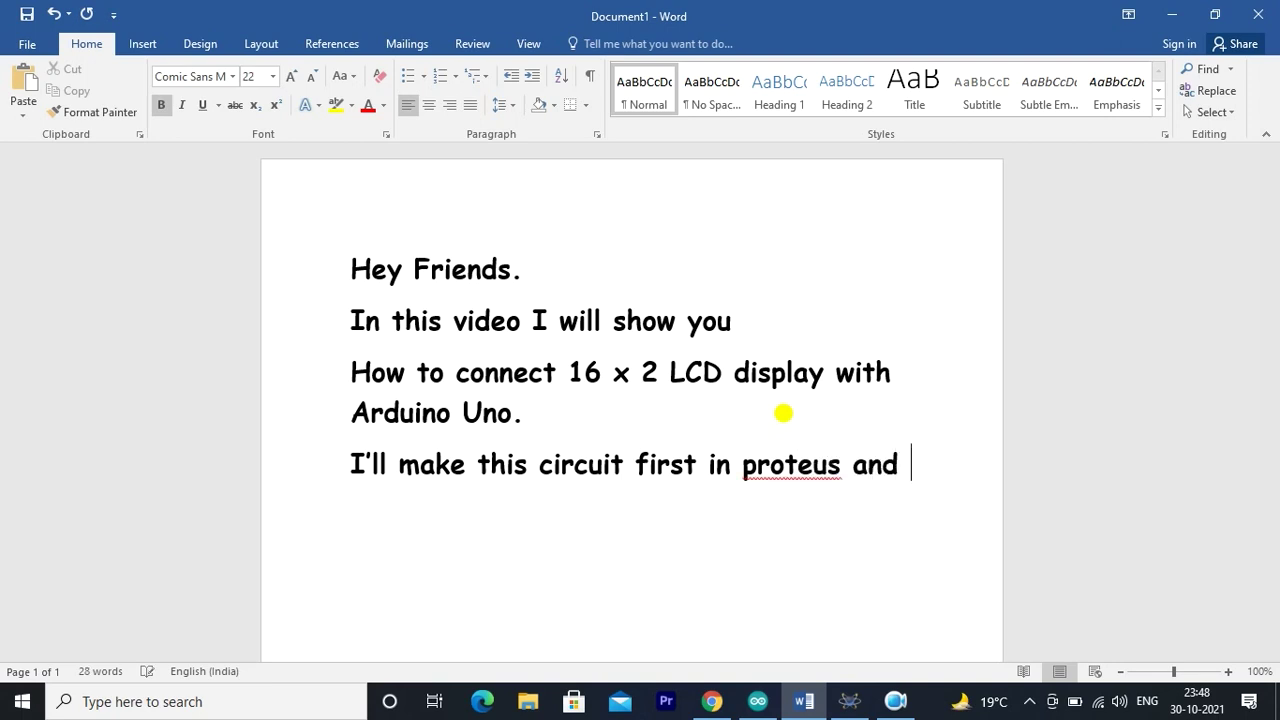
{"action": "type", "text": "in next vide"}
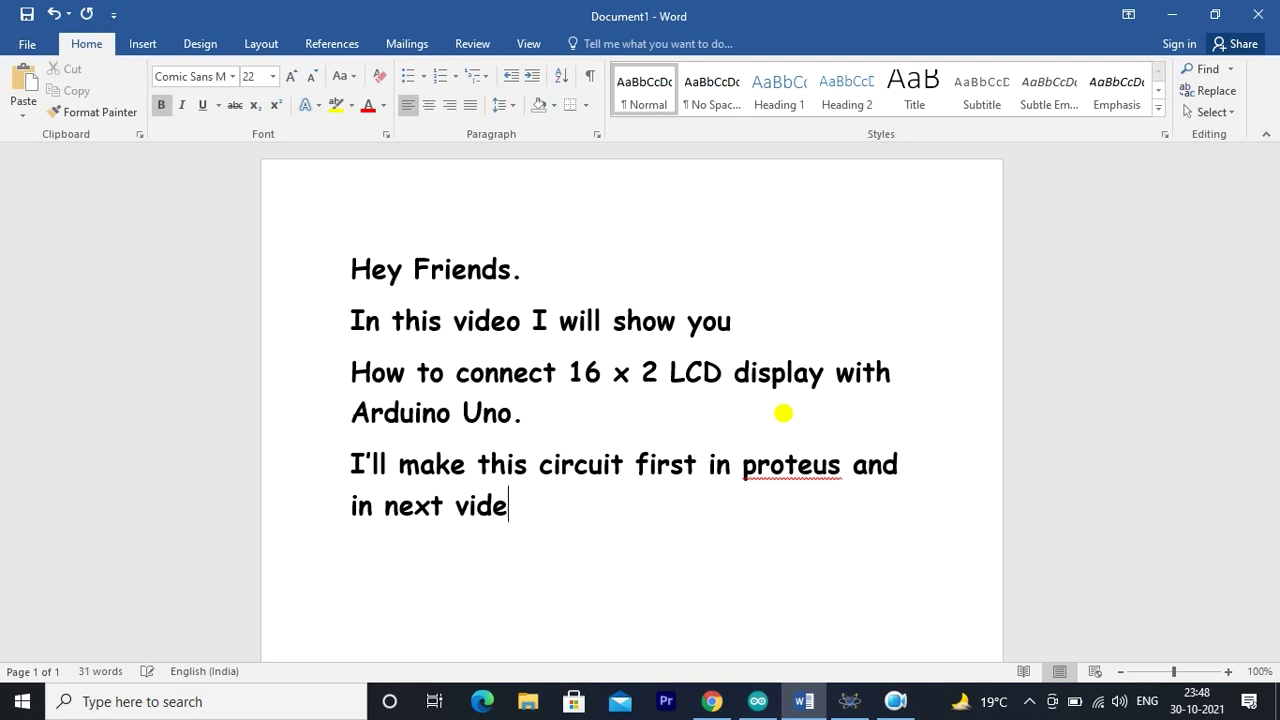
{"action": "type", "text": "o using"}
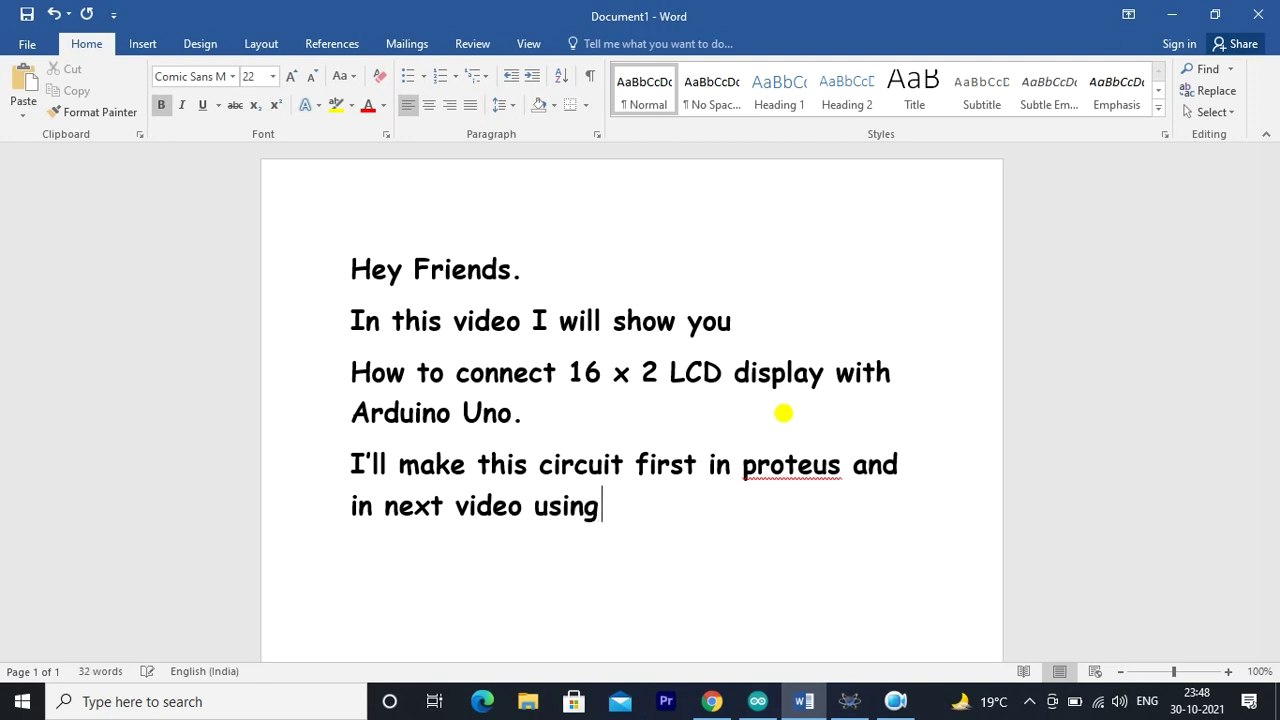
{"action": "type", "text": " compo"}
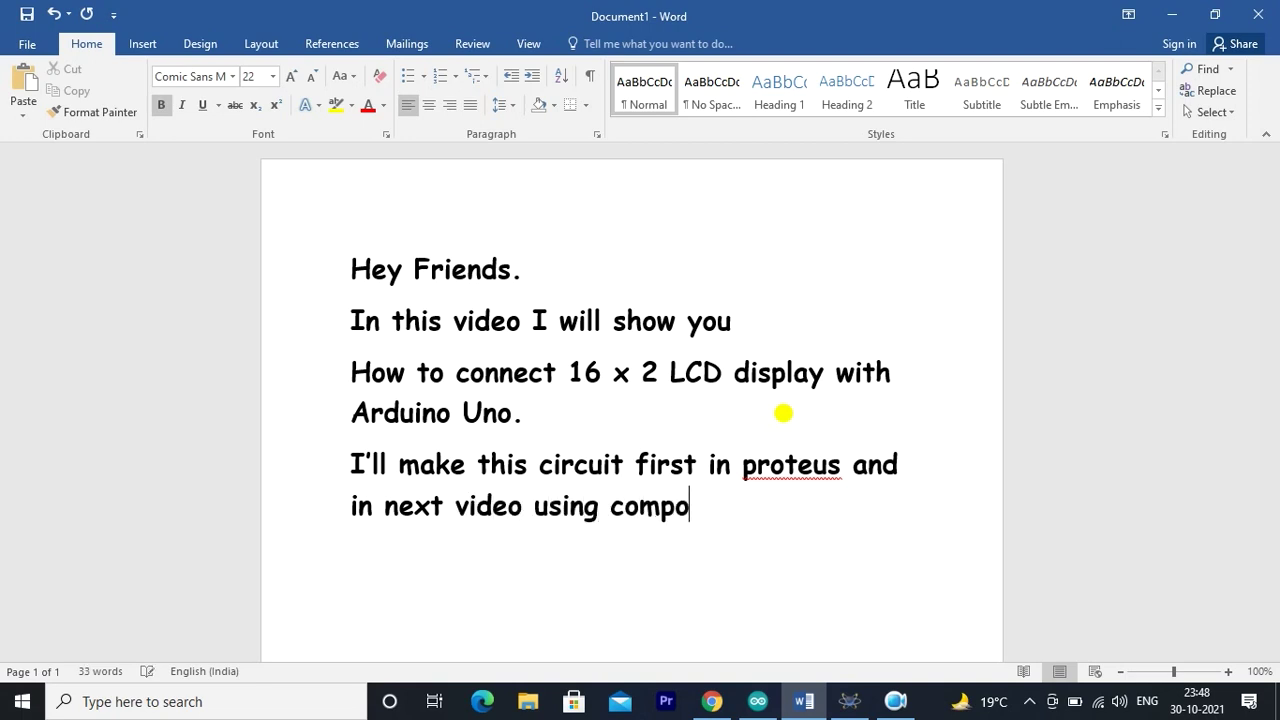
{"action": "type", "text": "nents."}
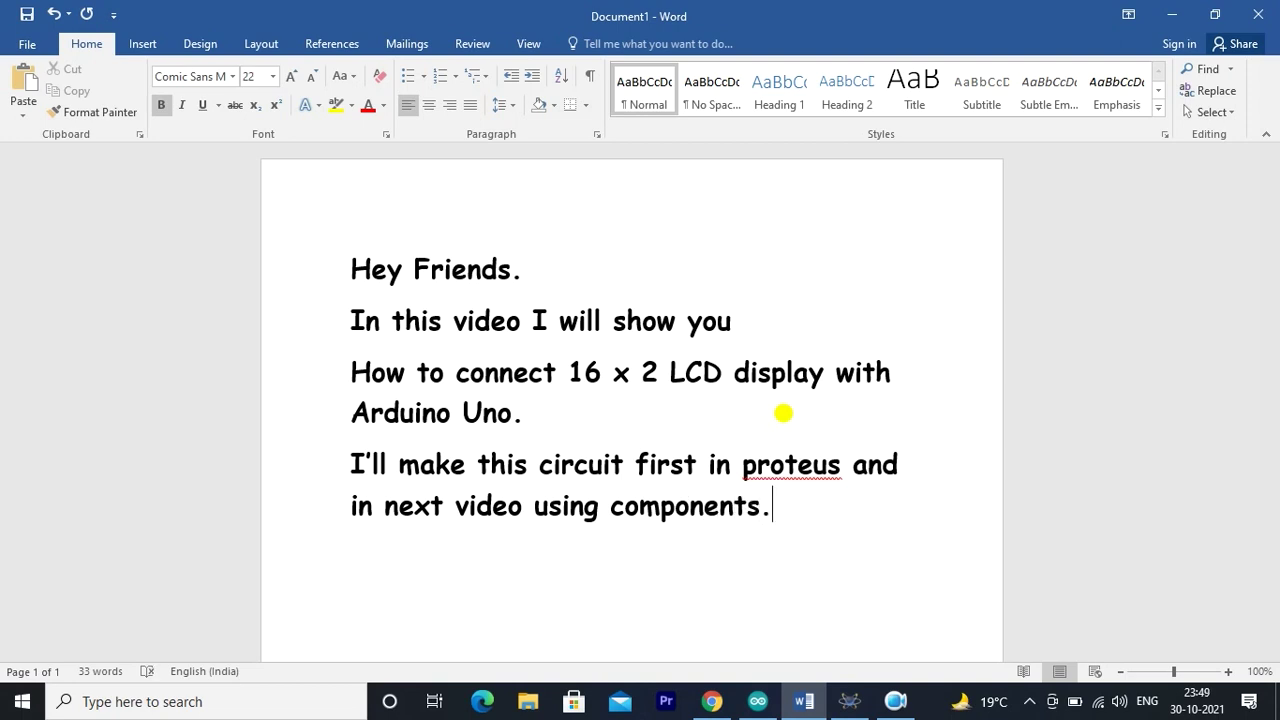
- Add the closing line "So, Let's get started.." at the end of the document
{"action": "type", "text": "So let"}
{"action": "key", "text": "BackSpace"}
{"action": "key", "text": "BackSpace"}
{"action": "type", "text": ", Le"}
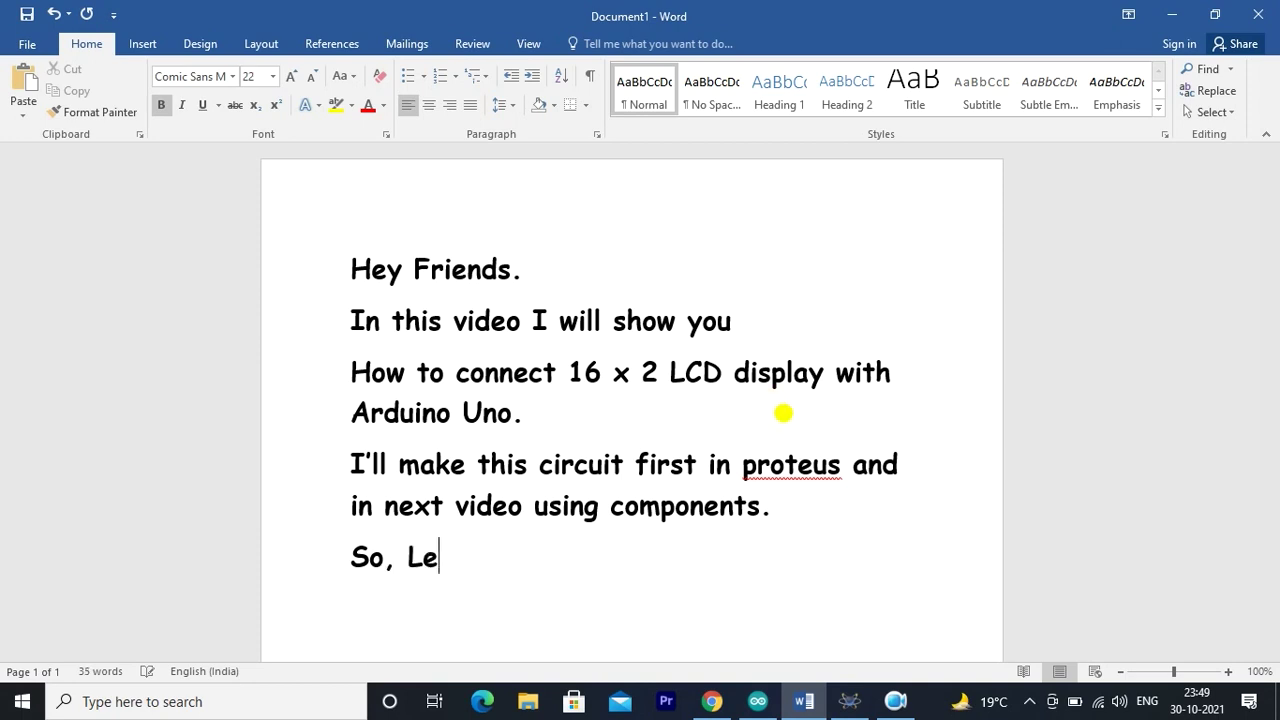
{"action": "type", "text": "t;s"}
{"action": "key", "text": "BackSpace"}
{"action": "key", "text": "BackSpace"}
{"action": "type", "text": ";s"}
{"action": "key", "text": "BackSpace"}
{"action": "key", "text": "BackSpace"}
{"action": "type", "text": "'s get started.."}
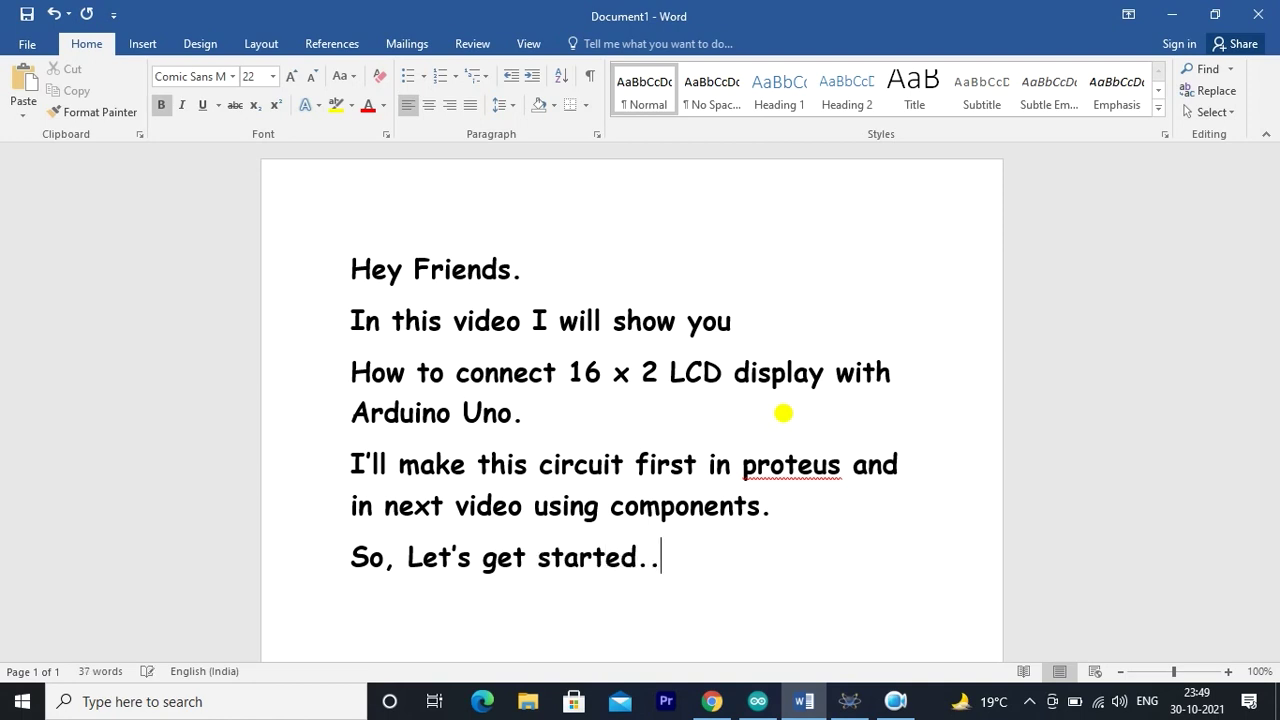
{"action": "scroll", "coordinate": [775, 405], "scroll_direction": "down", "scroll_amount": 2}
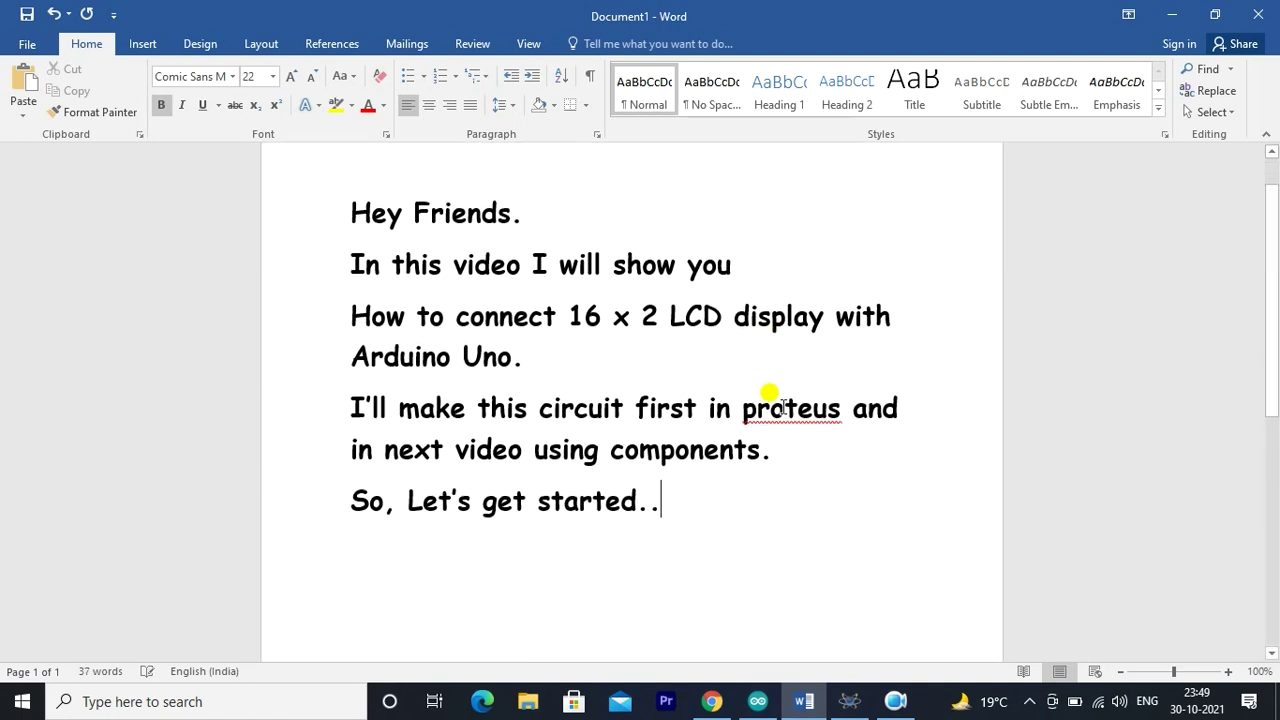
- Switch to Proteus, search the device library for "Ardui" and add the ARDUINO UNO to the project's device list
{"action": "left_click", "coordinate": [850, 704]}
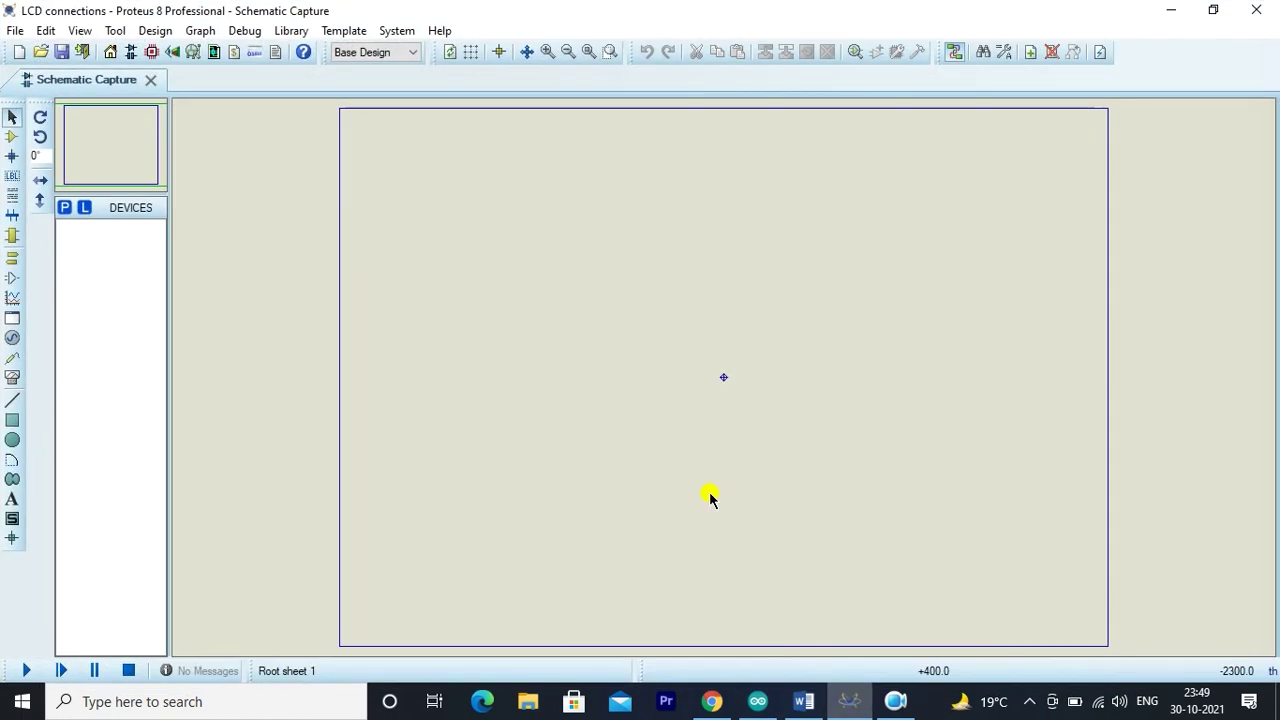
{"action": "left_click", "coordinate": [64, 208]}
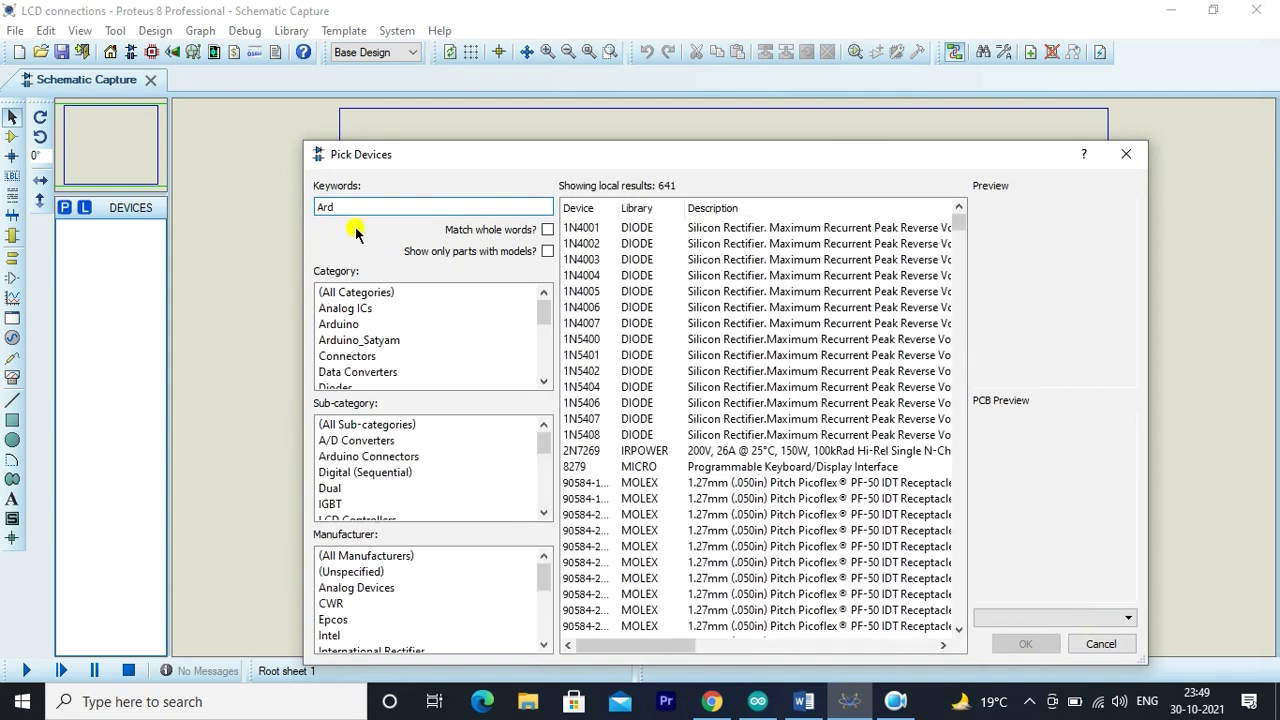
{"action": "type", "text": "Ardui"}
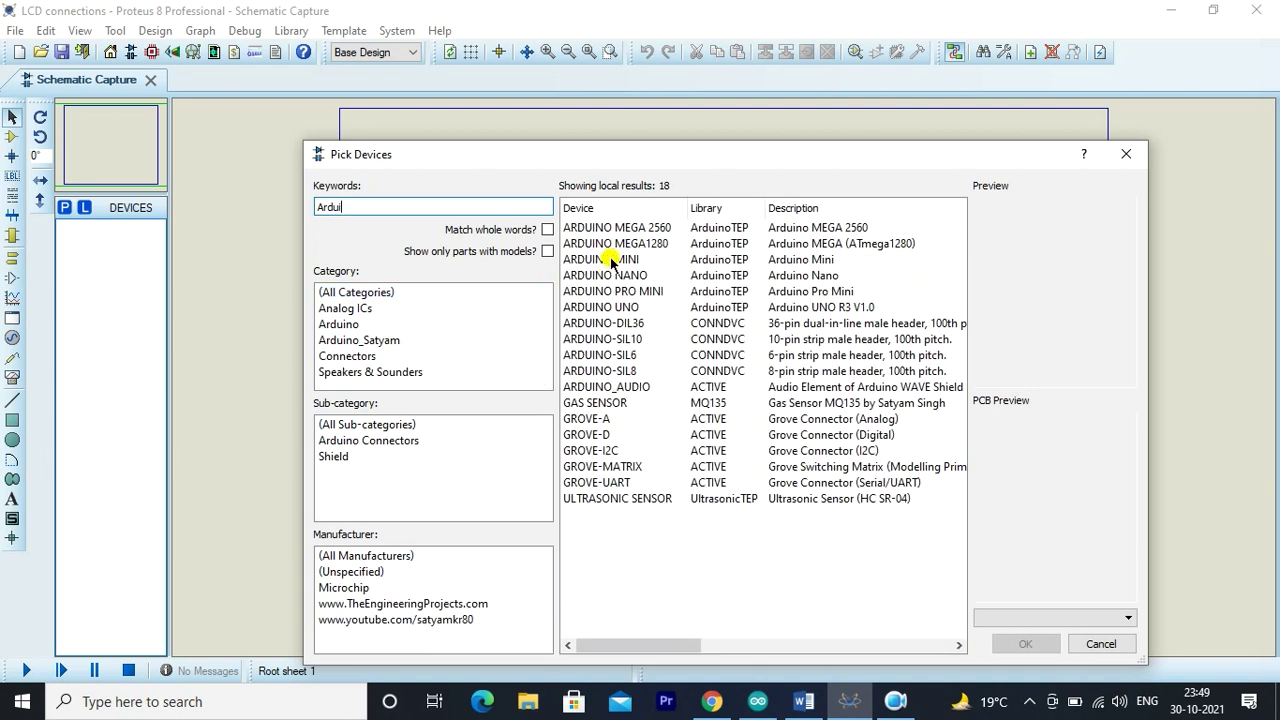
{"action": "left_click", "coordinate": [612, 310]}
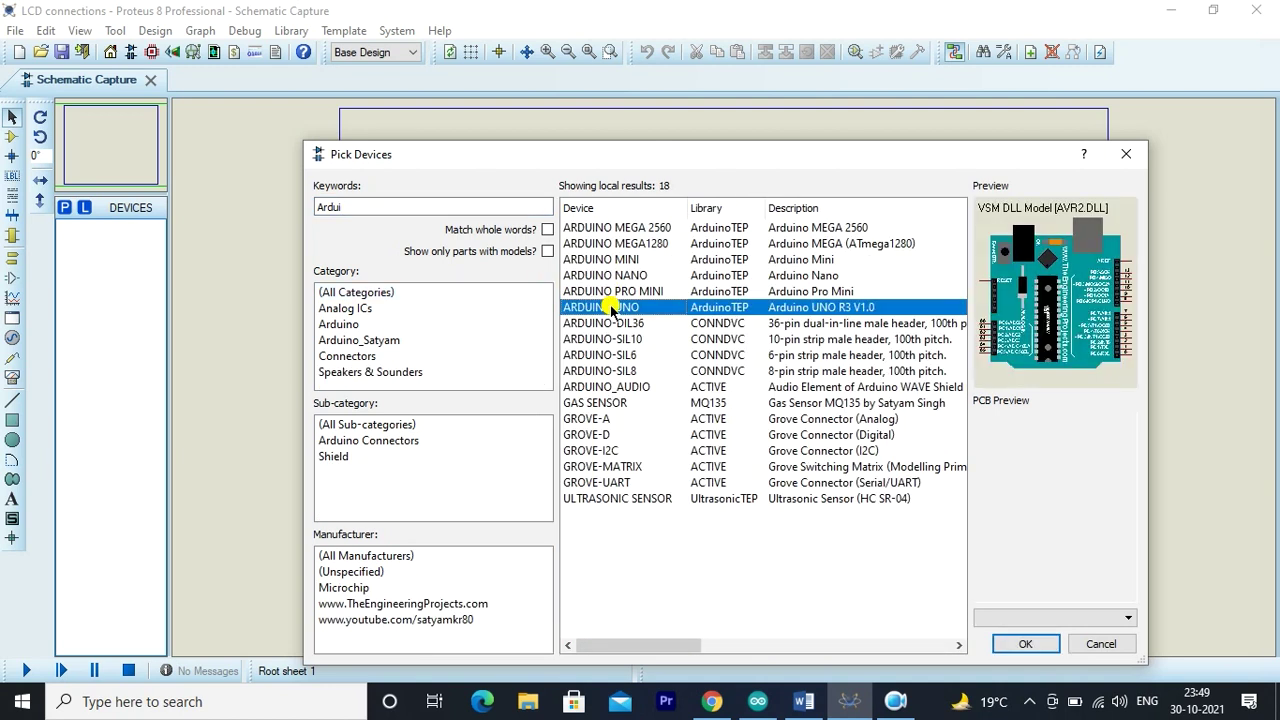
{"action": "double_click", "coordinate": [612, 310]}
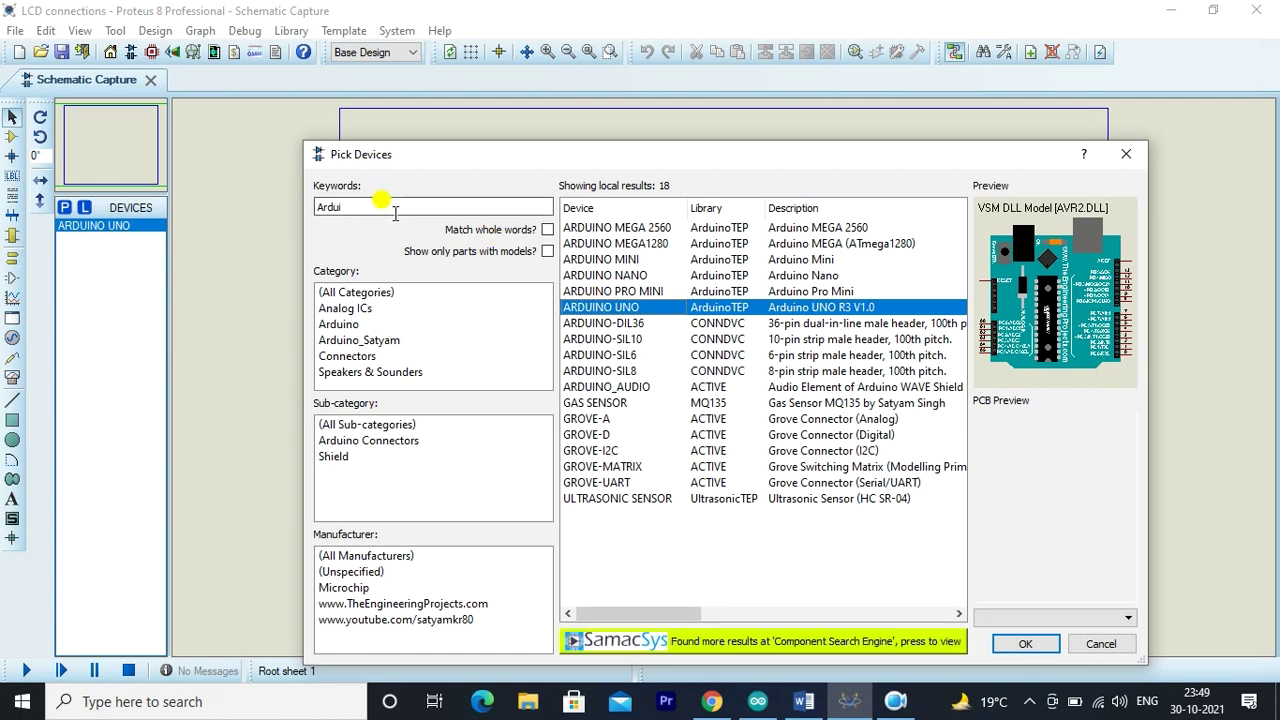
- Search the device library for "10k pot" and add the 3005P-1-103 potentiometer to the device list
{"action": "double_click", "coordinate": [335, 207]}
{"action": "type", "text": "10k"}
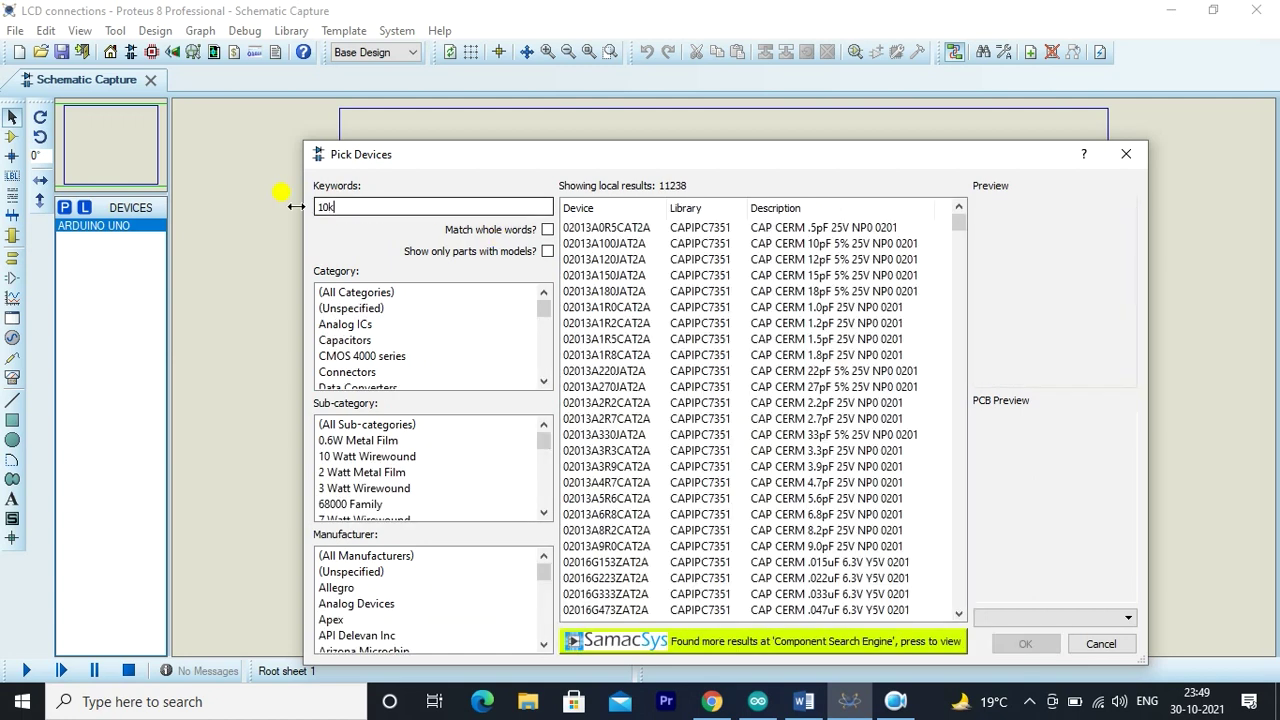
{"action": "type", "text": " pot"}
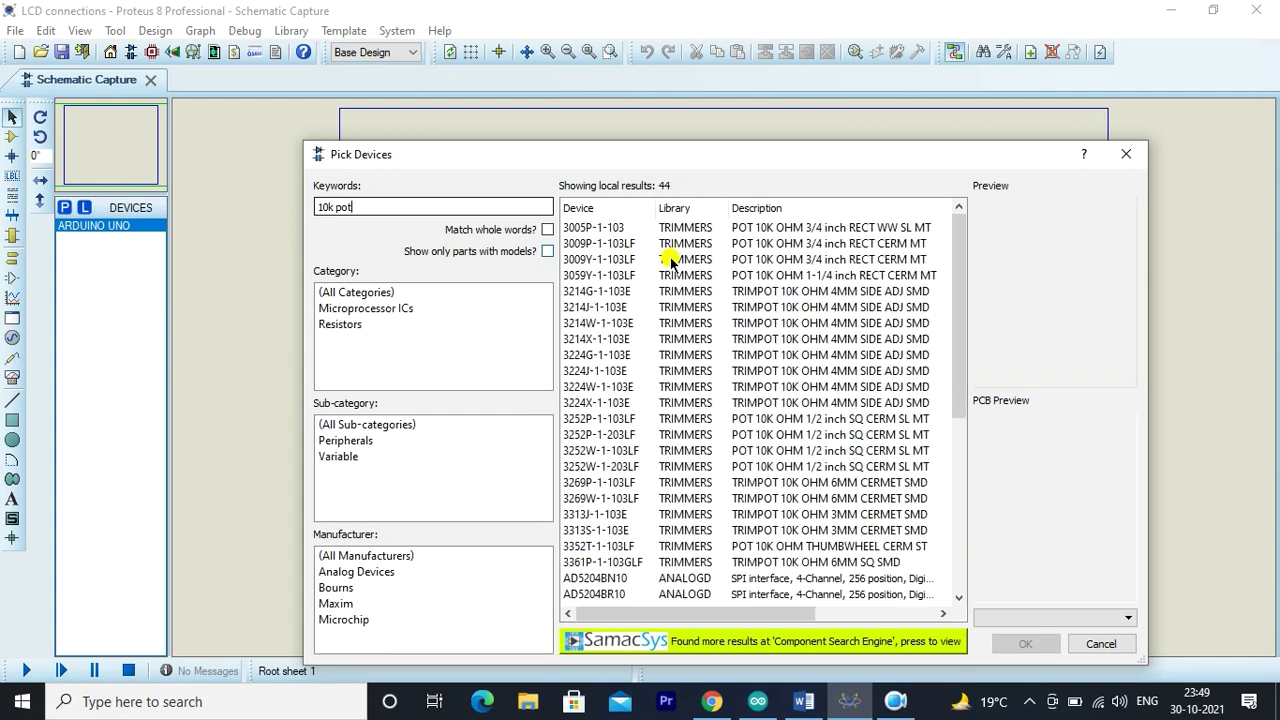
{"action": "left_click", "coordinate": [668, 227]}
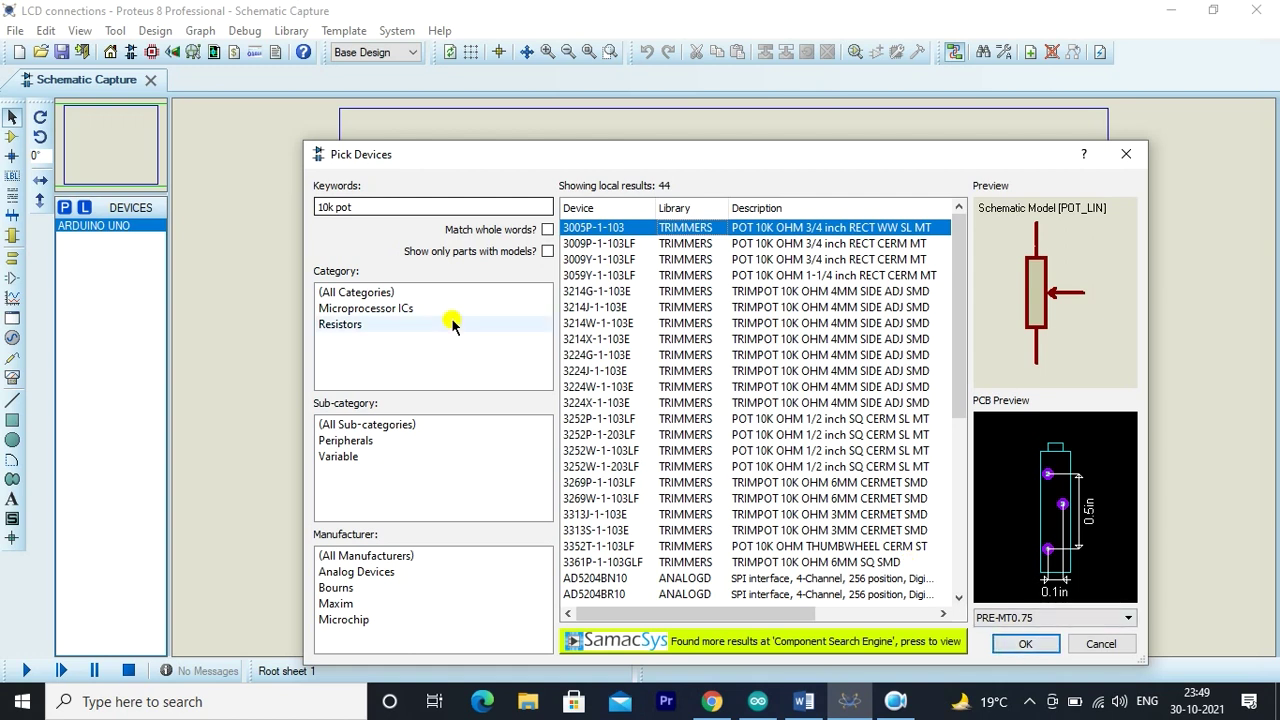
{"action": "double_click", "coordinate": [600, 225]}
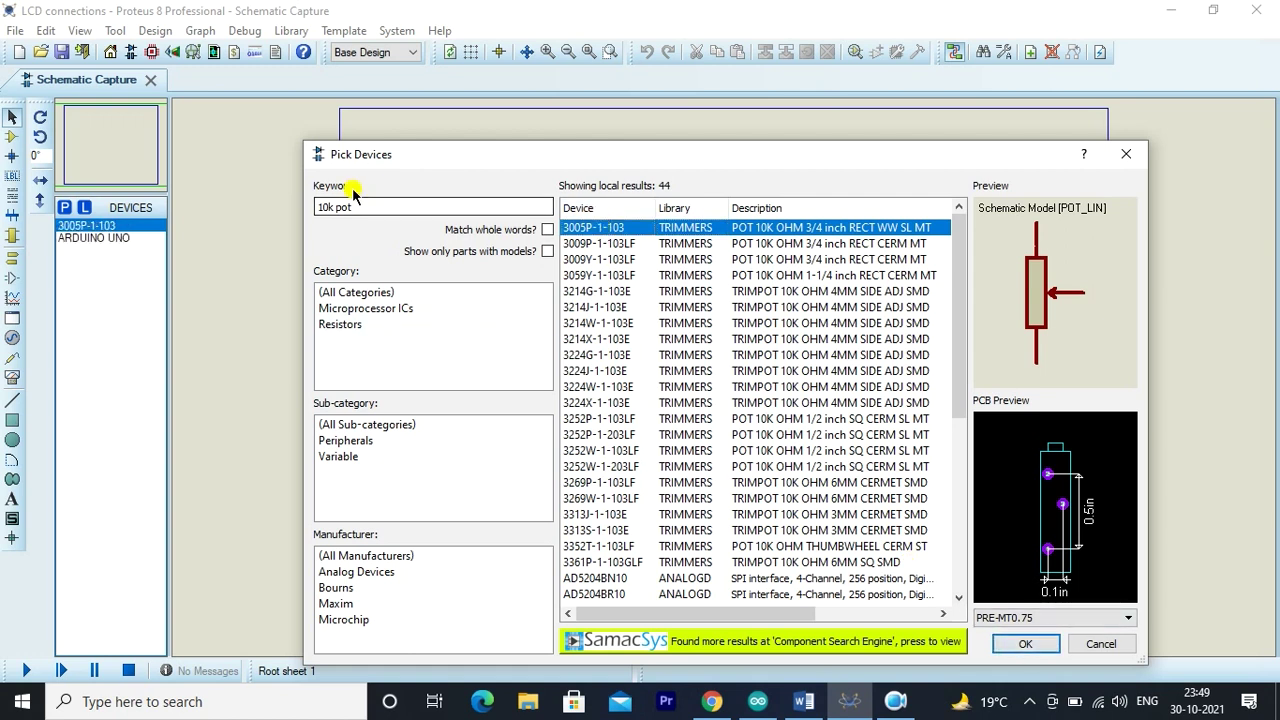
- Search the device library for "lcd", add the LM016L alphanumeric display to the device list and finish picking devices
{"action": "left_click_drag", "start_coordinate": [352, 207], "coordinate": [268, 212]}
{"action": "key", "text": "BackSpace"}
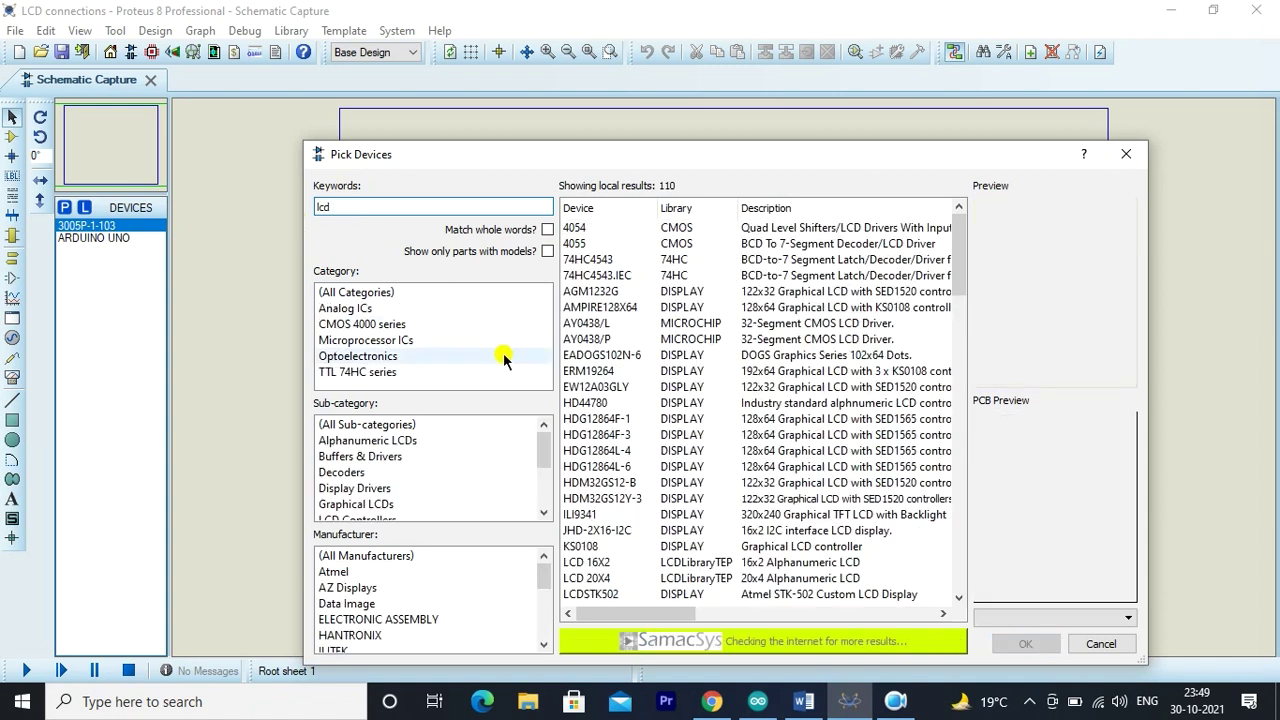
{"action": "scroll", "coordinate": [714, 423], "scroll_direction": "down", "scroll_amount": 1}
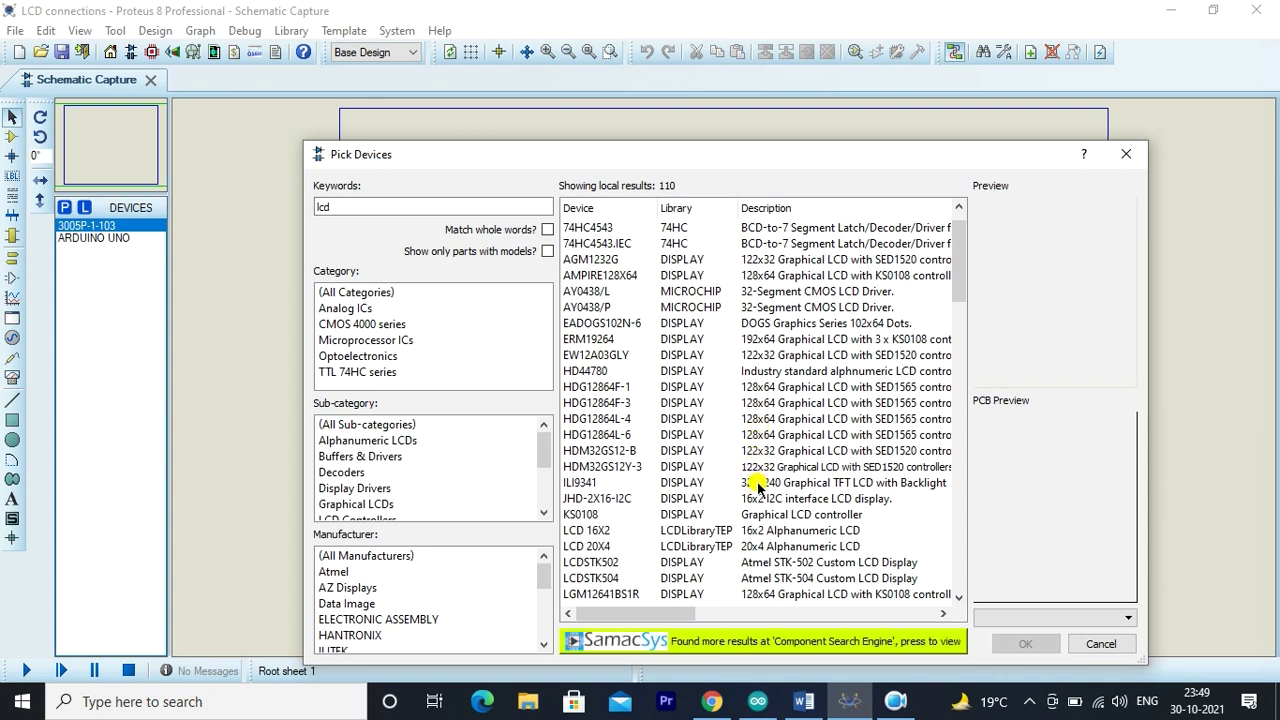
{"action": "left_click", "coordinate": [752, 532]}
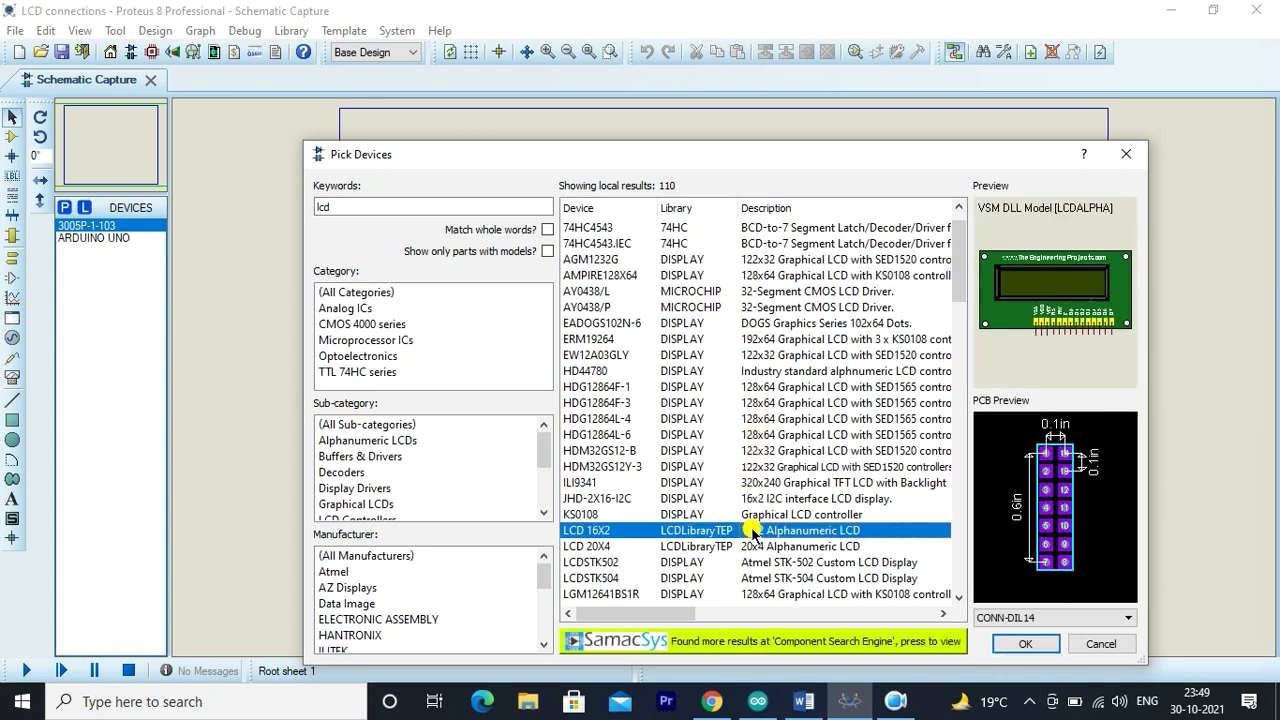
{"action": "scroll", "coordinate": [752, 532], "scroll_direction": "down", "scroll_amount": 1}
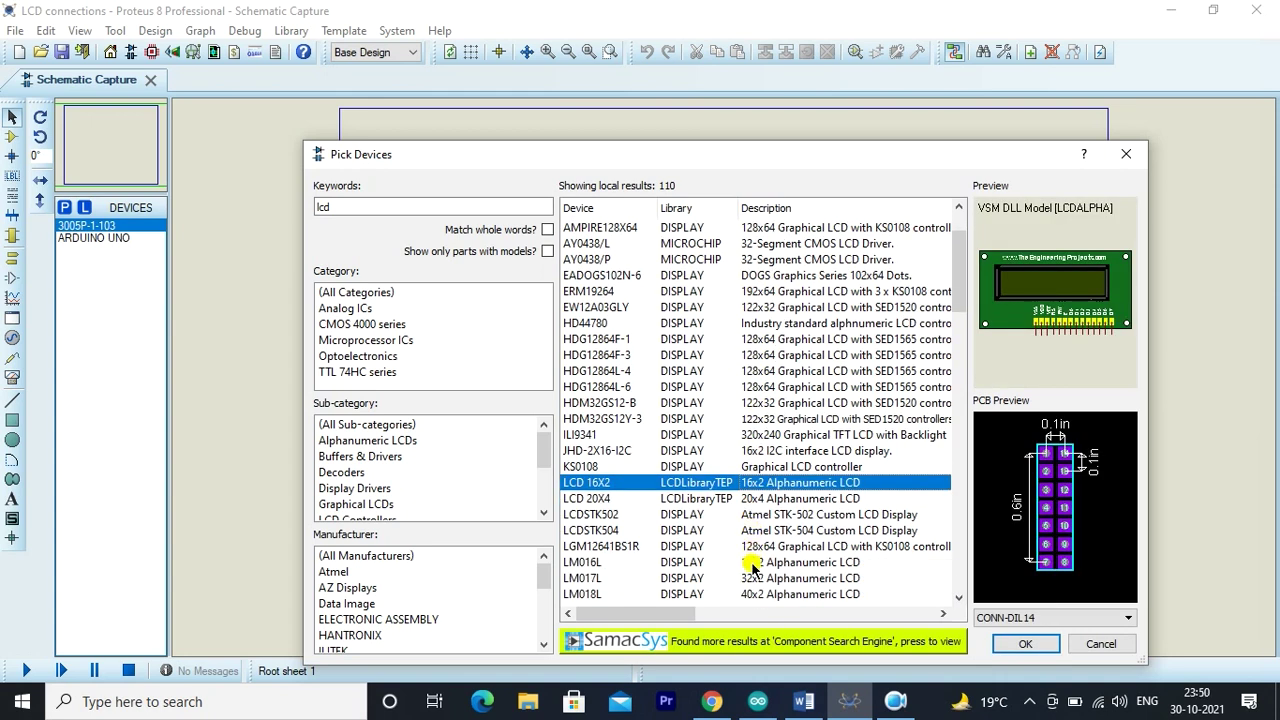
{"action": "left_click", "coordinate": [752, 564]}
{"action": "double_click", "coordinate": [752, 564]}
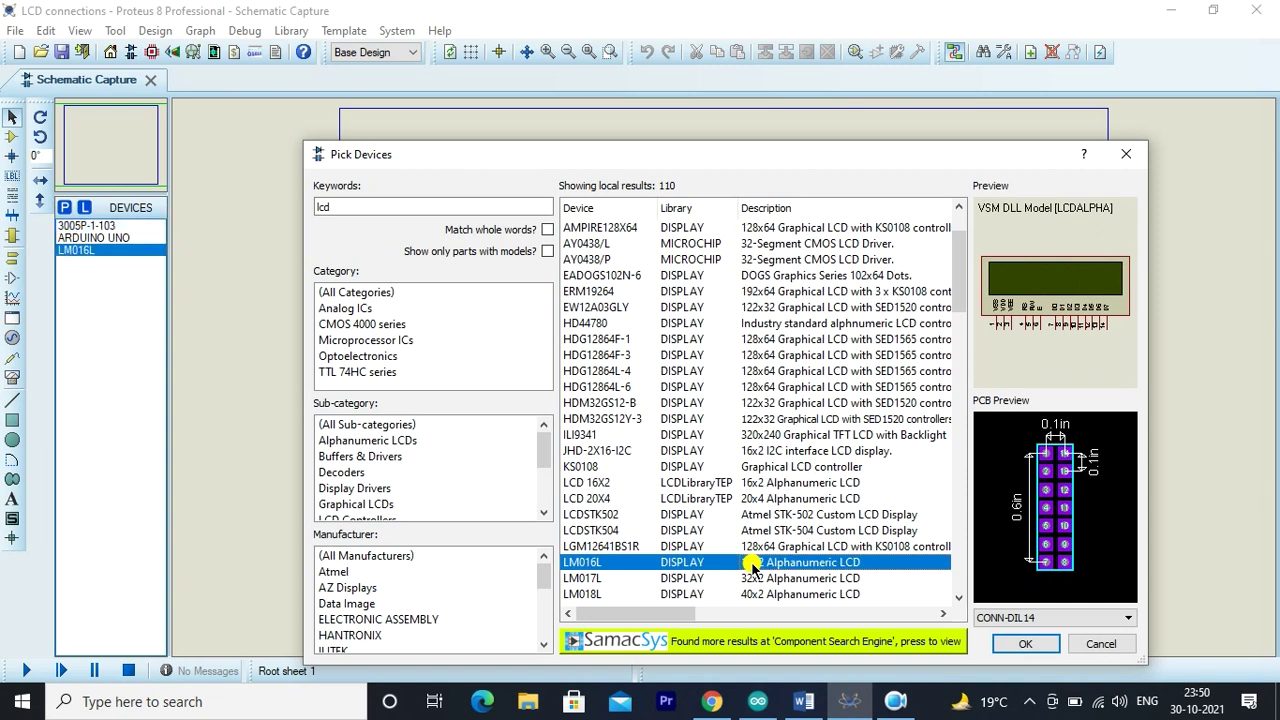
{"action": "left_click", "coordinate": [1003, 646]}
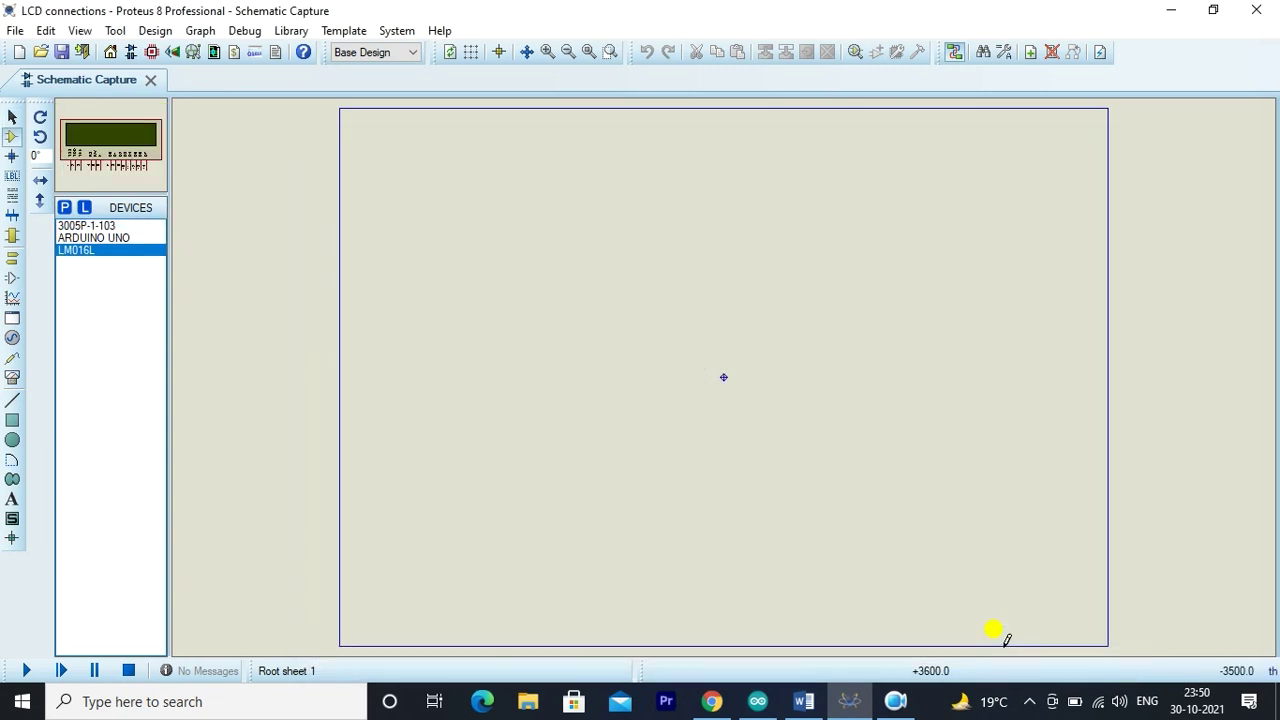
- Switch to the Word document and start a new paragraph below "So, Let's get started.."
{"action": "left_click", "coordinate": [803, 702]}
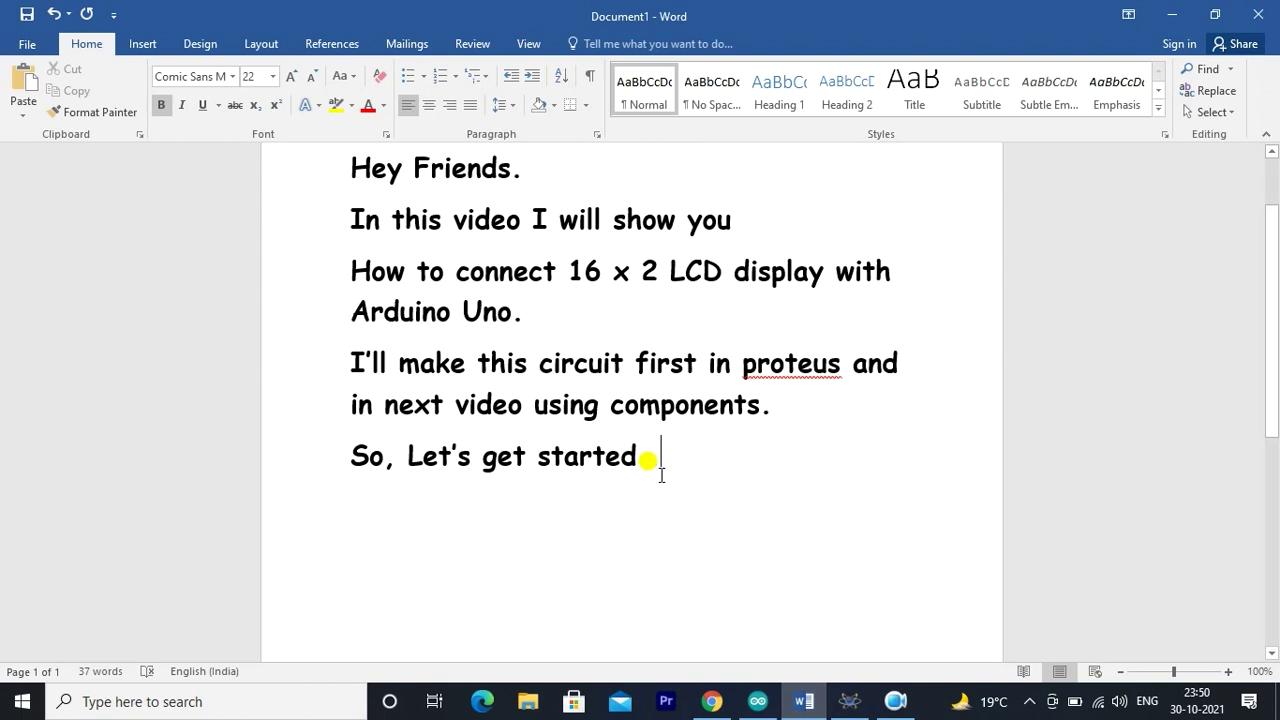
{"action": "type", "text": ".."}
{"action": "key", "text": "Return"}
{"action": "type", "text": "C"}
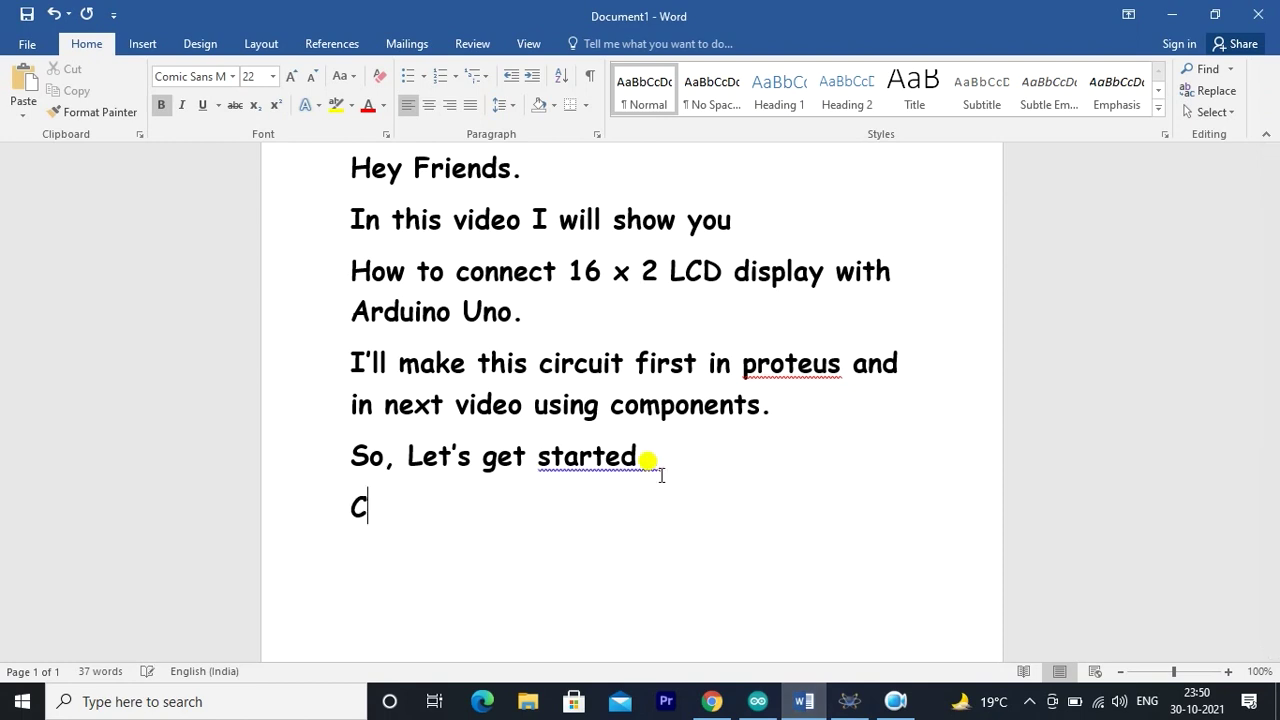
{"action": "type", "text": "hoos"}
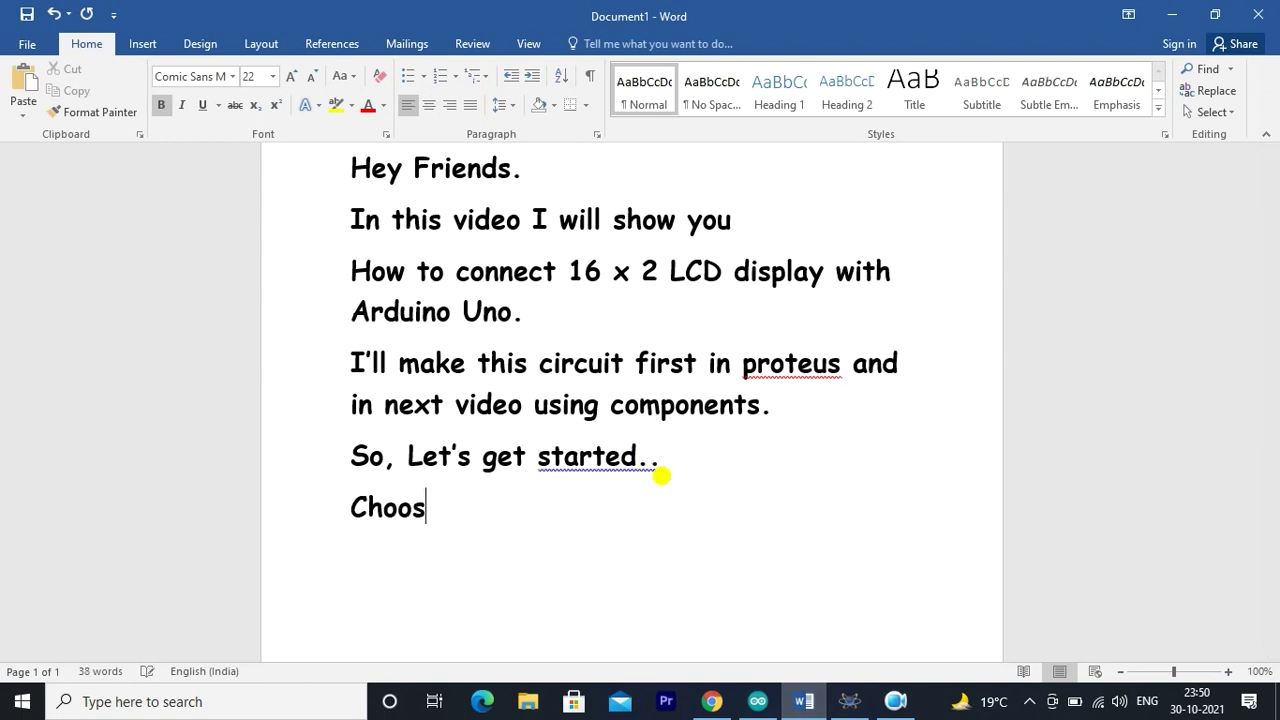
{"action": "type", "text": "eArd"}
{"action": "key", "text": "BackSpace"}
{"action": "key", "text": "BackSpace"}
{"action": "key", "text": "BackSpace"}
{"action": "scroll", "coordinate": [660, 462], "scroll_direction": "down", "scroll_amount": 3}
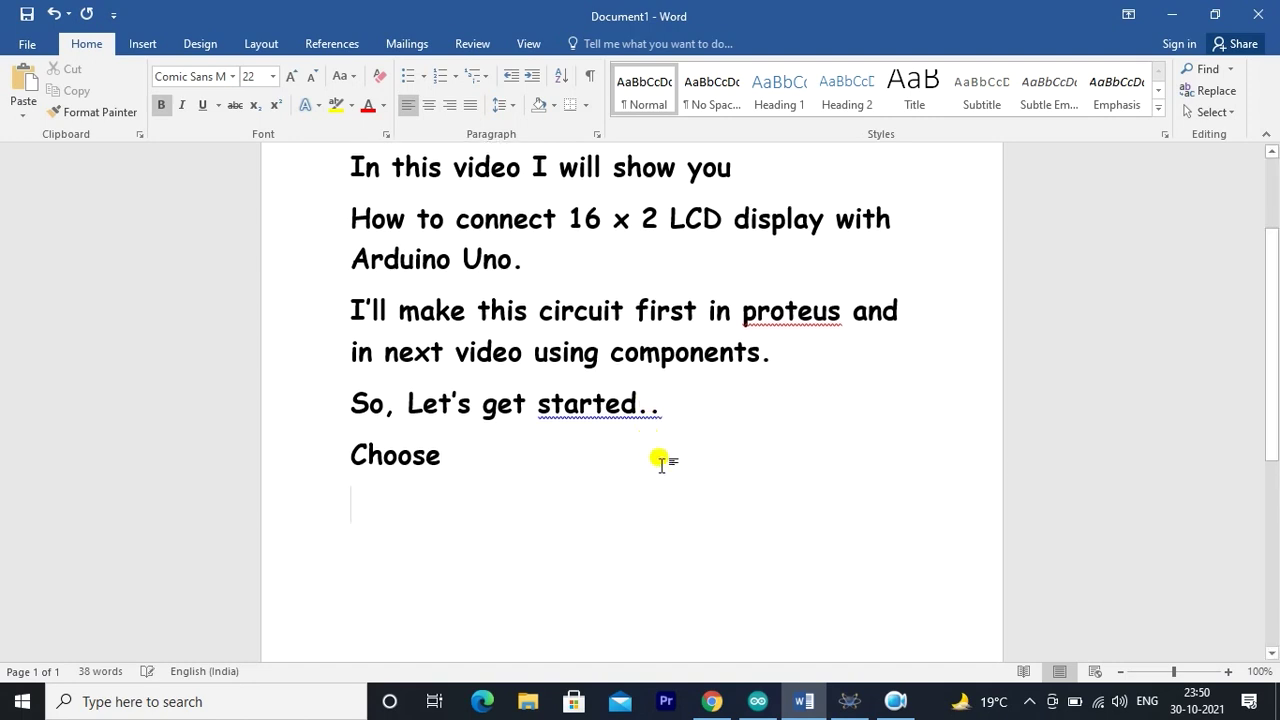
{"action": "key", "text": "BackSpace"}
{"action": "key", "text": "BackSpace"}
{"action": "key", "text": "BackSpace"}
{"action": "key", "text": "BackSpace"}
{"action": "key", "text": "BackSpace"}
{"action": "key", "text": "BackSpace"}
{"action": "key", "text": "BackSpace"}
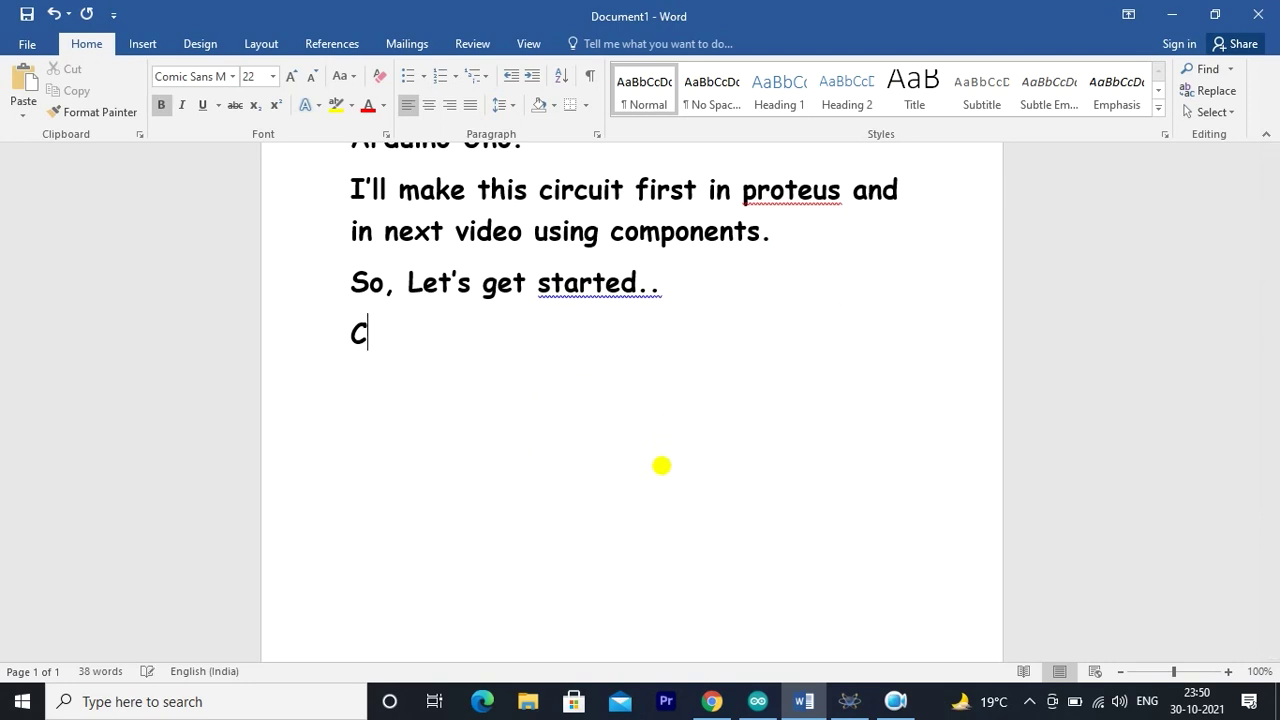
- Write the component list on separate lines: "Select", "Arduino Uno", "LCD display 16x2", "10k pot" and "Vcc and GND terminals."
{"action": "type", "text": "Select "}
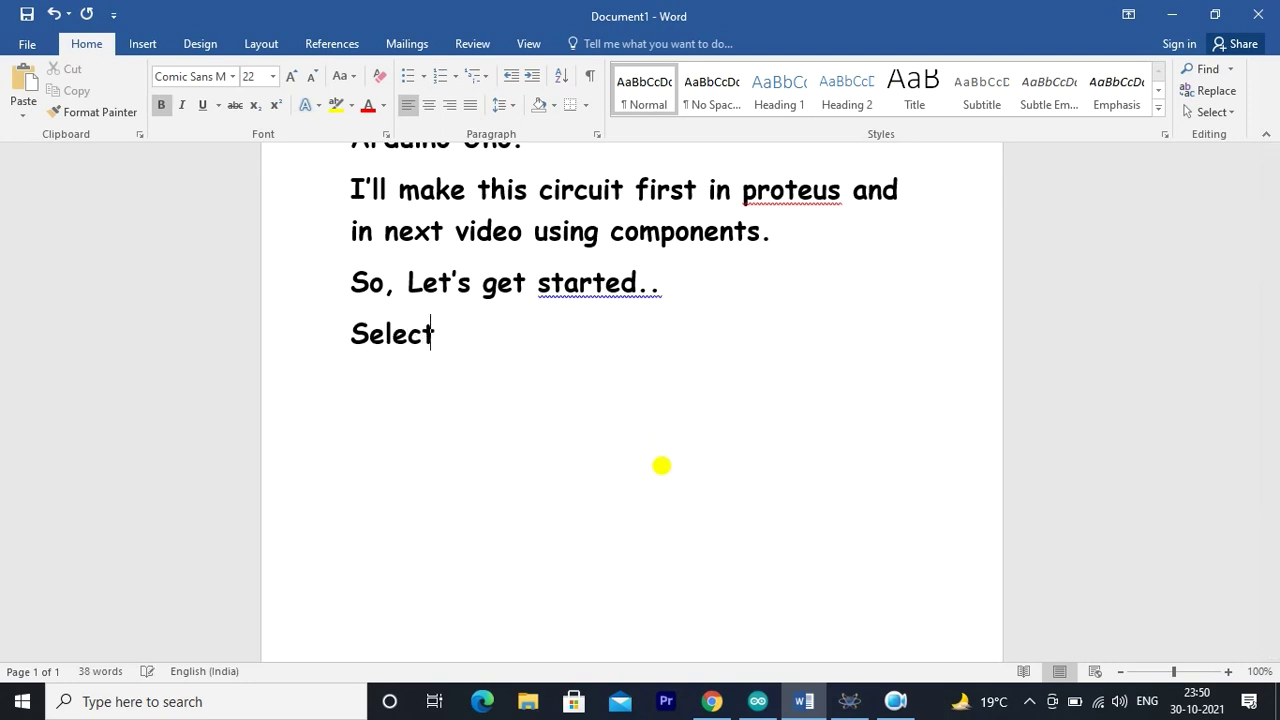
{"action": "type", "text": "Arduino Un"}
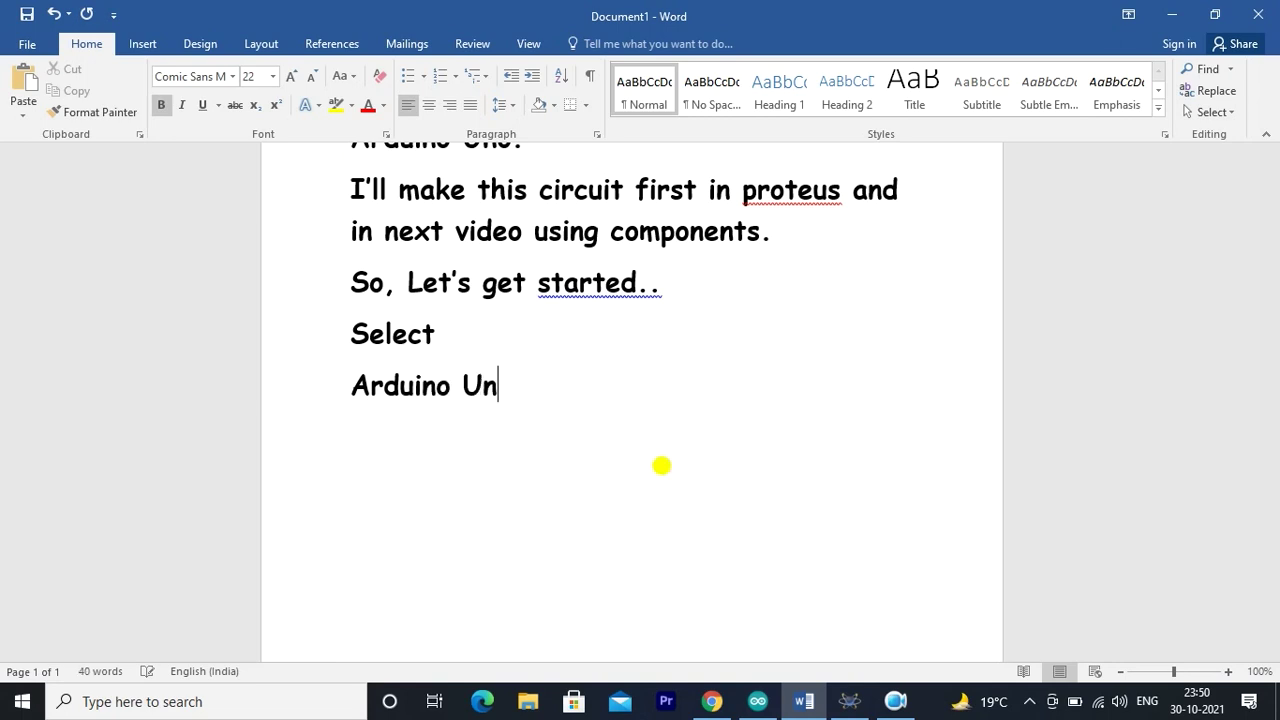
{"action": "type", "text": "o LCD disp"}
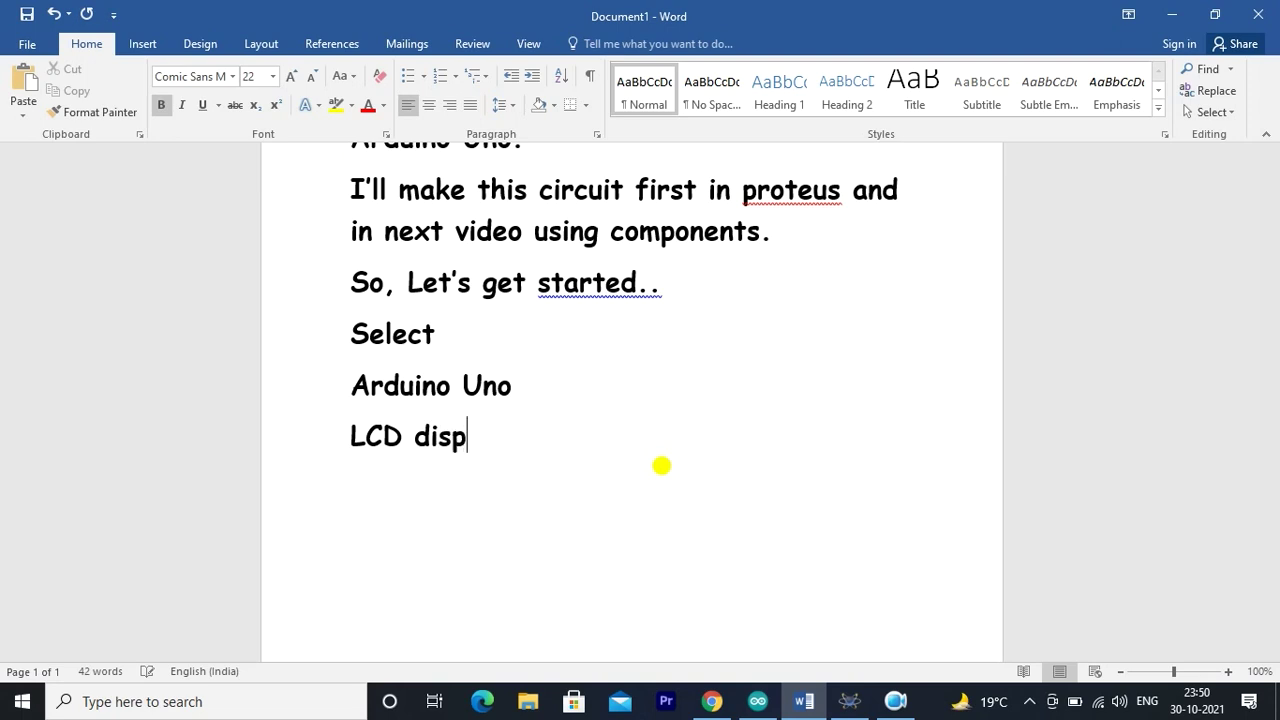
{"action": "type", "text": "lay 16x2"}
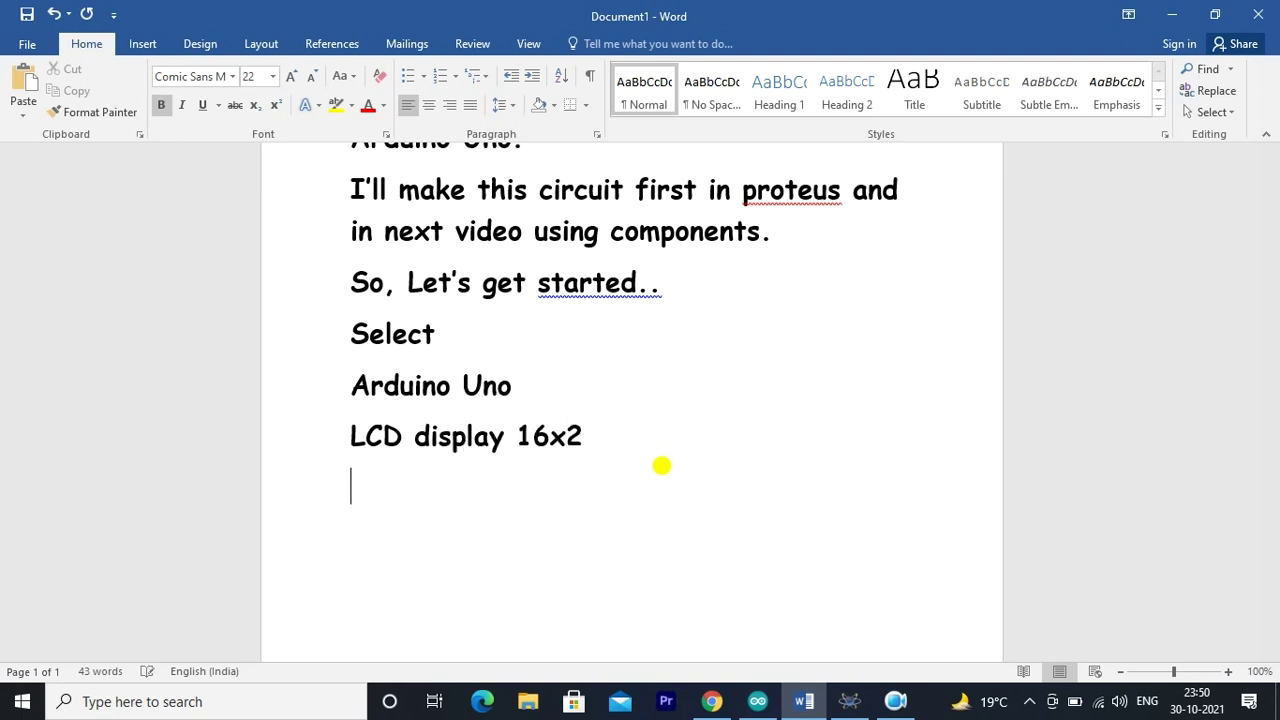
{"action": "key", "text": "Return"}
{"action": "type", "text": "10k pot "}
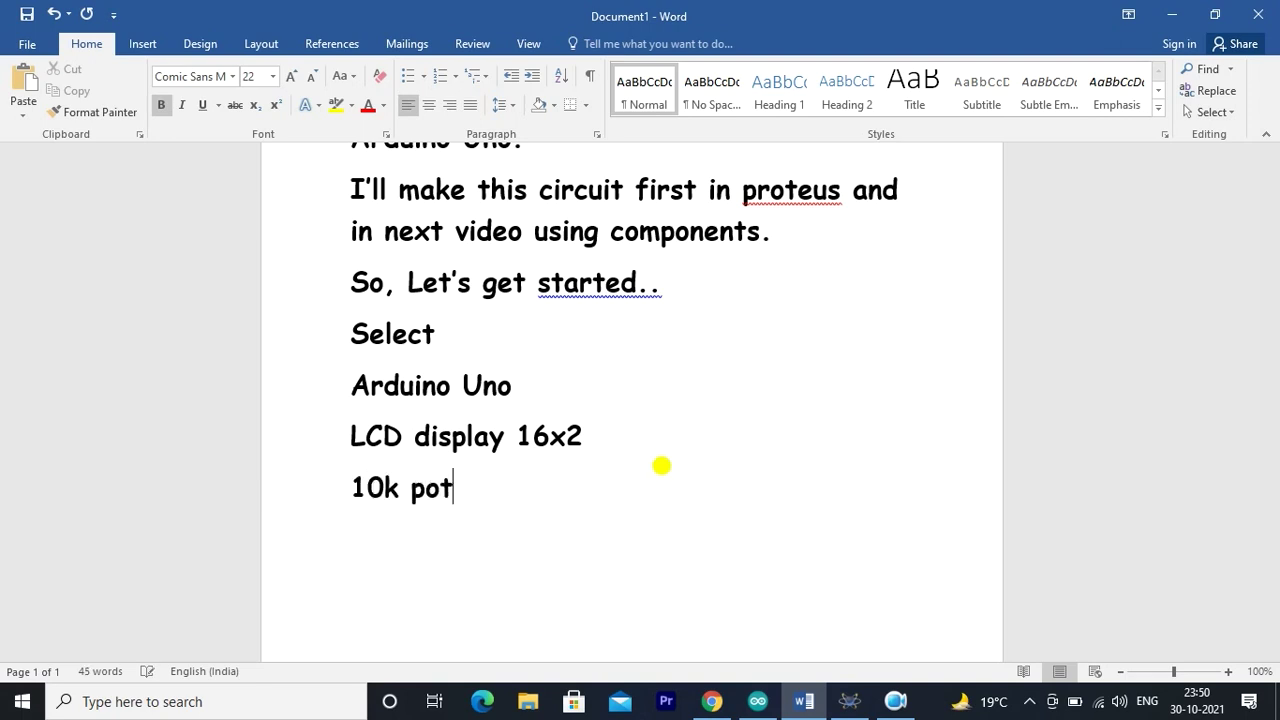
{"action": "type", "text": "Vcc "}
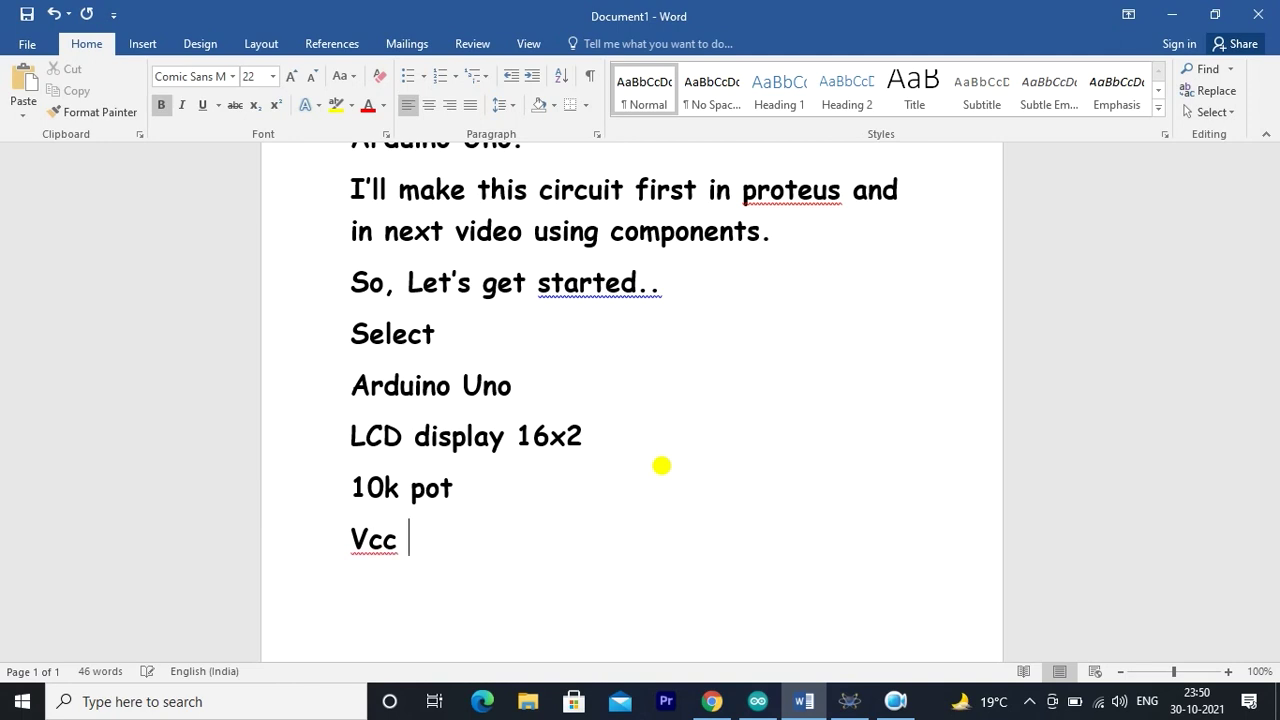
{"action": "type", "text": "and GN"}
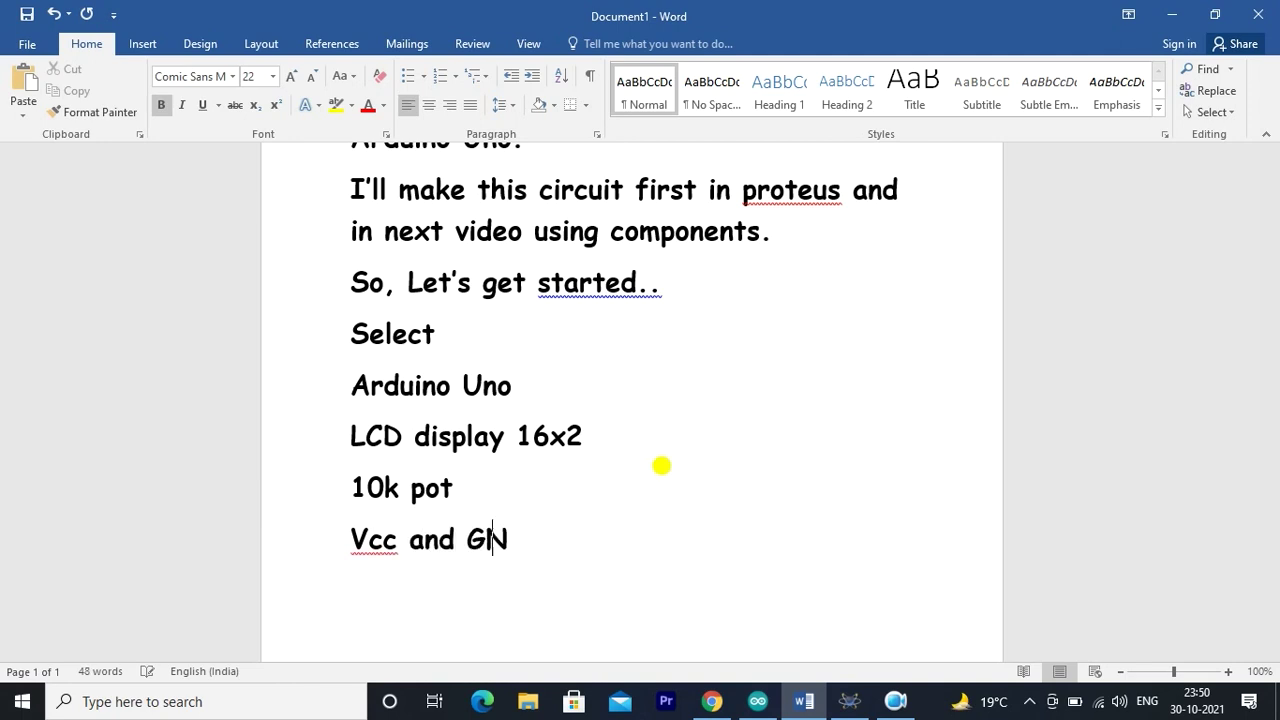
{"action": "type", "text": "D termi"}
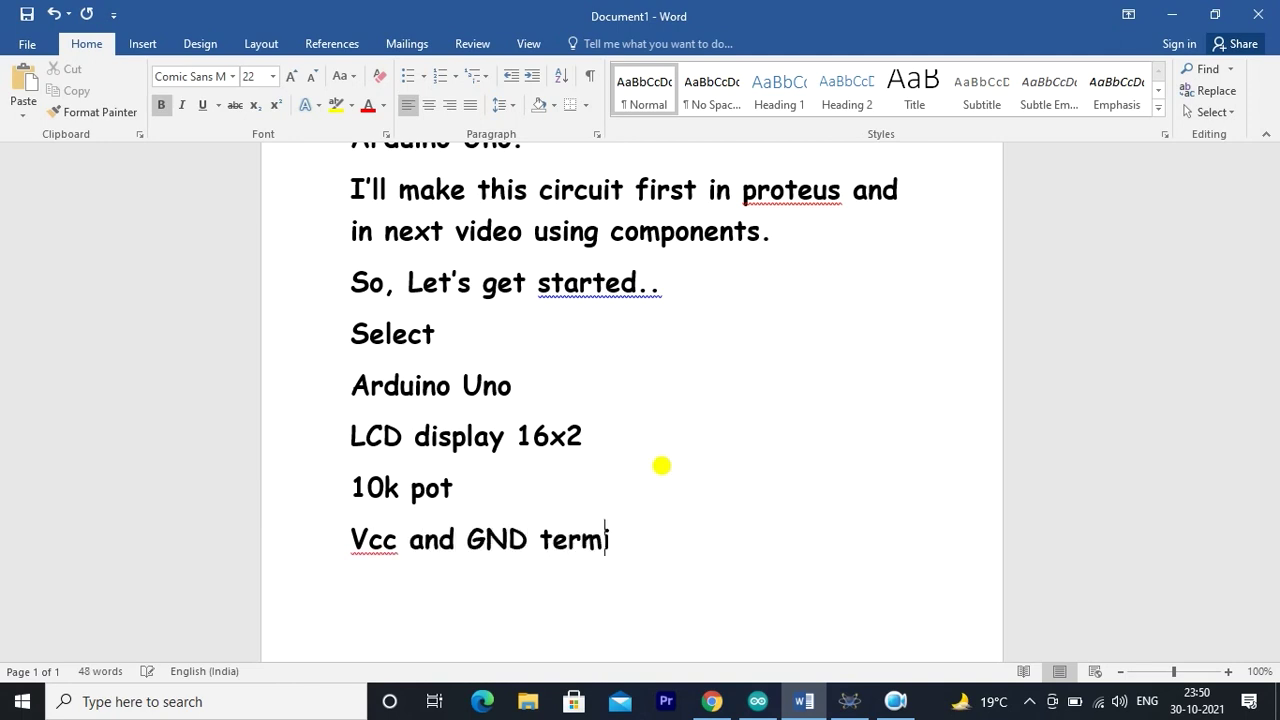
{"action": "type", "text": "nals."}
- Switch to Proteus and place the ARDUINO UNO in the left half of the schematic sheet
{"action": "left_click", "coordinate": [849, 701]}
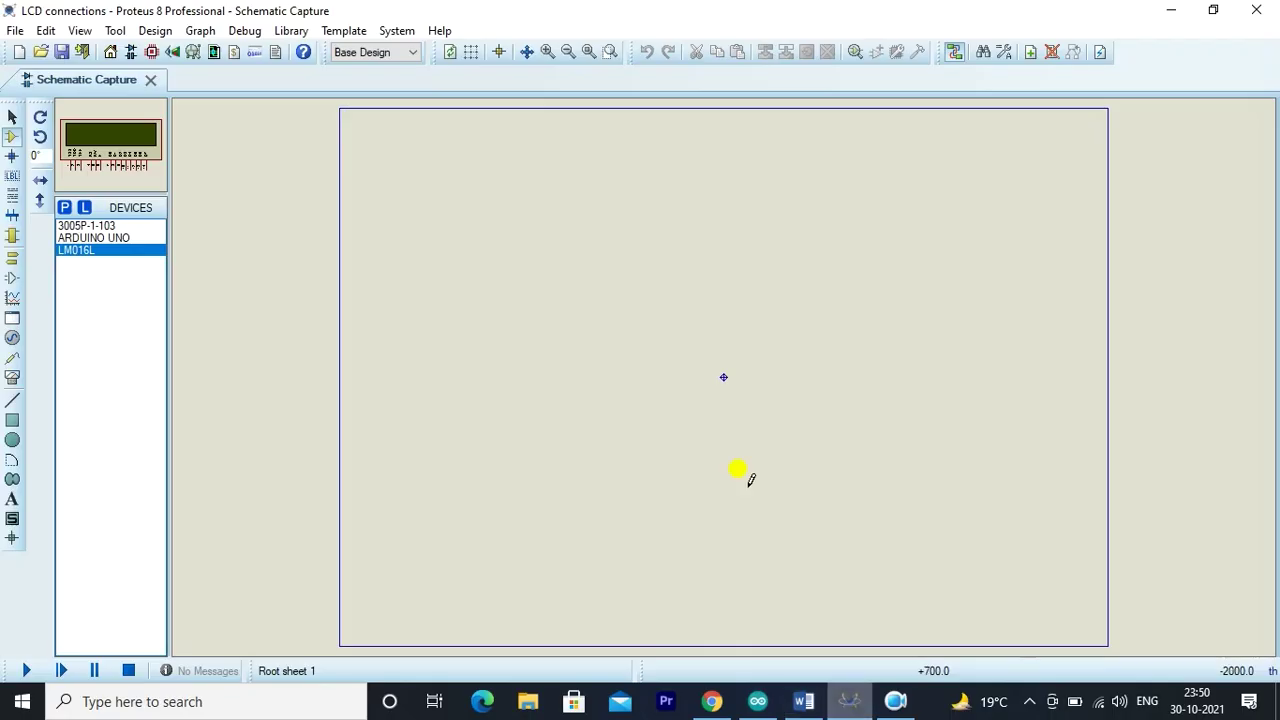
{"action": "left_click", "coordinate": [89, 238]}
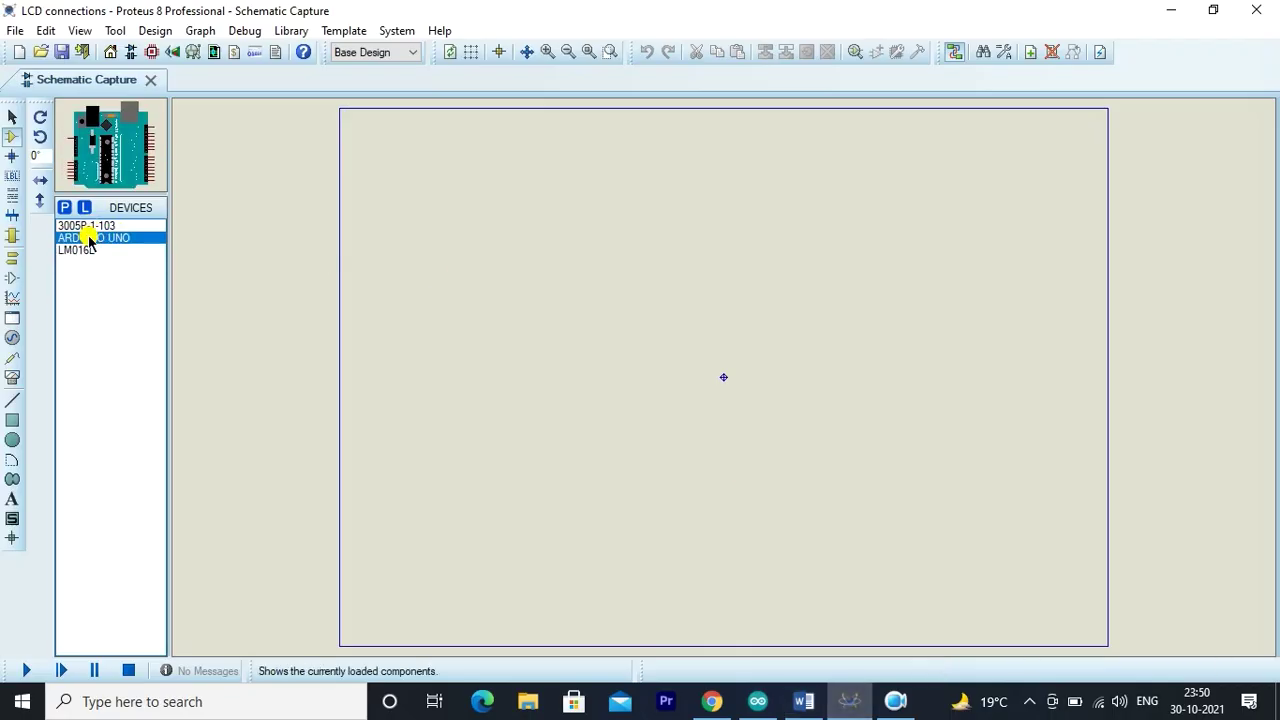
{"action": "left_click", "coordinate": [557, 375]}
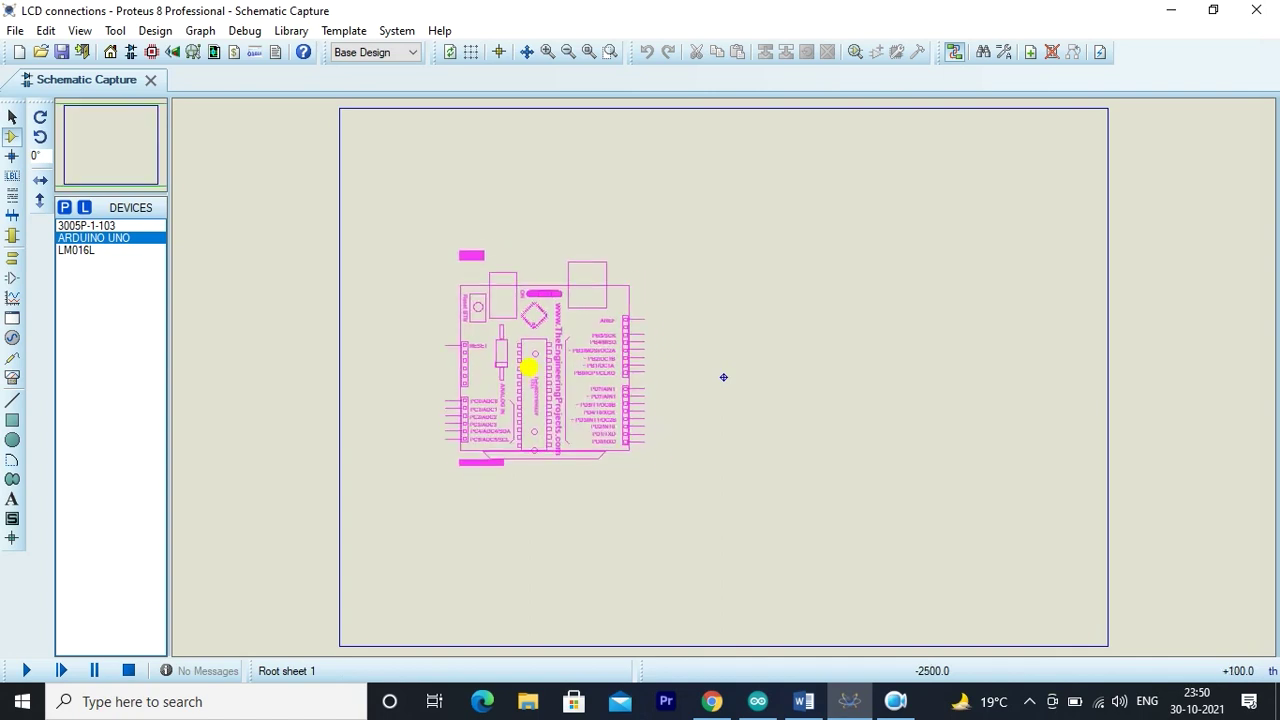
{"action": "left_click", "coordinate": [511, 354]}
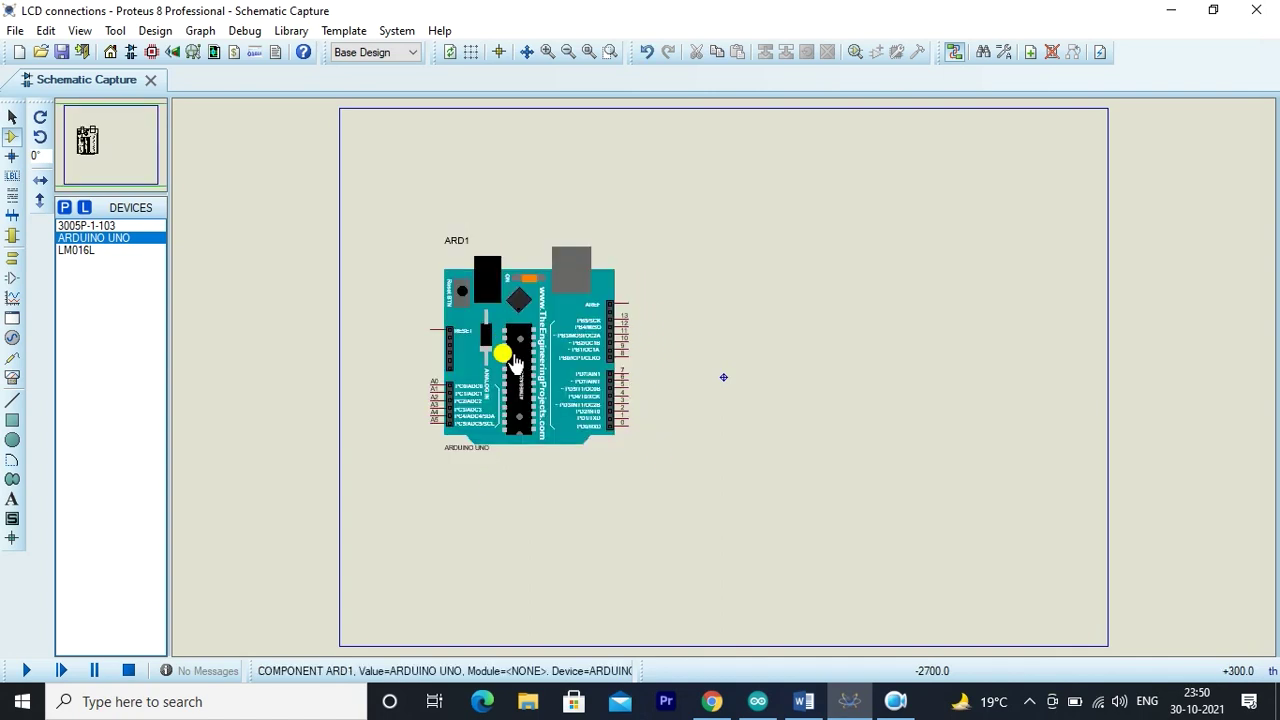
- Place the LM016L display to the right of the Arduino and the 3005P-1-103 potentiometer below the display
{"action": "scroll", "coordinate": [511, 354], "scroll_direction": "up", "scroll_amount": 1}
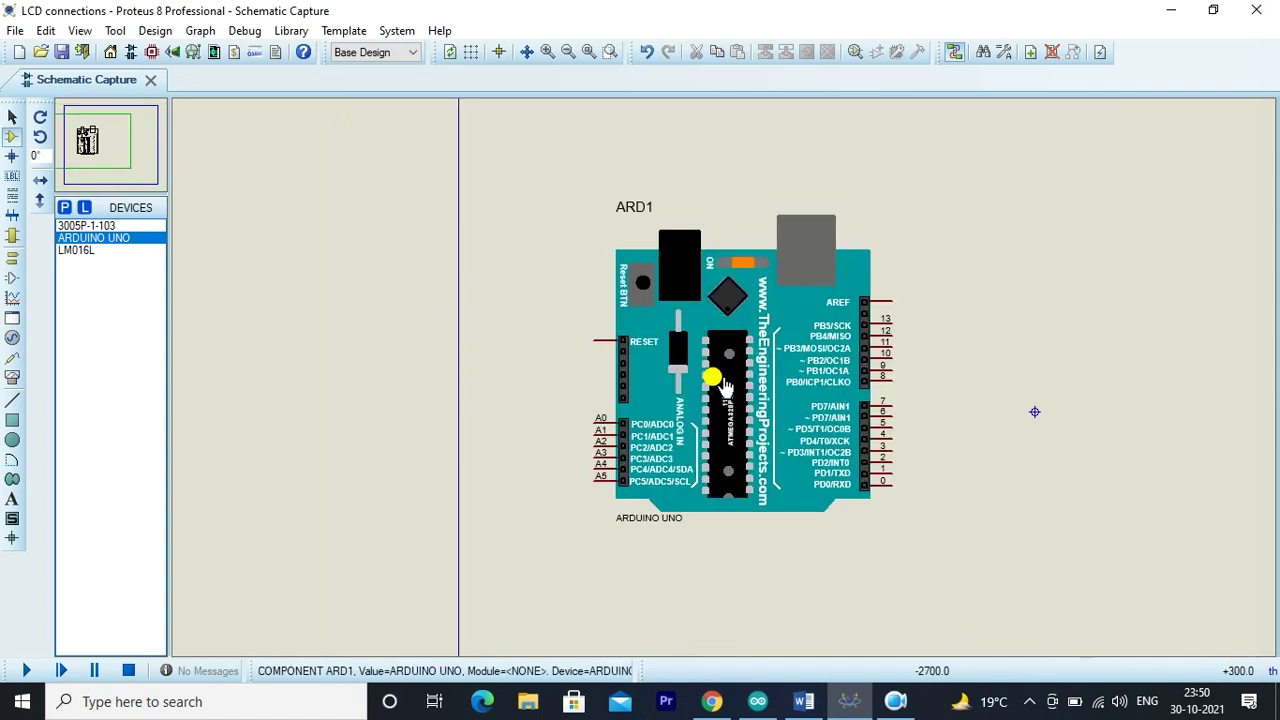
{"action": "left_click", "coordinate": [87, 145]}
{"action": "left_click_drag", "start_coordinate": [90, 150], "coordinate": [117, 142]}
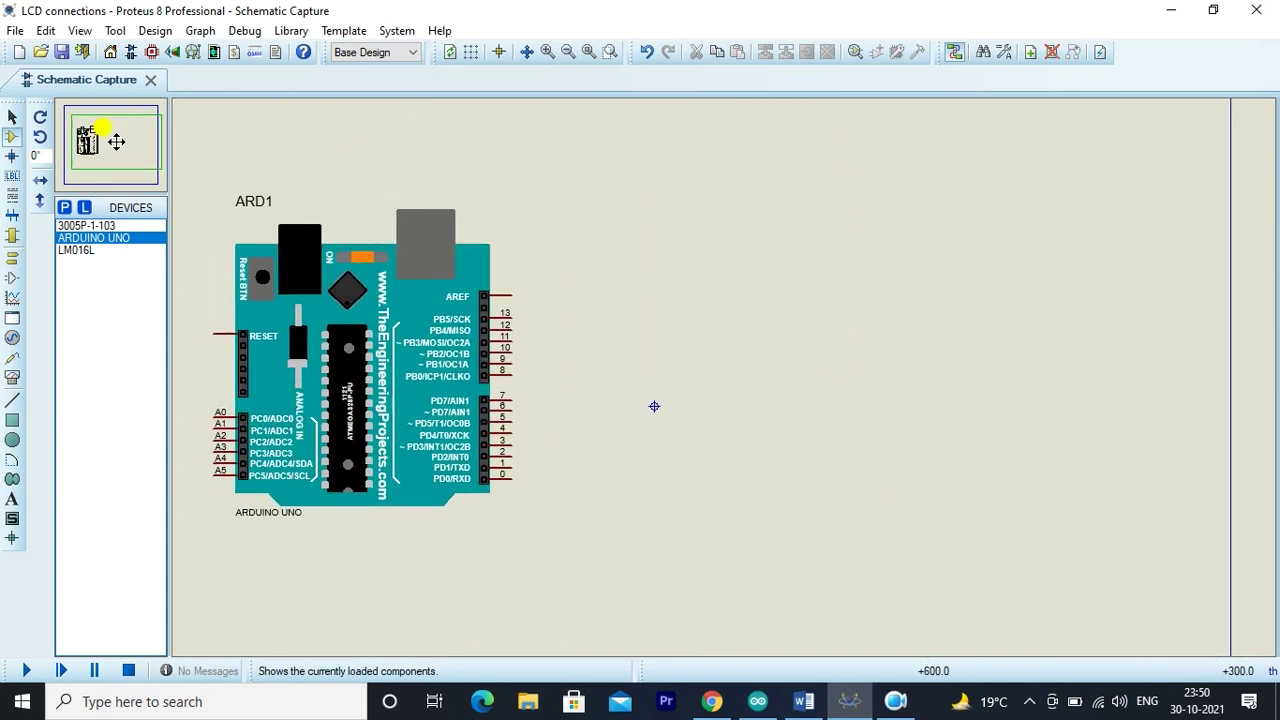
{"action": "left_click", "coordinate": [88, 250]}
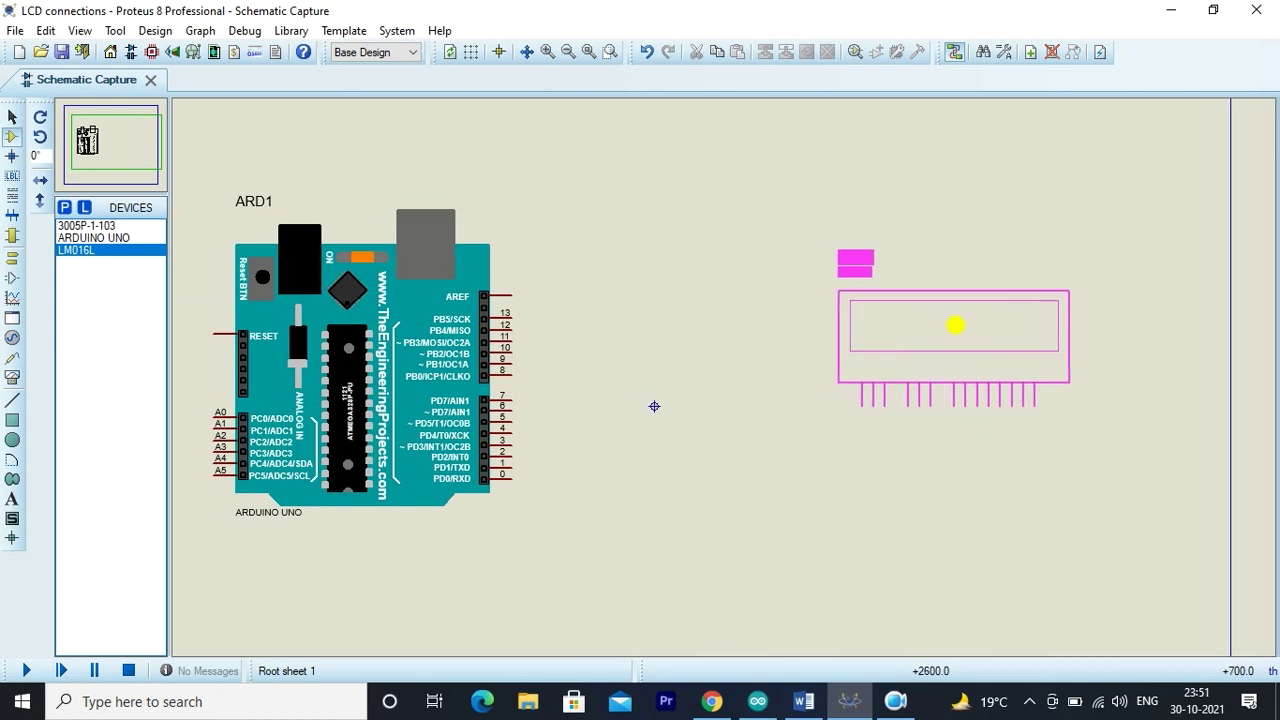
{"action": "left_click", "coordinate": [956, 325]}
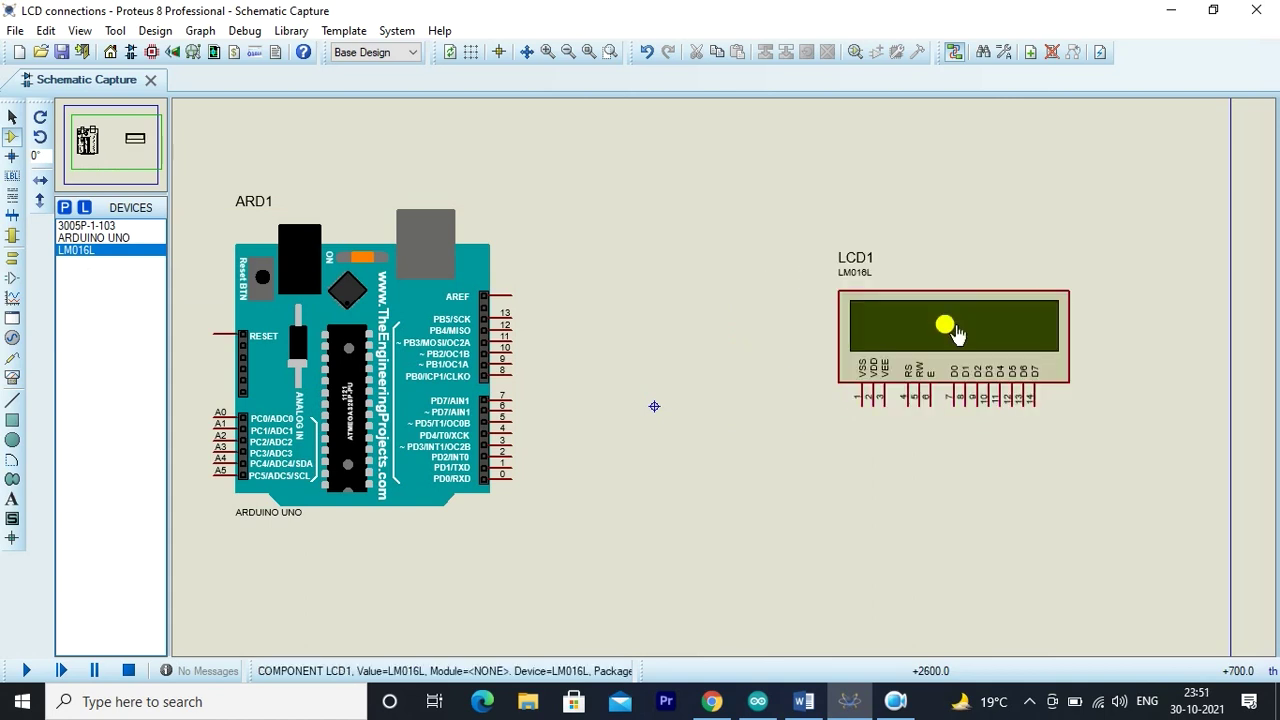
{"action": "left_click", "coordinate": [82, 226]}
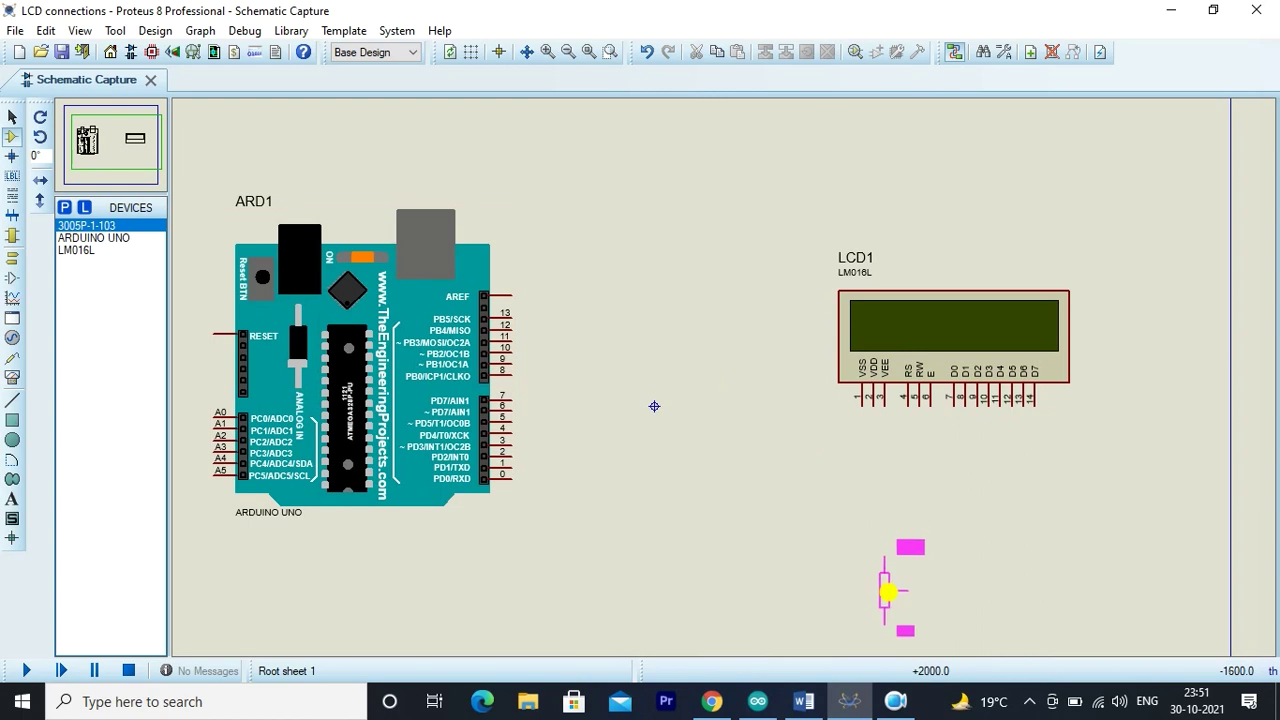
{"action": "left_click", "coordinate": [888, 592]}
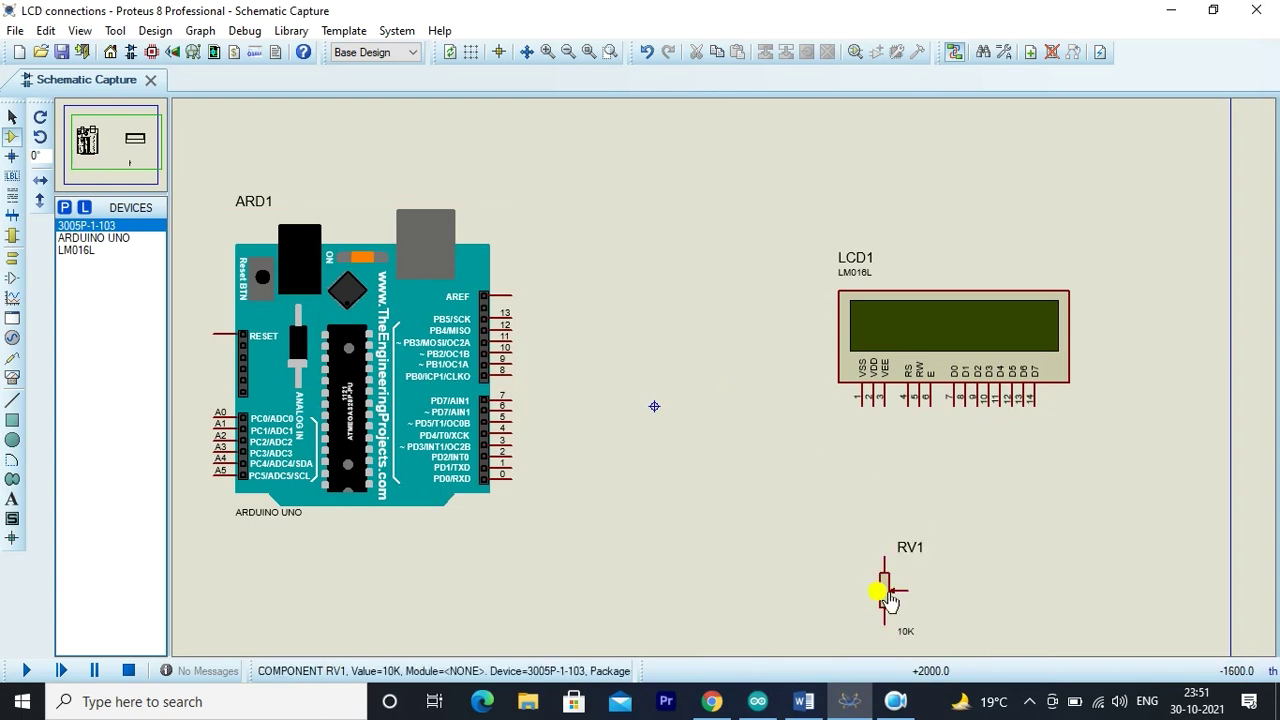
- Switch to the Word document and begin a new line below the component list with "Now Open Arduino code, Click file and Examples then"
{"action": "left_click", "coordinate": [804, 701]}
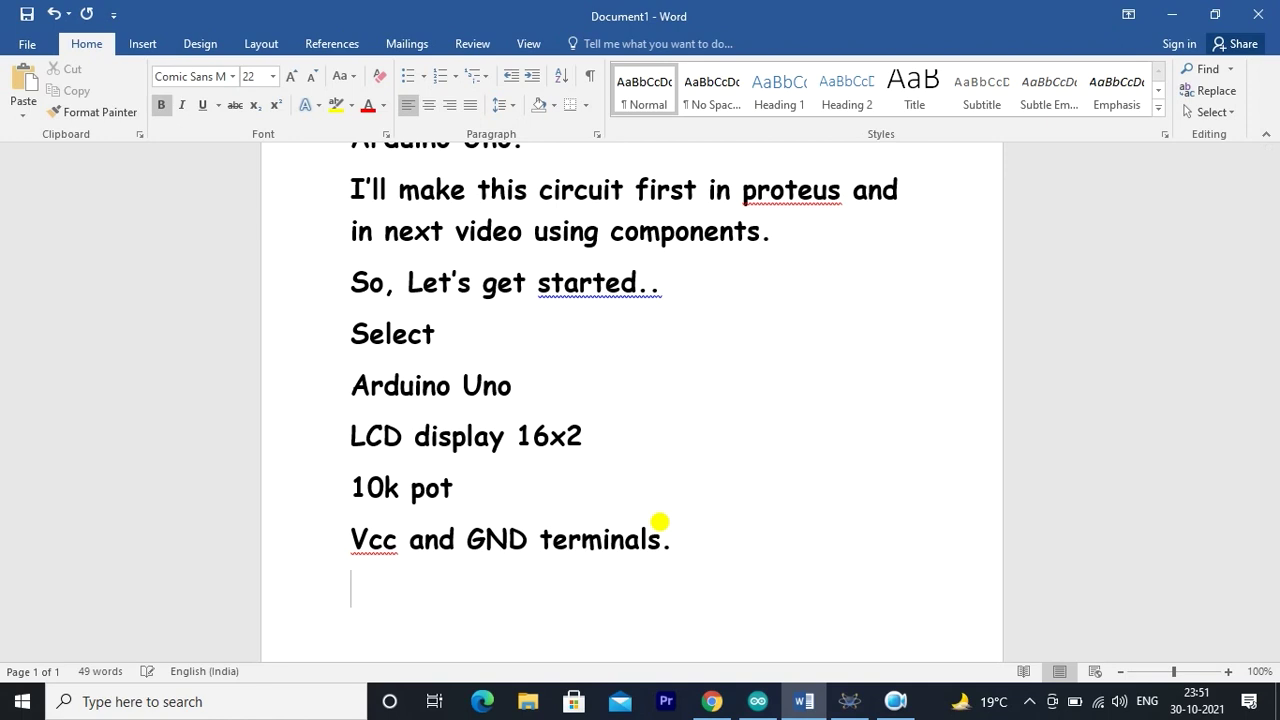
{"action": "scroll", "coordinate": [660, 520], "scroll_direction": "down", "scroll_amount": 3}
{"action": "type", "text": "Now"}
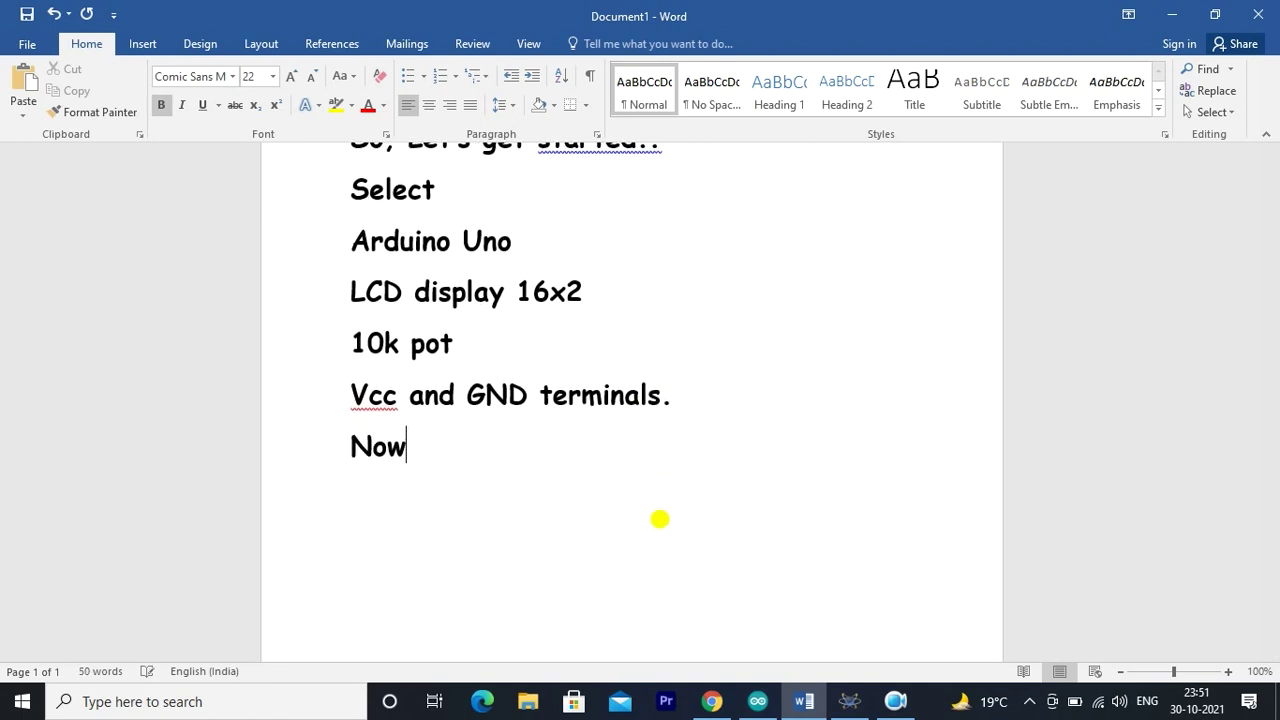
{"action": "type", "text": " Open "}
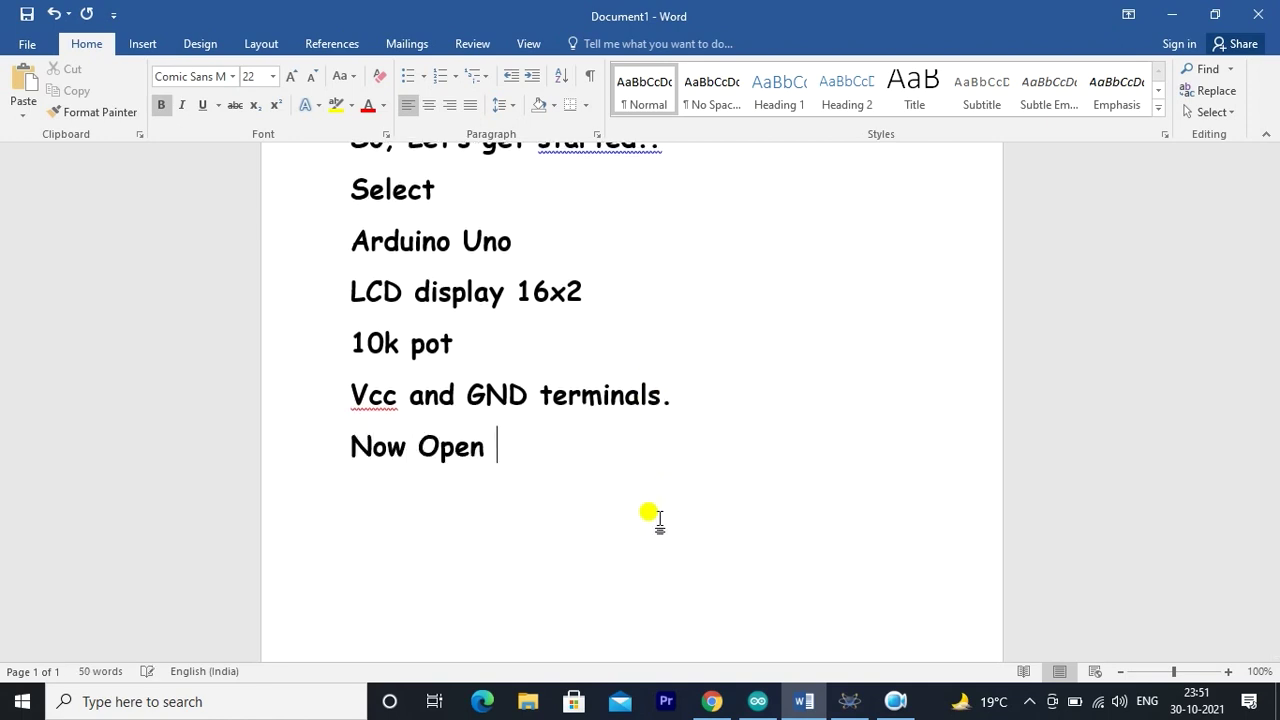
{"action": "type", "text": "Arduino code"}
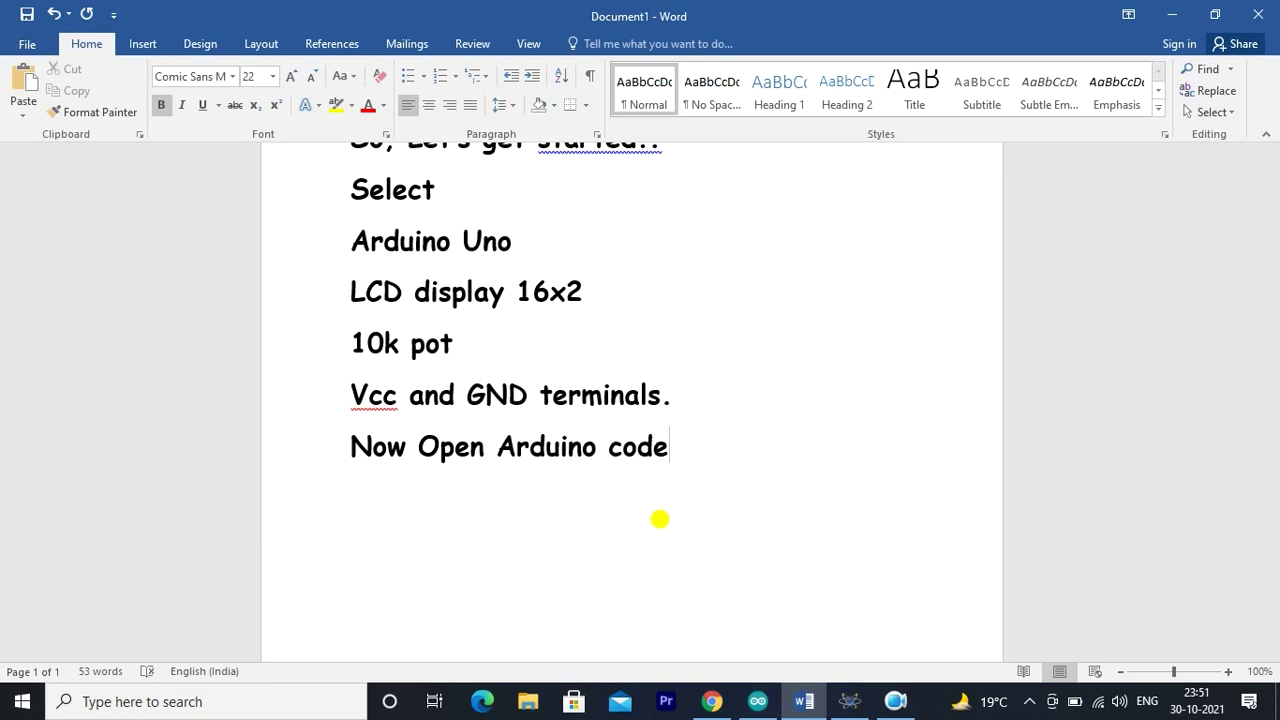
{"action": "type", "text": "Ex"}
{"action": "key", "text": "BackSpace"}
{"action": "key", "text": "BackSpace"}
{"action": "type", "text": "Click file a"}
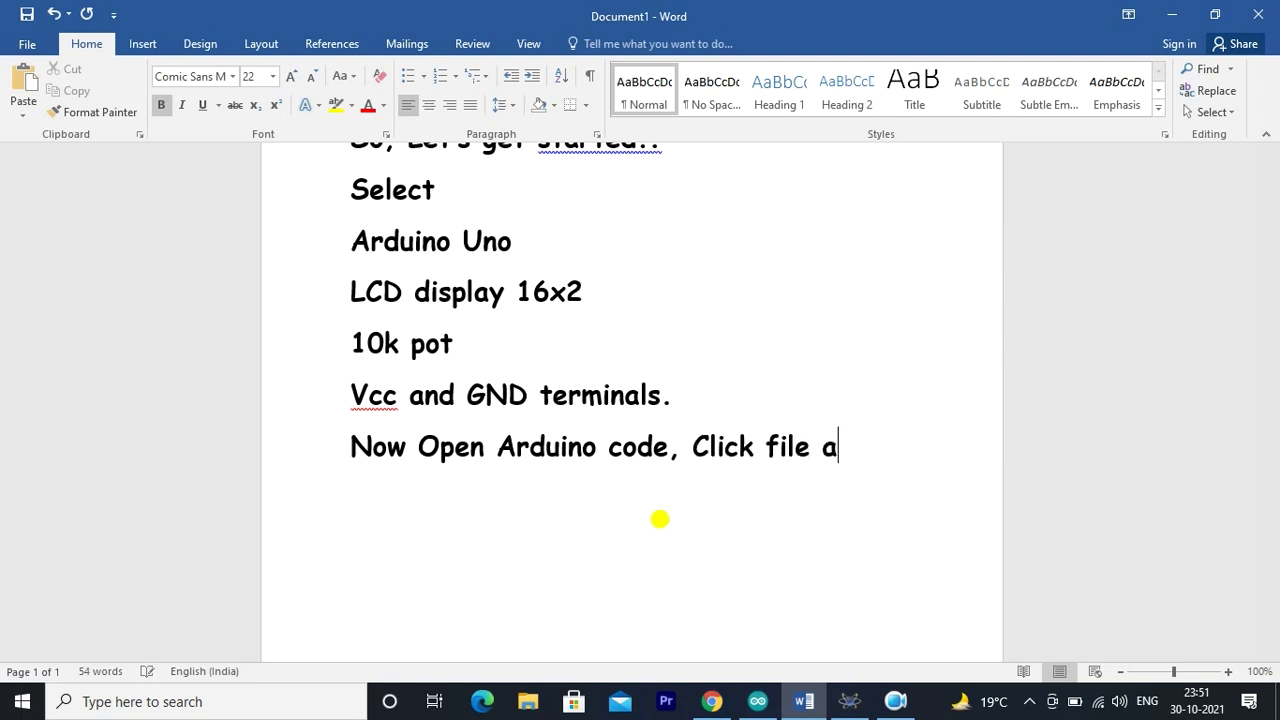
{"action": "type", "text": "nd Exa"}
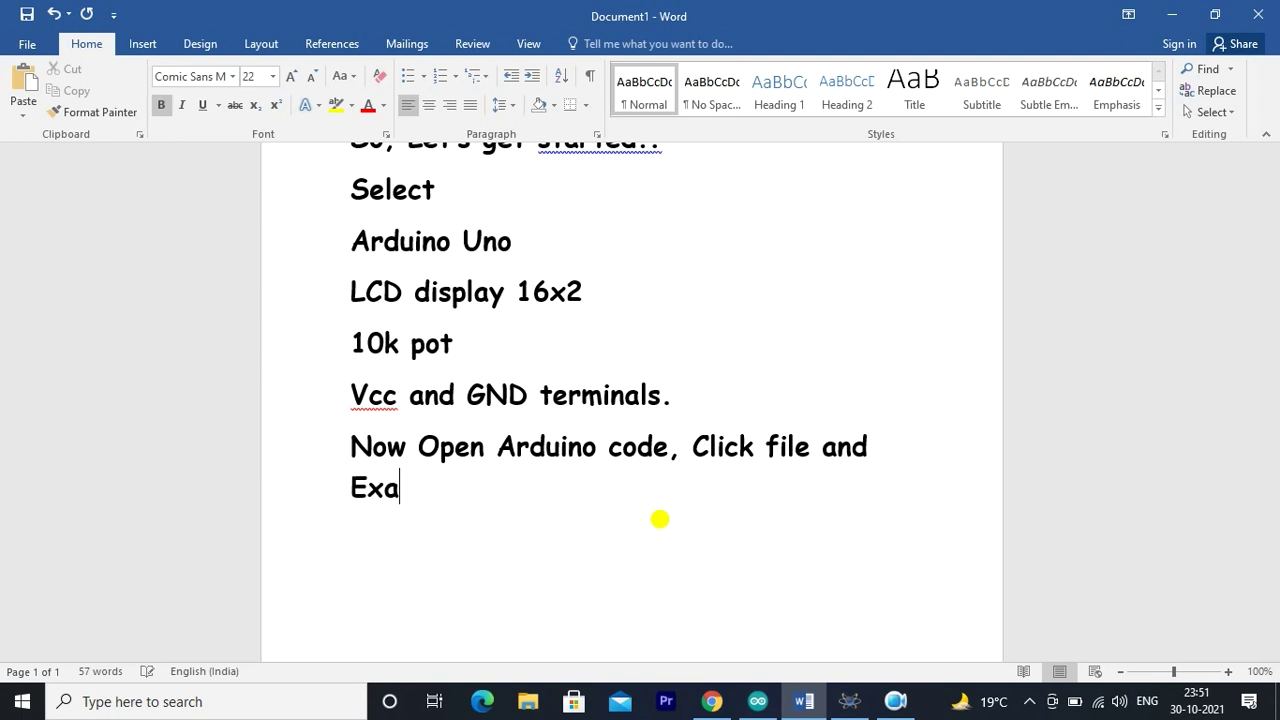
{"action": "type", "text": "mpe"}
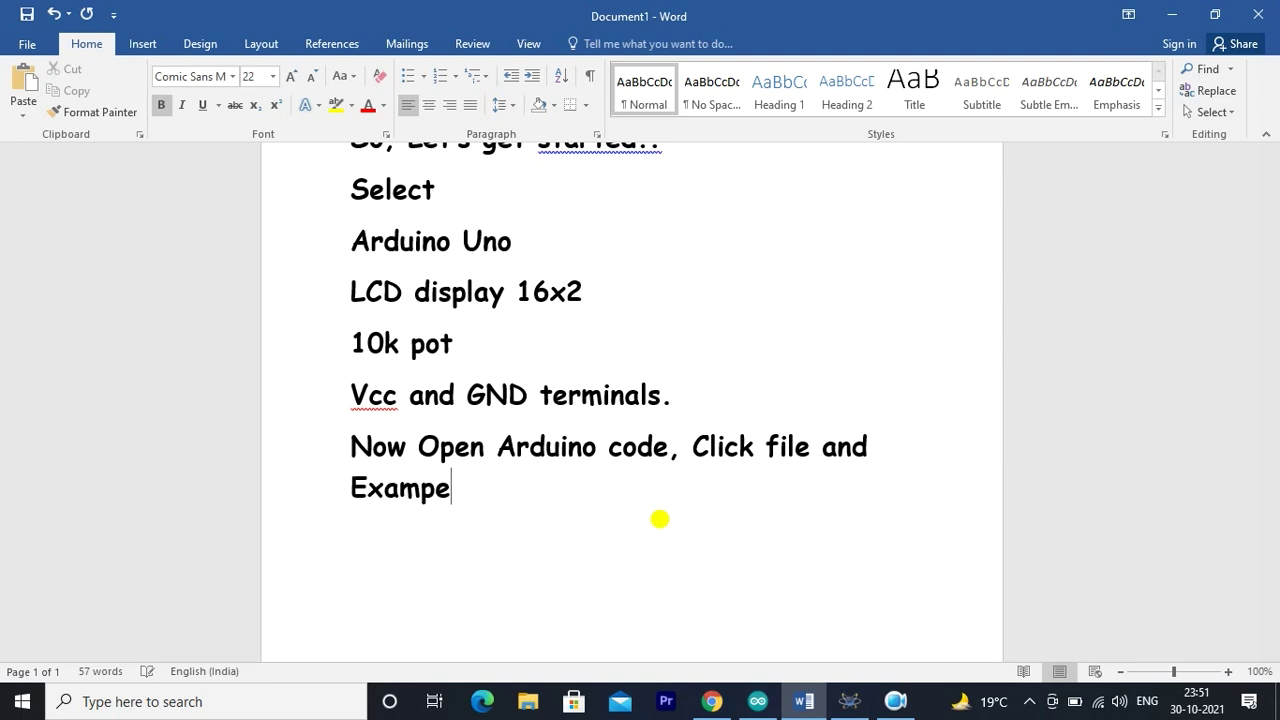
{"action": "type", "text": "les then "}
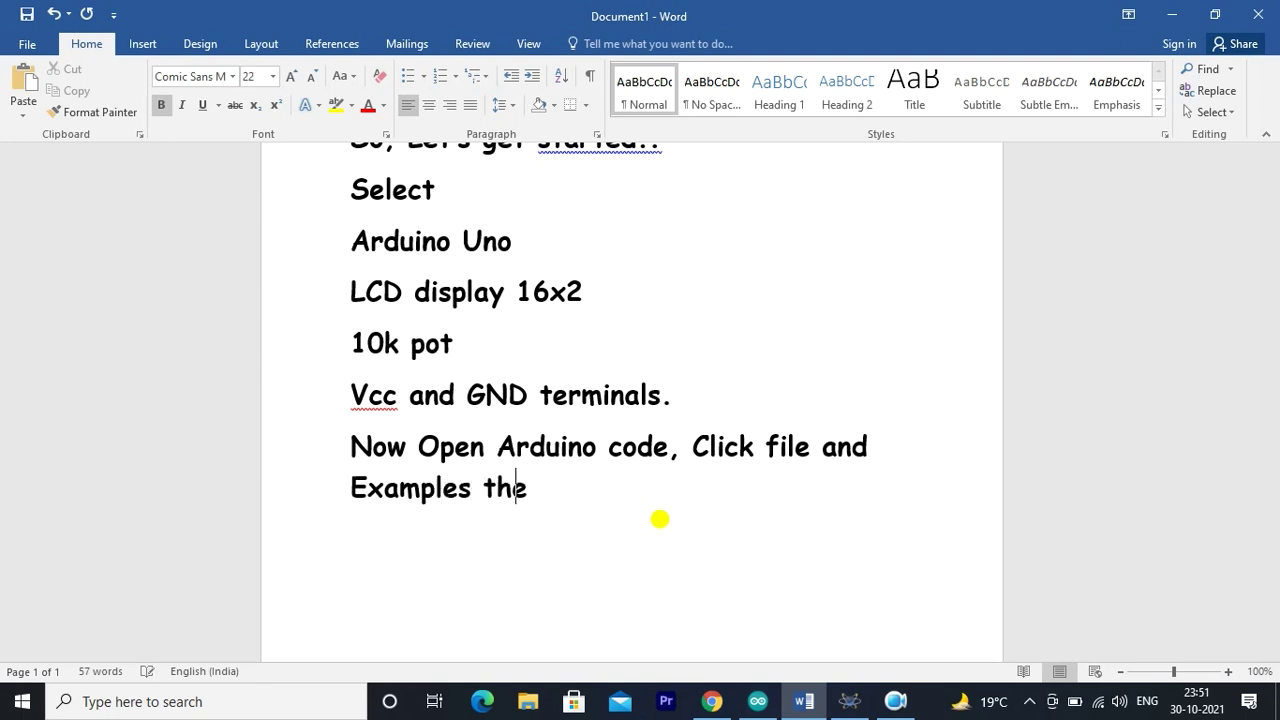
- Complete the sentence with "see Liquid Crystal and select Custom character" and start a new paragraph
{"action": "type", "text": "see "}
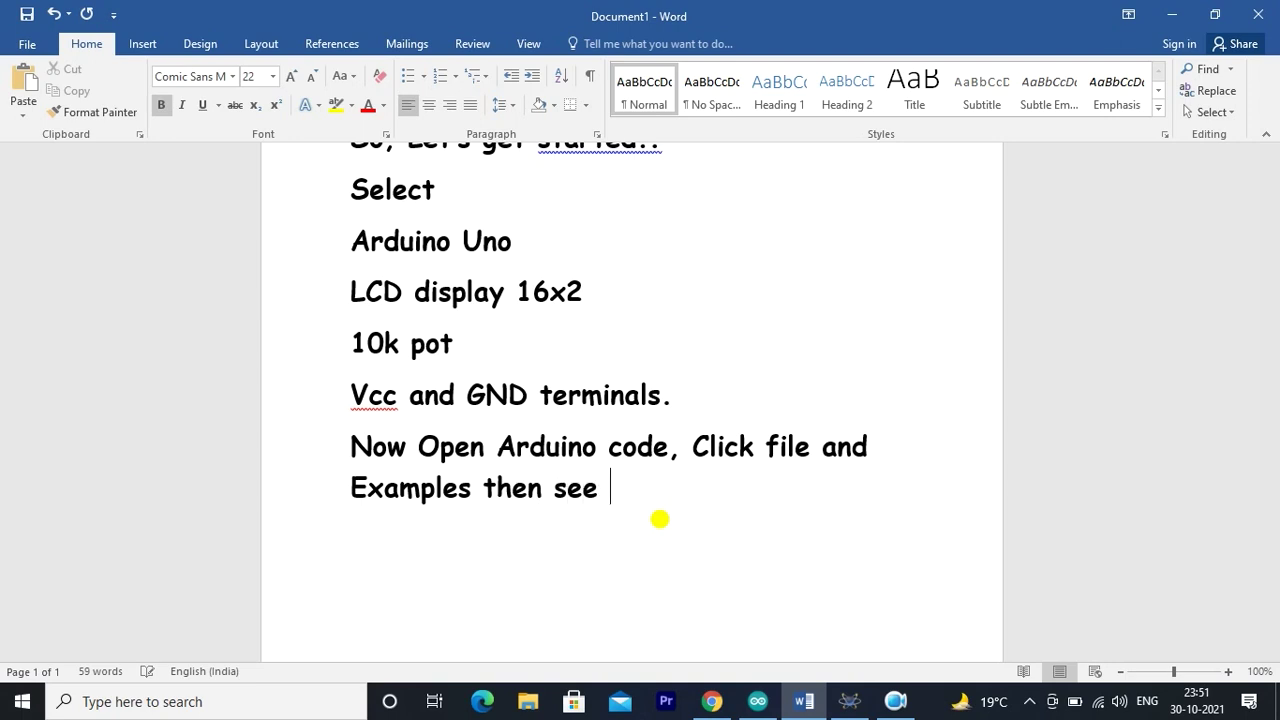
{"action": "type", "text": "Liquid Crystal and sel"}
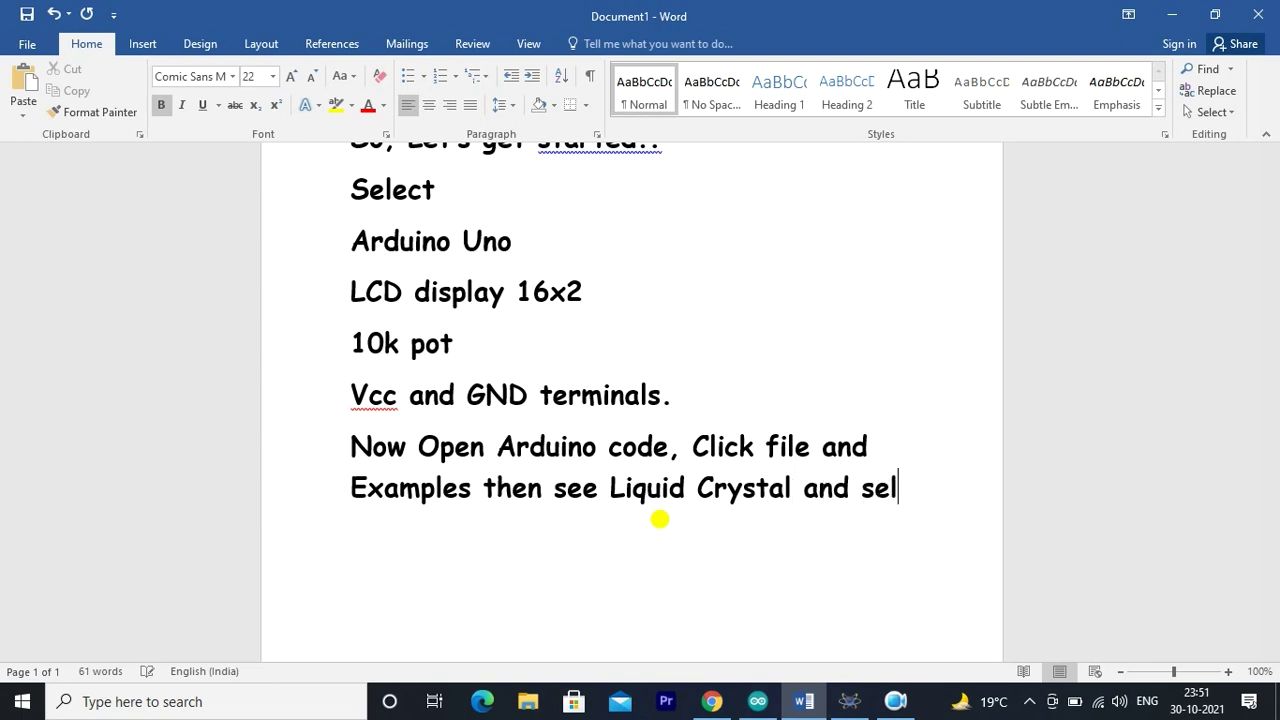
{"action": "type", "text": "ect "}
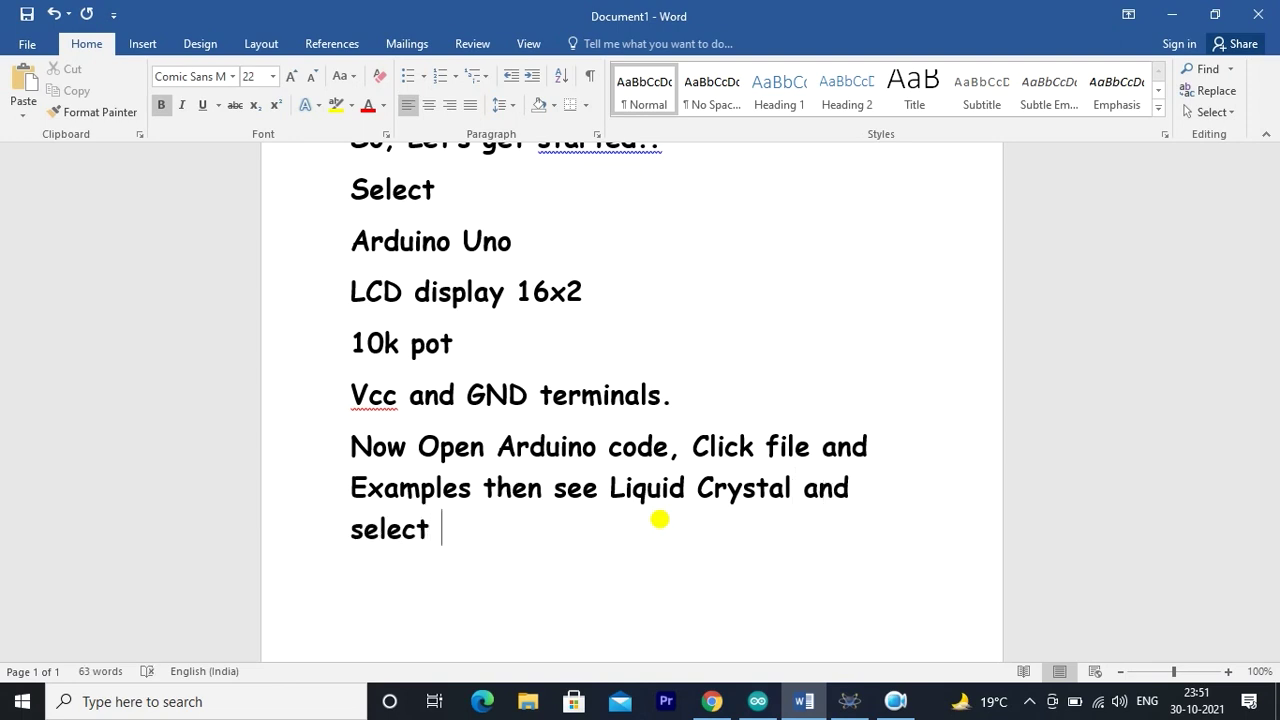
{"action": "type", "text": "Custom character"}
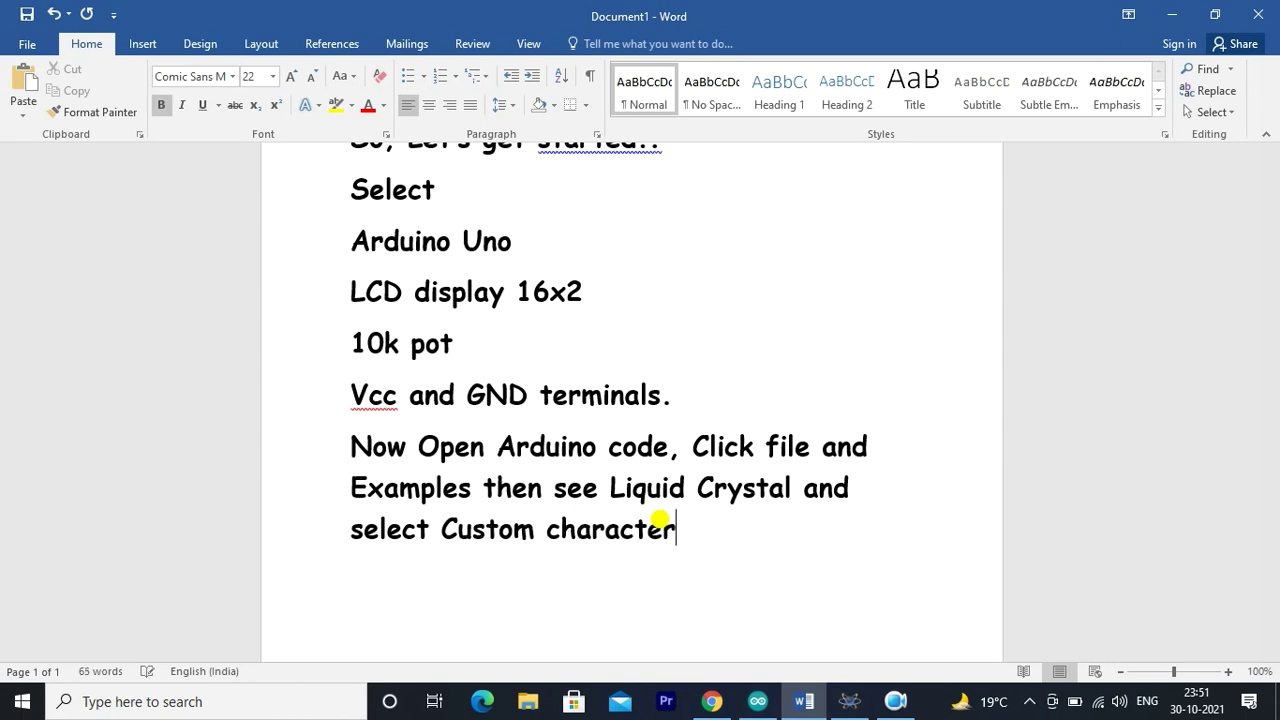
{"action": "key", "text": "Return"}
- Switch to the Arduino IDE, bring up the LiquidCrystal CustomCharacter example and highlight its LCD pin constants and lcd initialization lines
{"action": "left_click", "coordinate": [759, 700]}
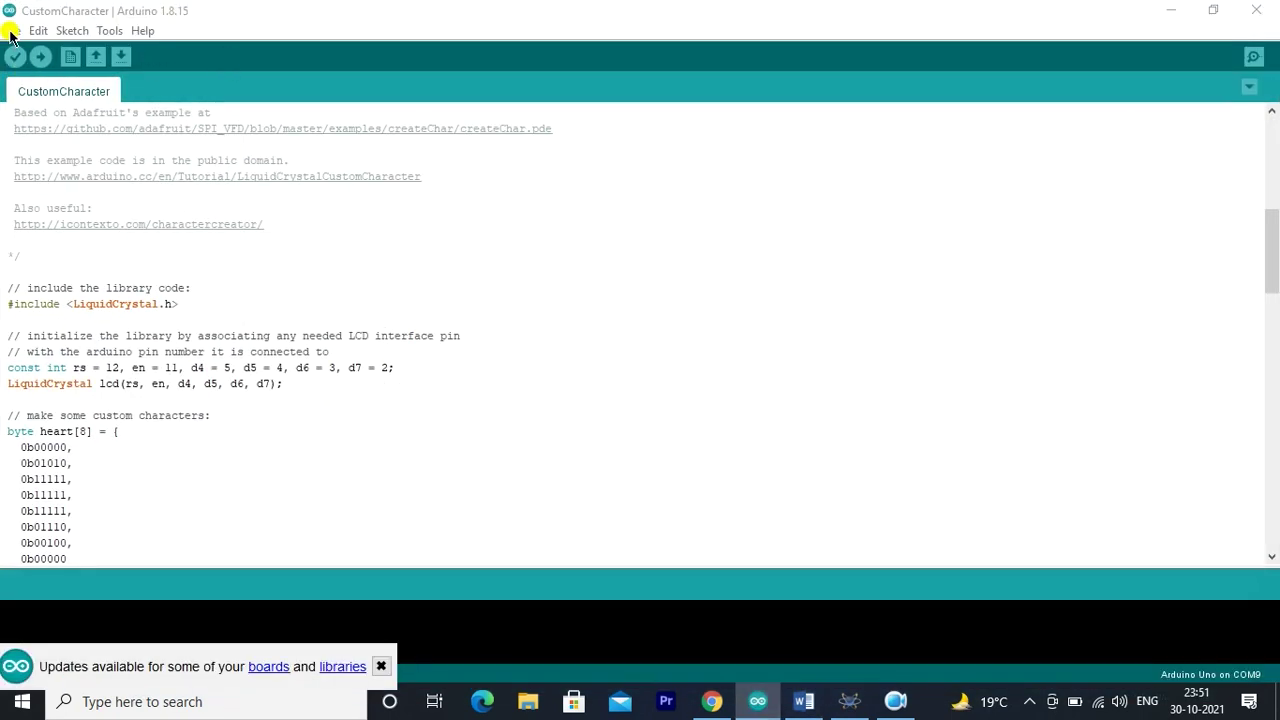
{"action": "left_click", "coordinate": [11, 31]}
{"action": "mouse_move", "coordinate": [83, 134]}
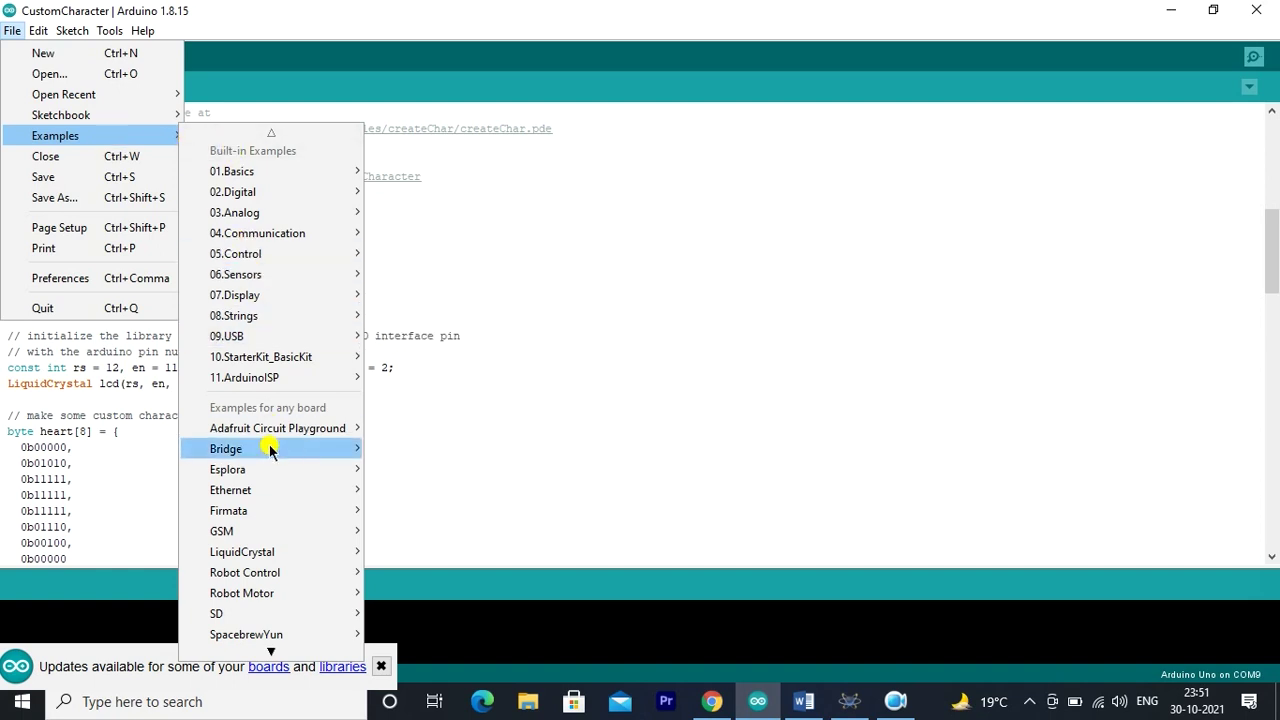
{"action": "scroll", "coordinate": [265, 435], "scroll_direction": "down", "scroll_amount": 4}
{"action": "mouse_move", "coordinate": [270, 408]}
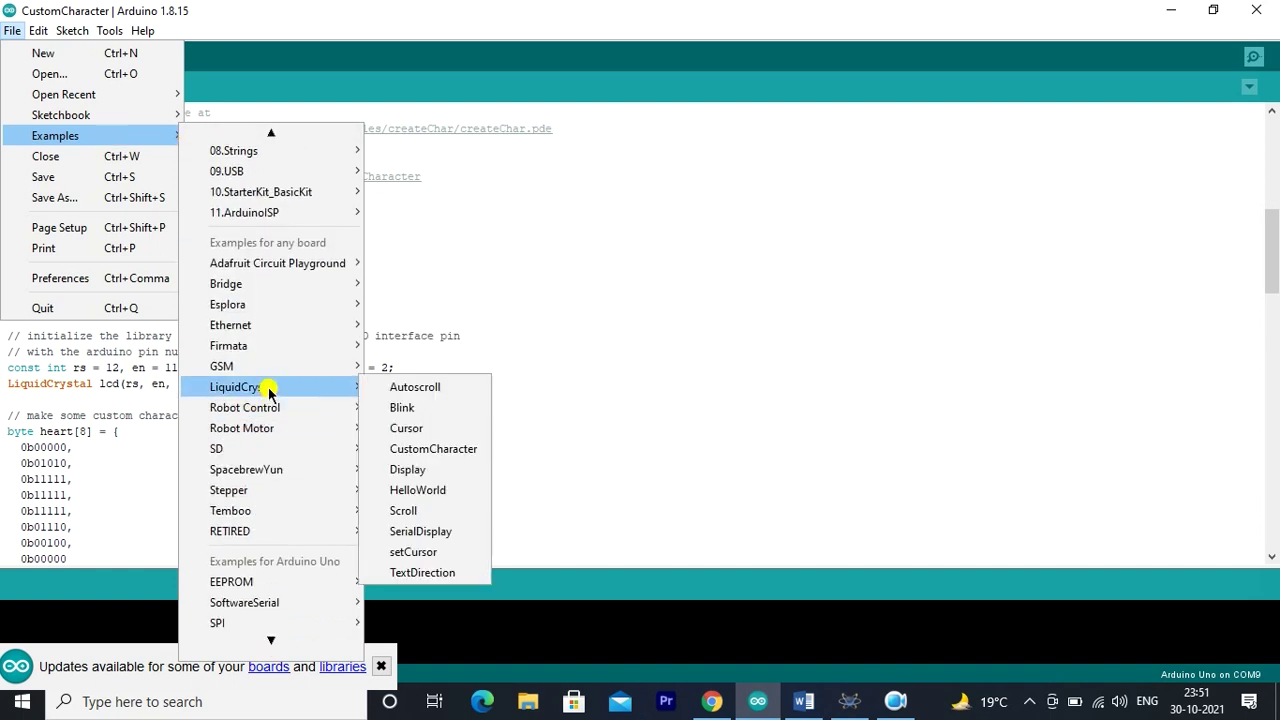
{"action": "left_click", "coordinate": [409, 448]}
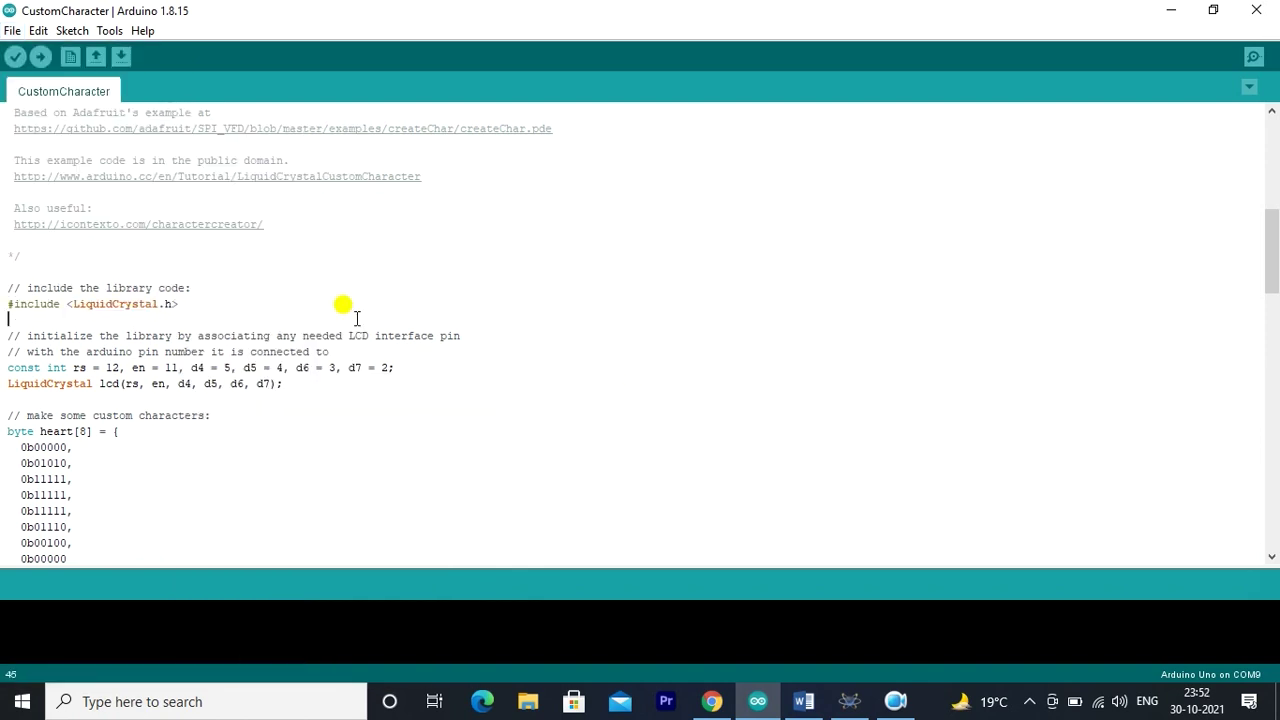
{"action": "scroll", "coordinate": [354, 314], "scroll_direction": "down", "scroll_amount": 2}
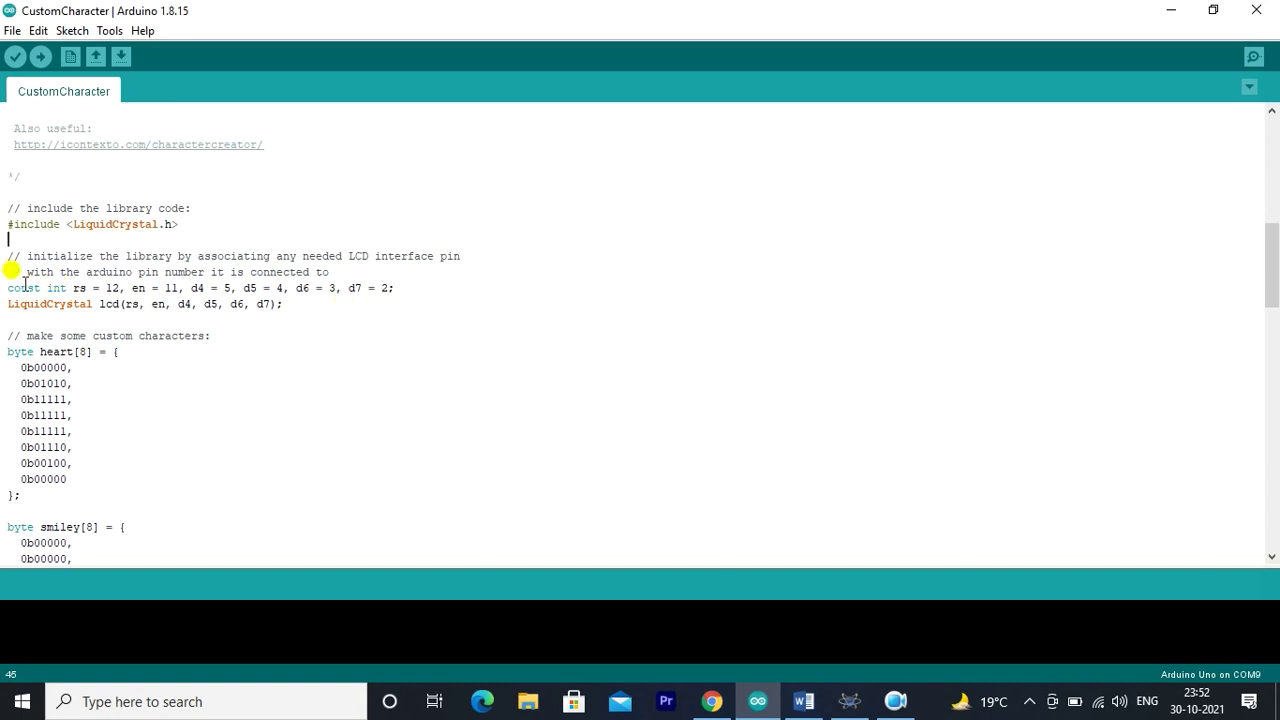
{"action": "left_click_drag", "start_coordinate": [7, 288], "coordinate": [360, 303]}
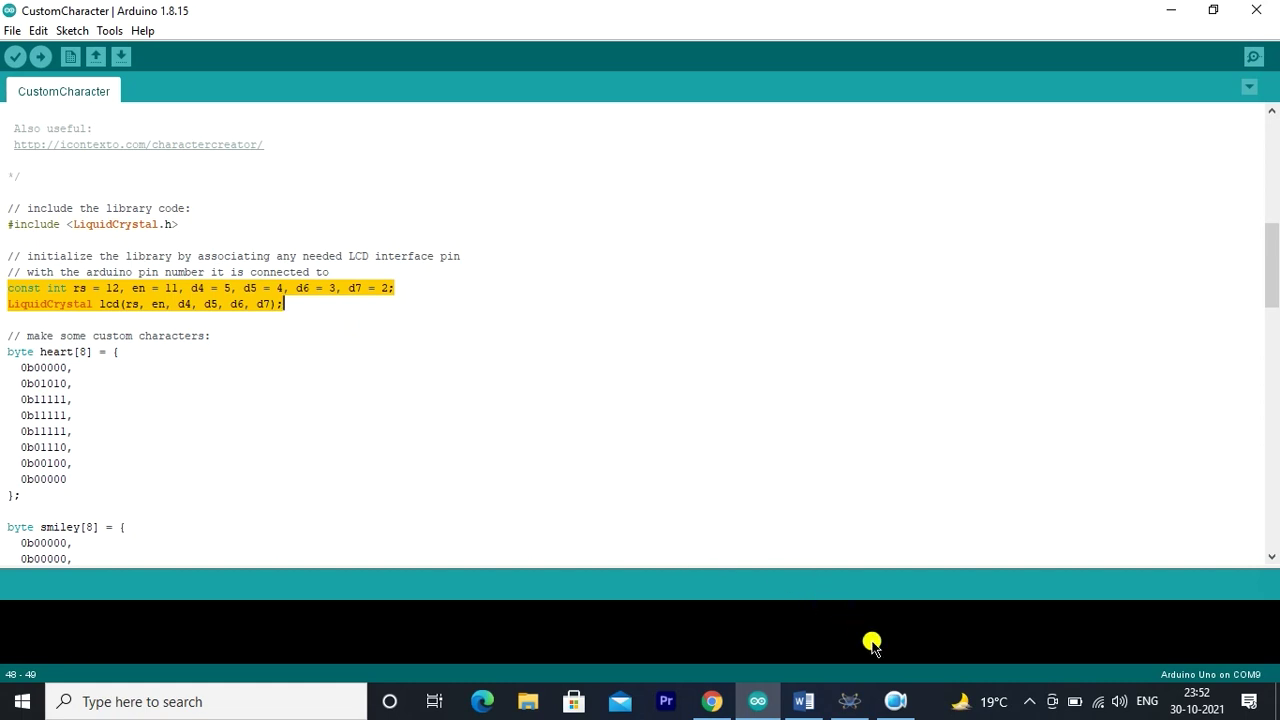
- Switch to Word and write "Now" and "See the connections carefully." on two separate lines at the end of the document
{"action": "left_click", "coordinate": [806, 700]}
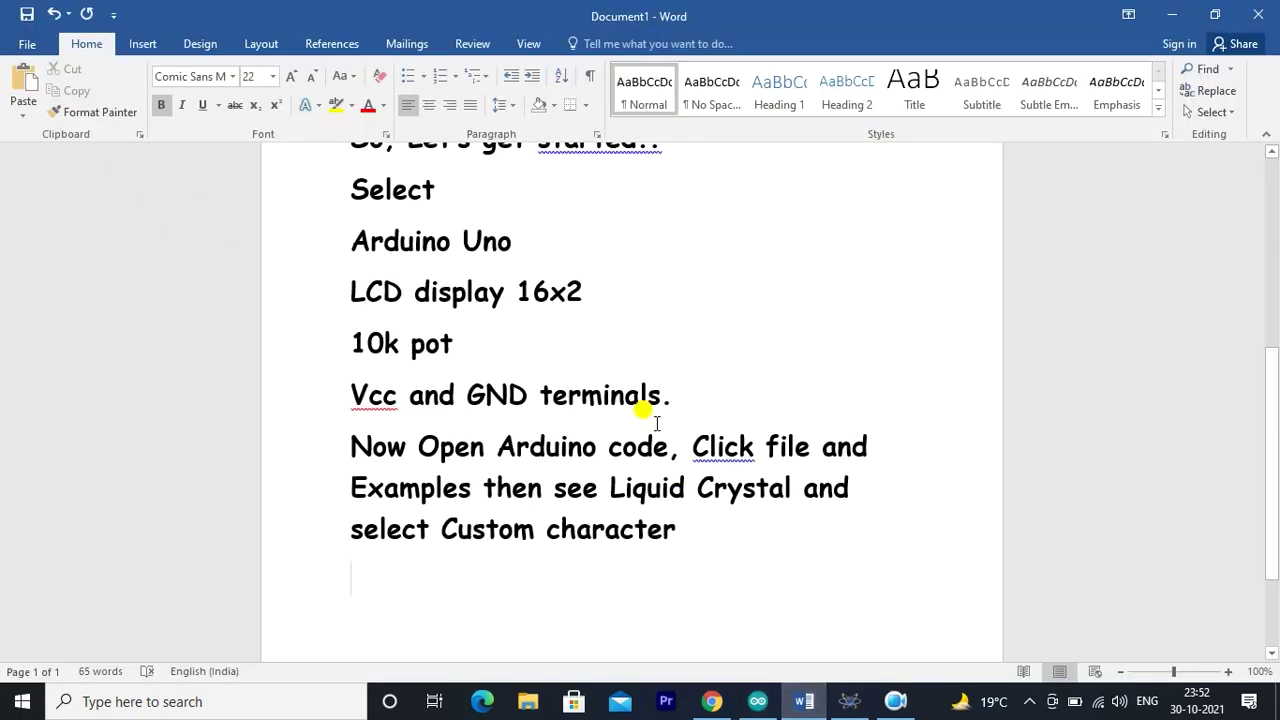
{"action": "type", "text": "Now"}
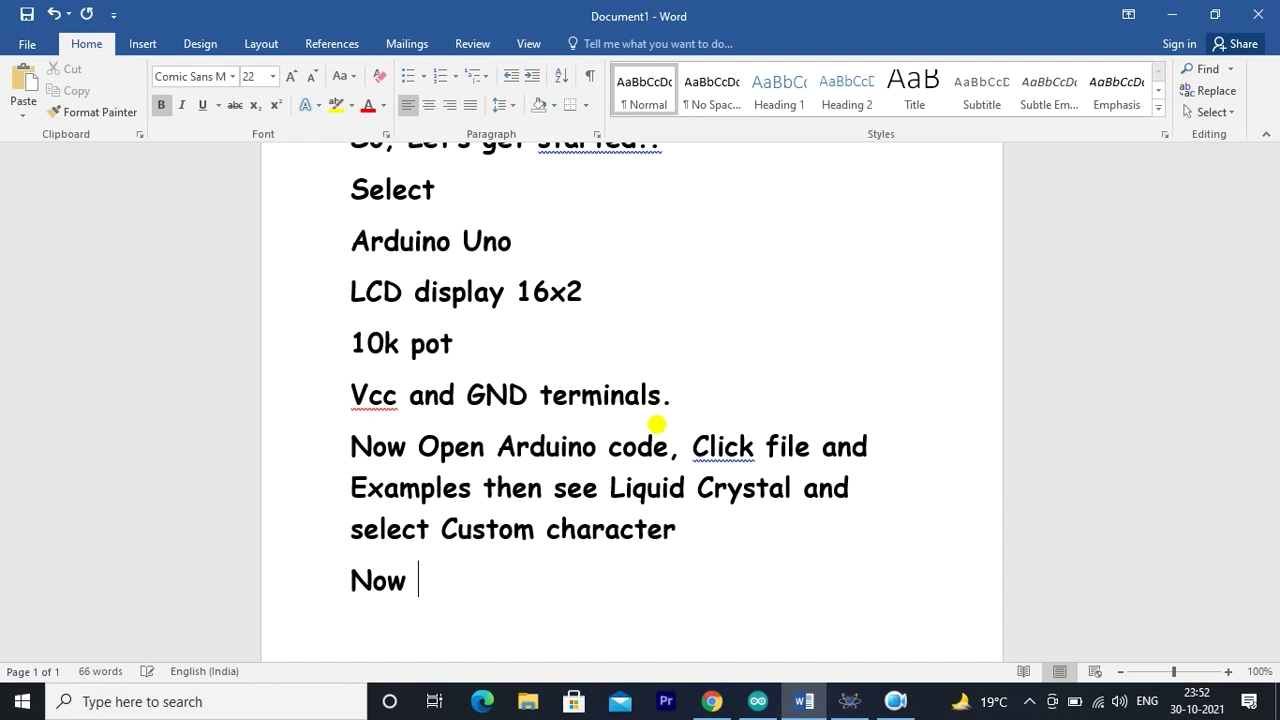
{"action": "type", "text": "see the con"}
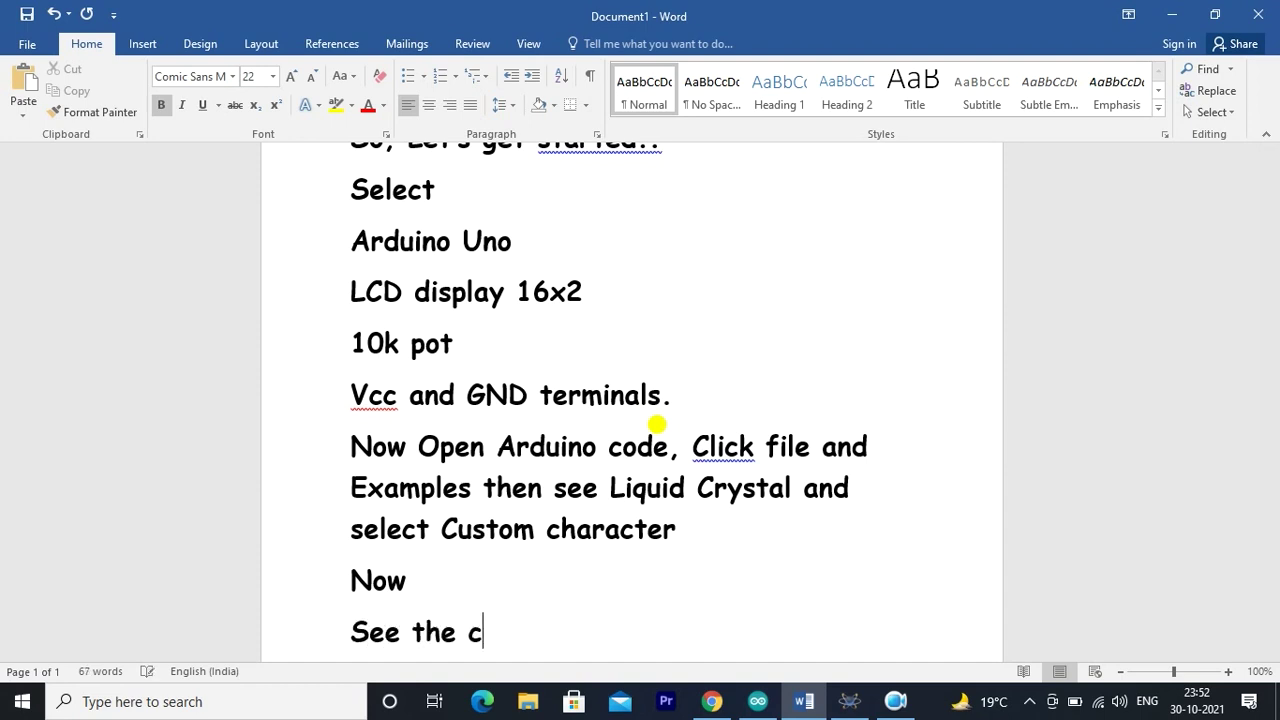
{"action": "type", "text": "nection"}
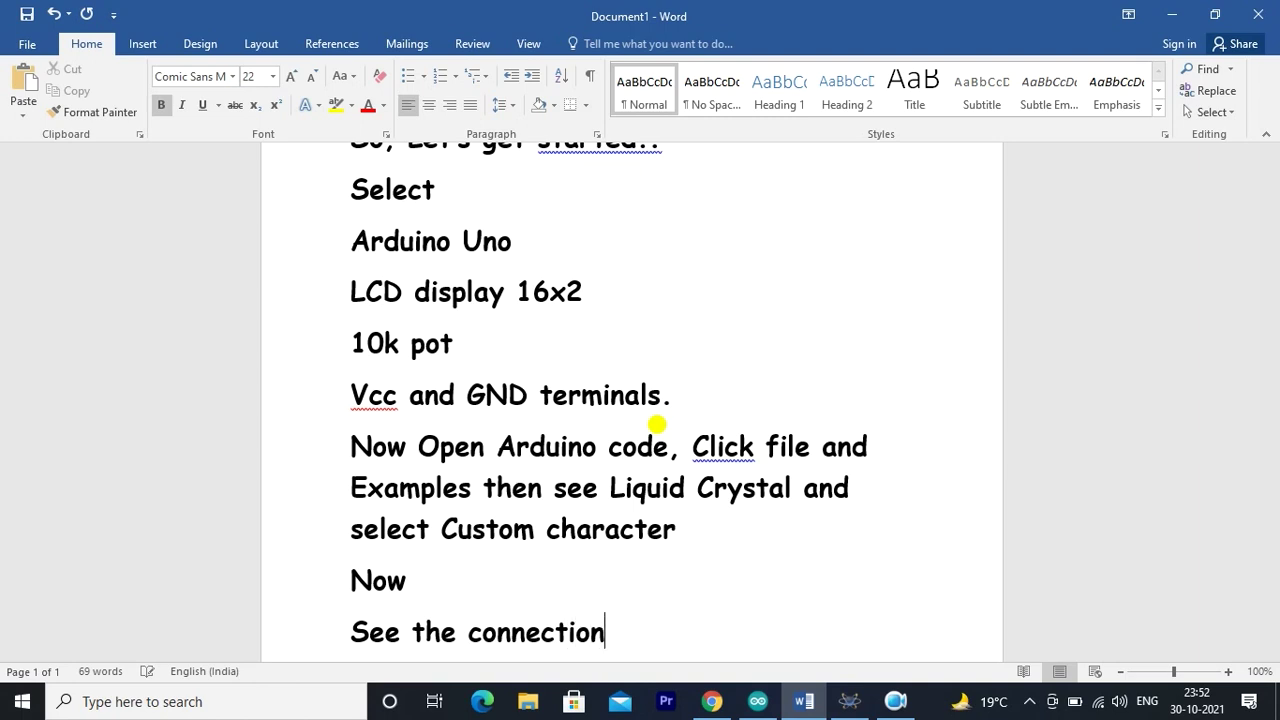
{"action": "type", "text": "s carefully."}
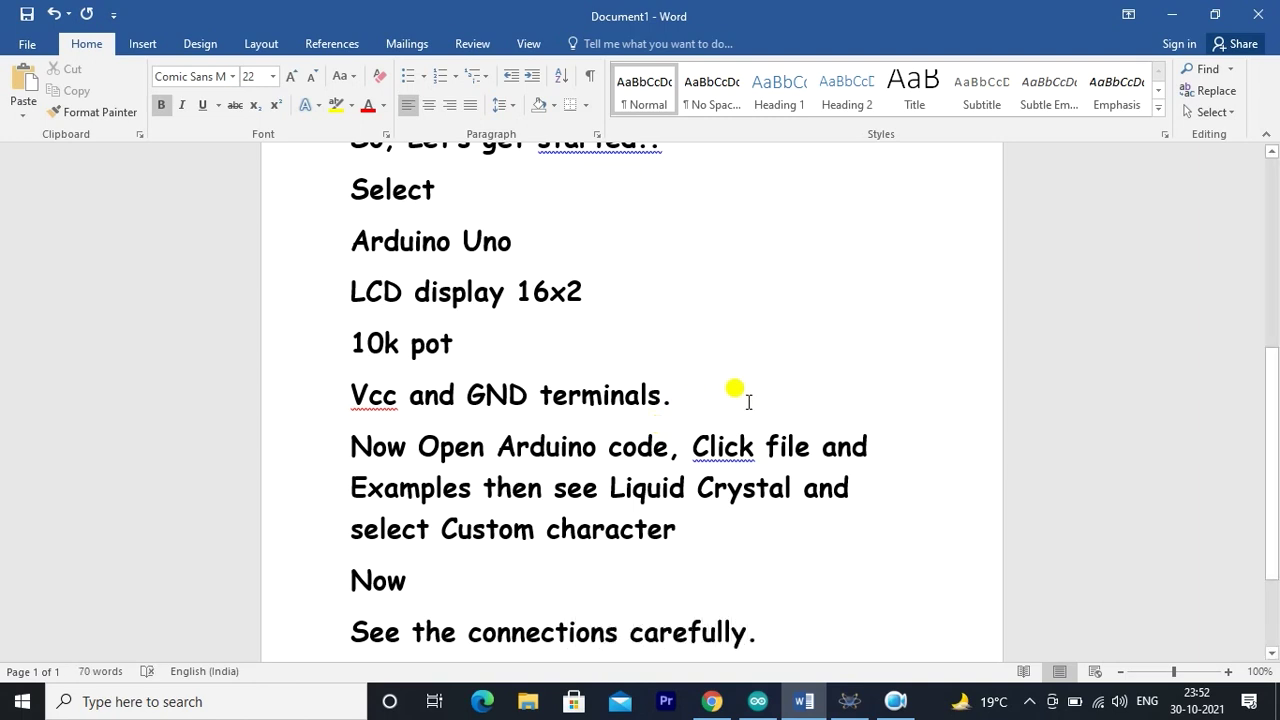
{"action": "scroll", "coordinate": [740, 392], "scroll_direction": "down", "scroll_amount": 3}
- Switch to Proteus and place a POWER terminal left of the LCD and a GROUND terminal left of the potentiometer
{"action": "left_click", "coordinate": [852, 701]}
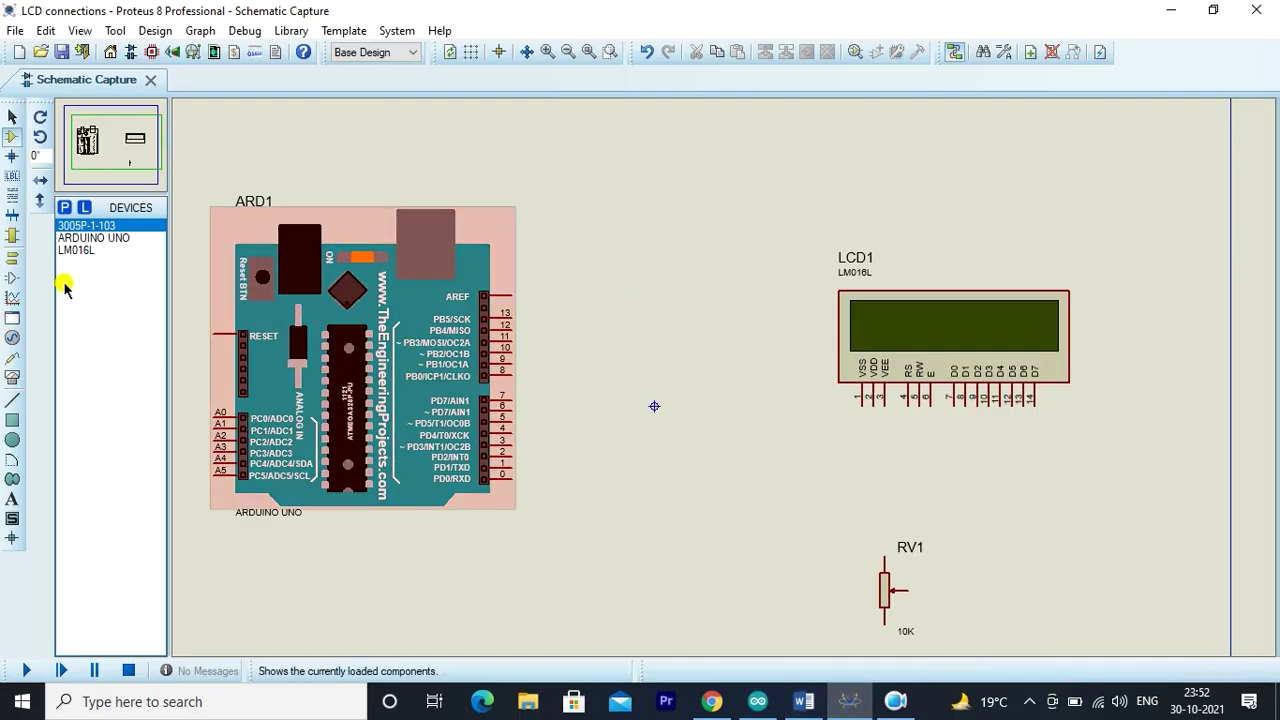
{"action": "left_click", "coordinate": [11, 259]}
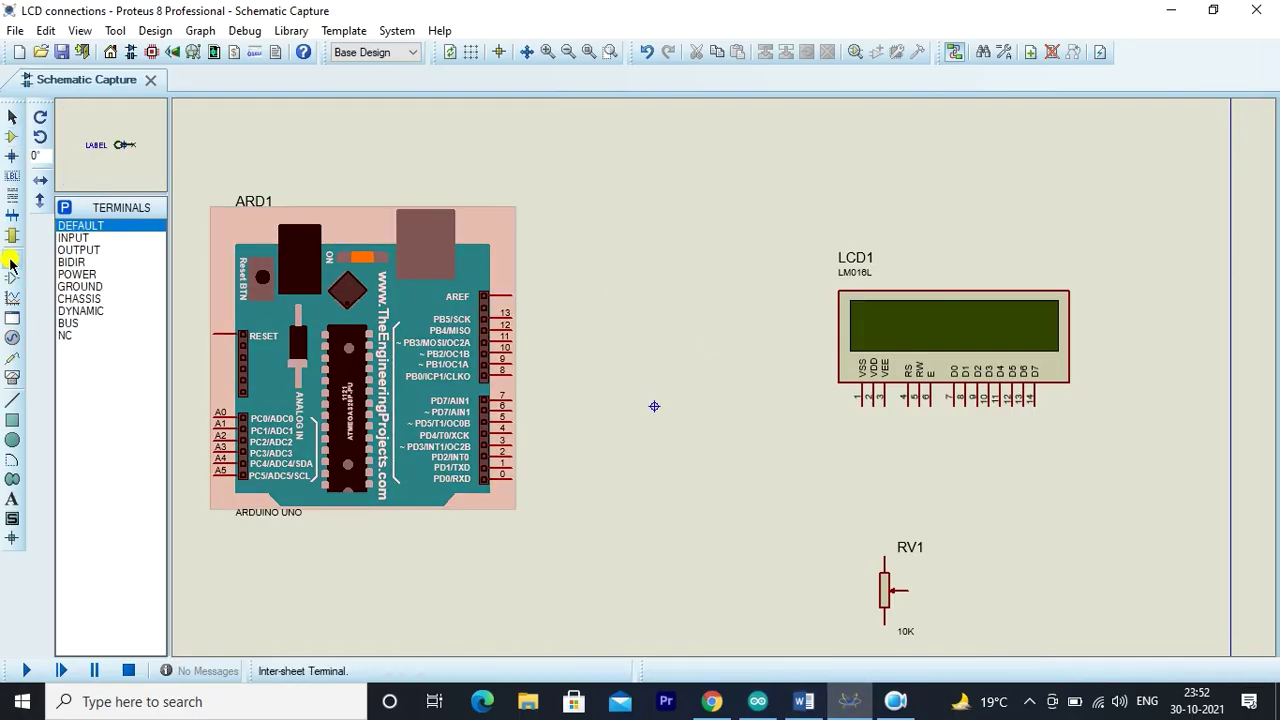
{"action": "left_click", "coordinate": [76, 274]}
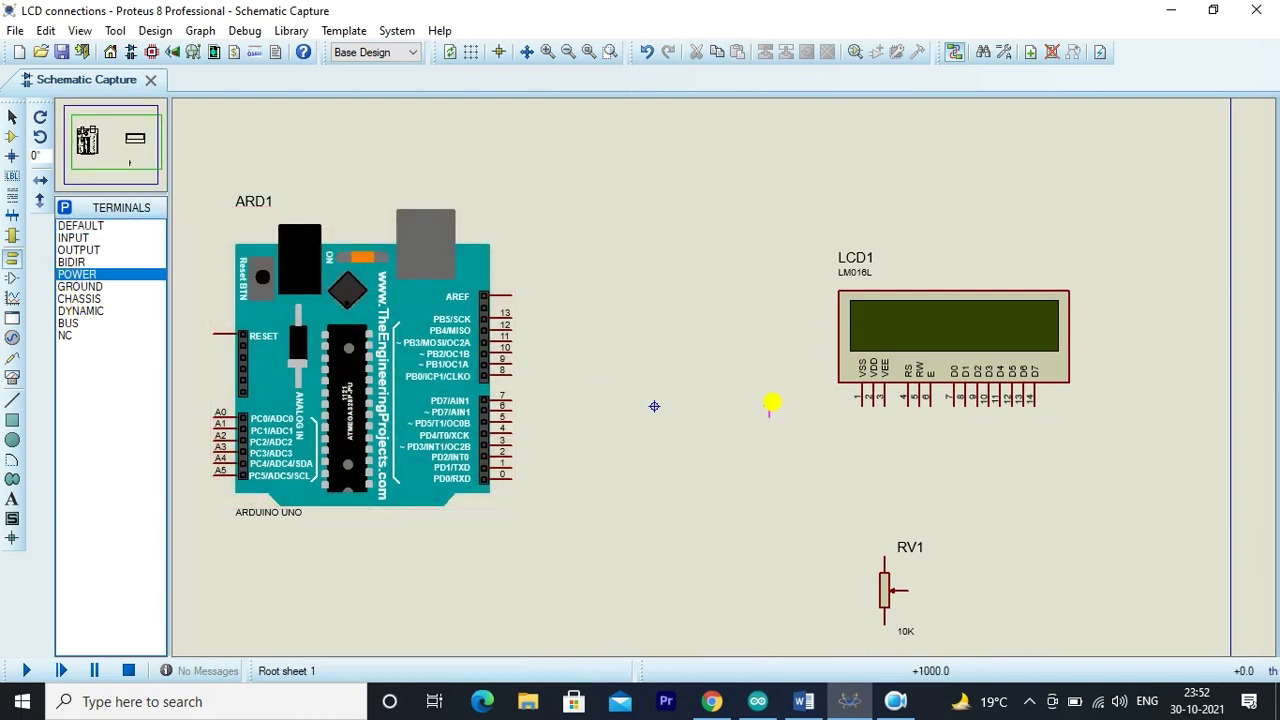
{"action": "left_click", "coordinate": [781, 383]}
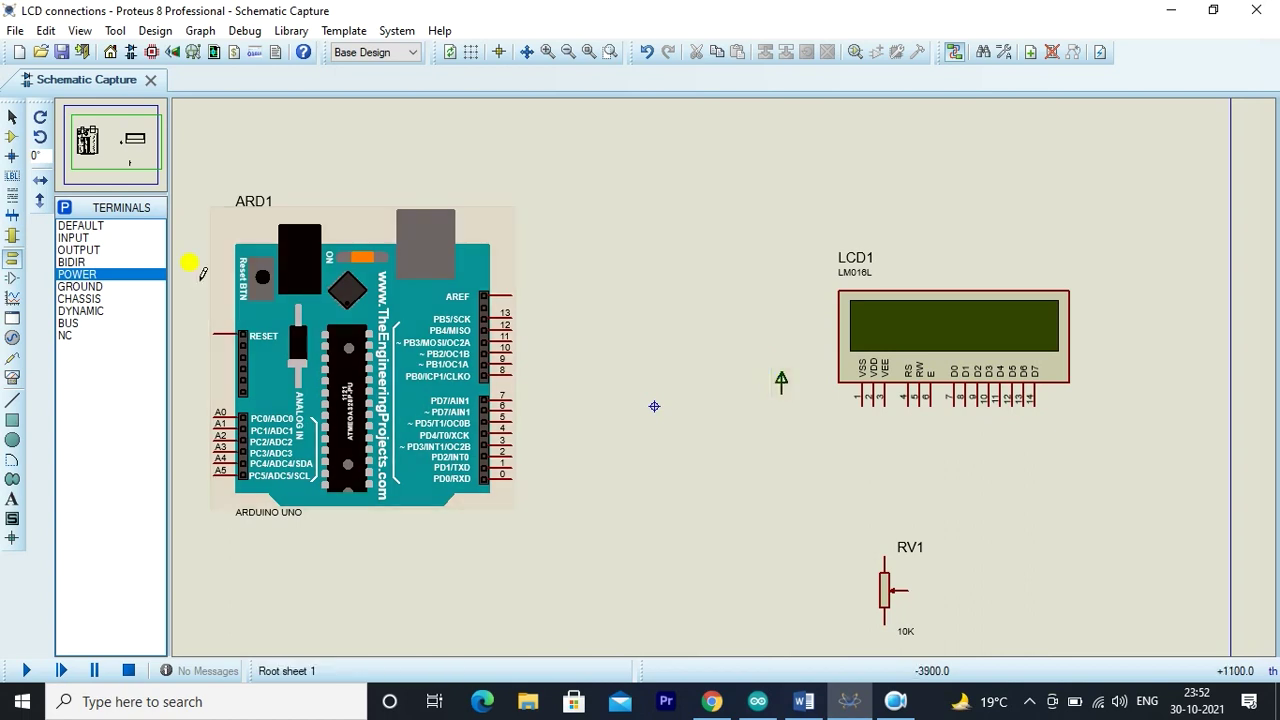
{"action": "left_click", "coordinate": [84, 286]}
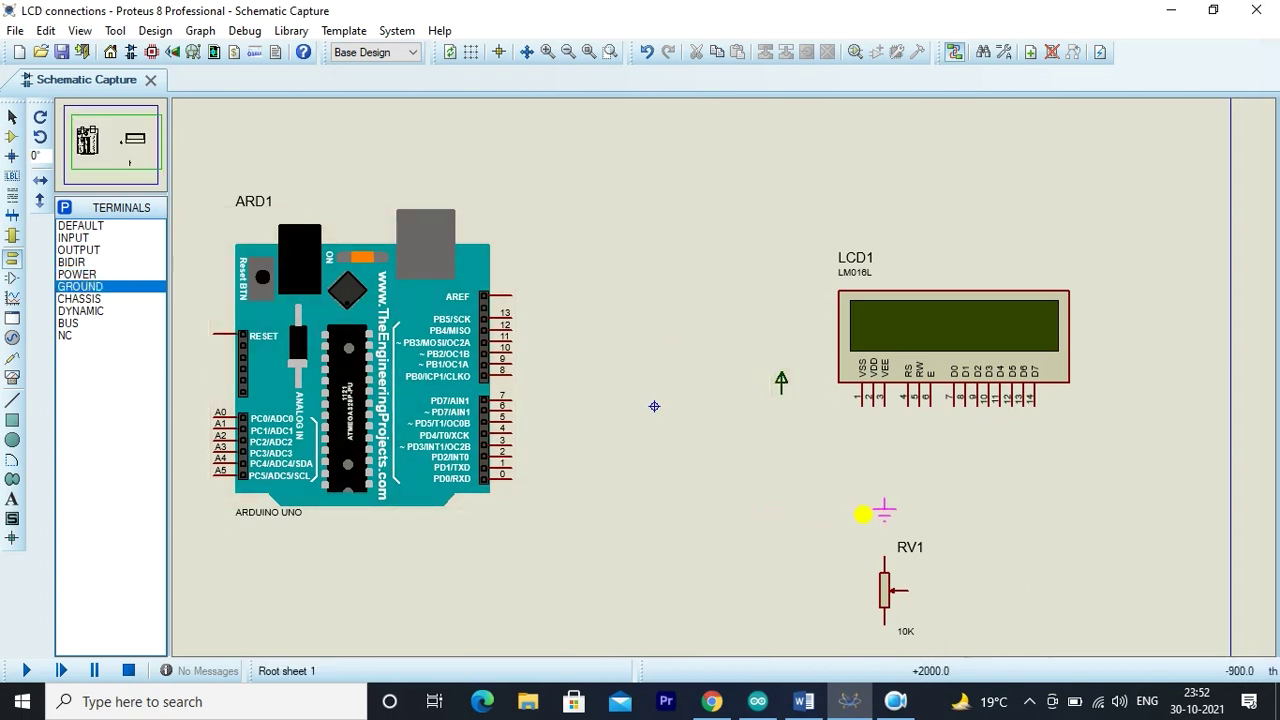
{"action": "left_click", "coordinate": [815, 535]}
- Wire the LCD's VSS pin to the ground terminal and its VDD pin to the power terminal
{"action": "left_click", "coordinate": [134, 148]}
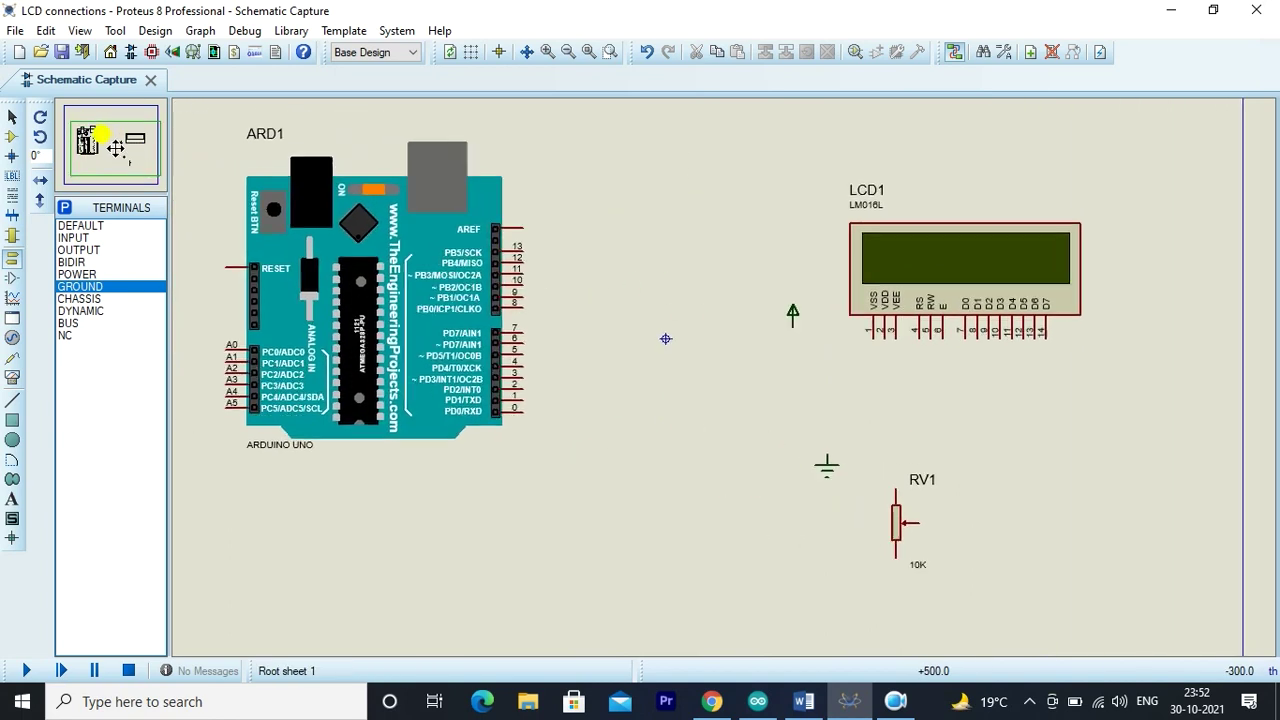
{"action": "left_click", "coordinate": [111, 147]}
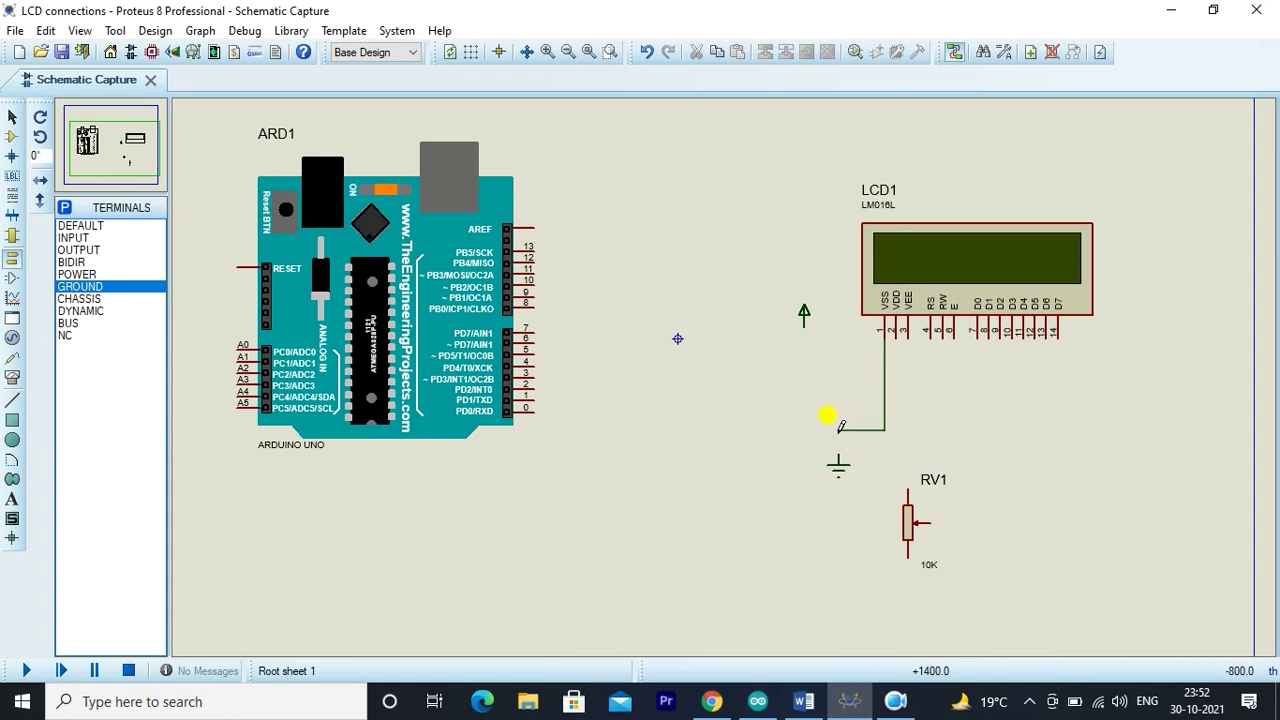
{"action": "left_click", "coordinate": [841, 442]}
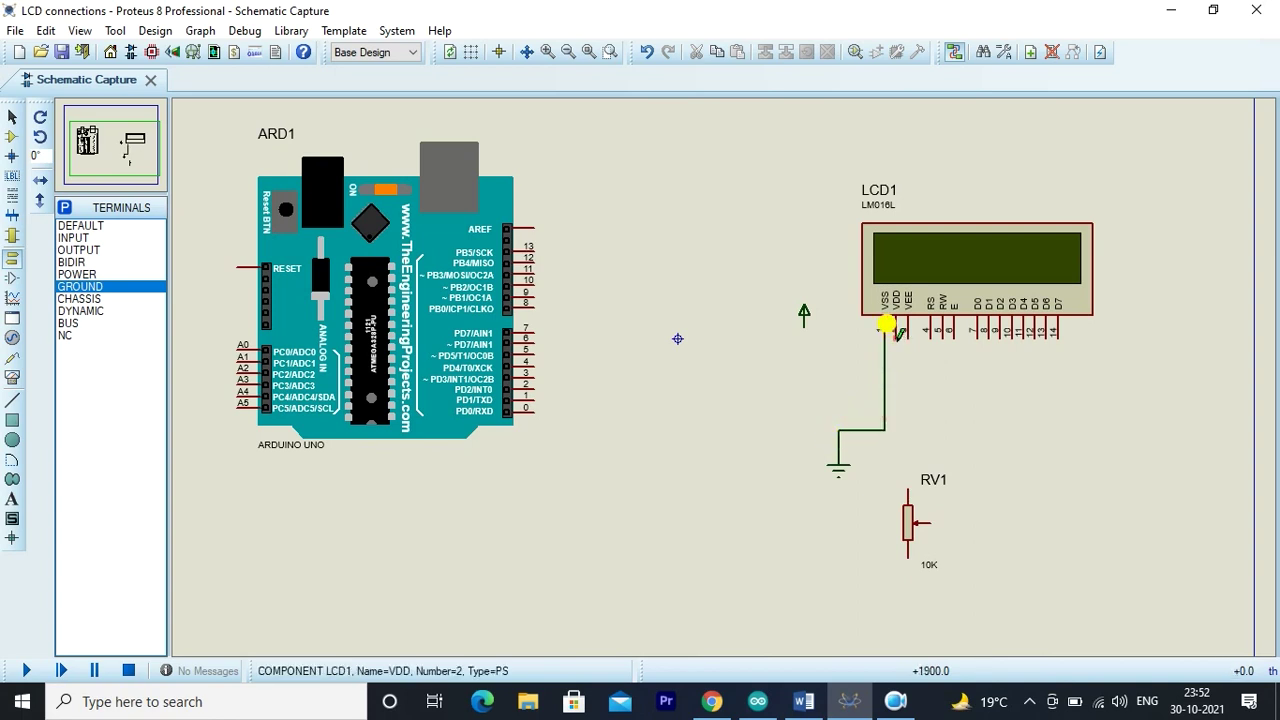
{"action": "left_click", "coordinate": [898, 336]}
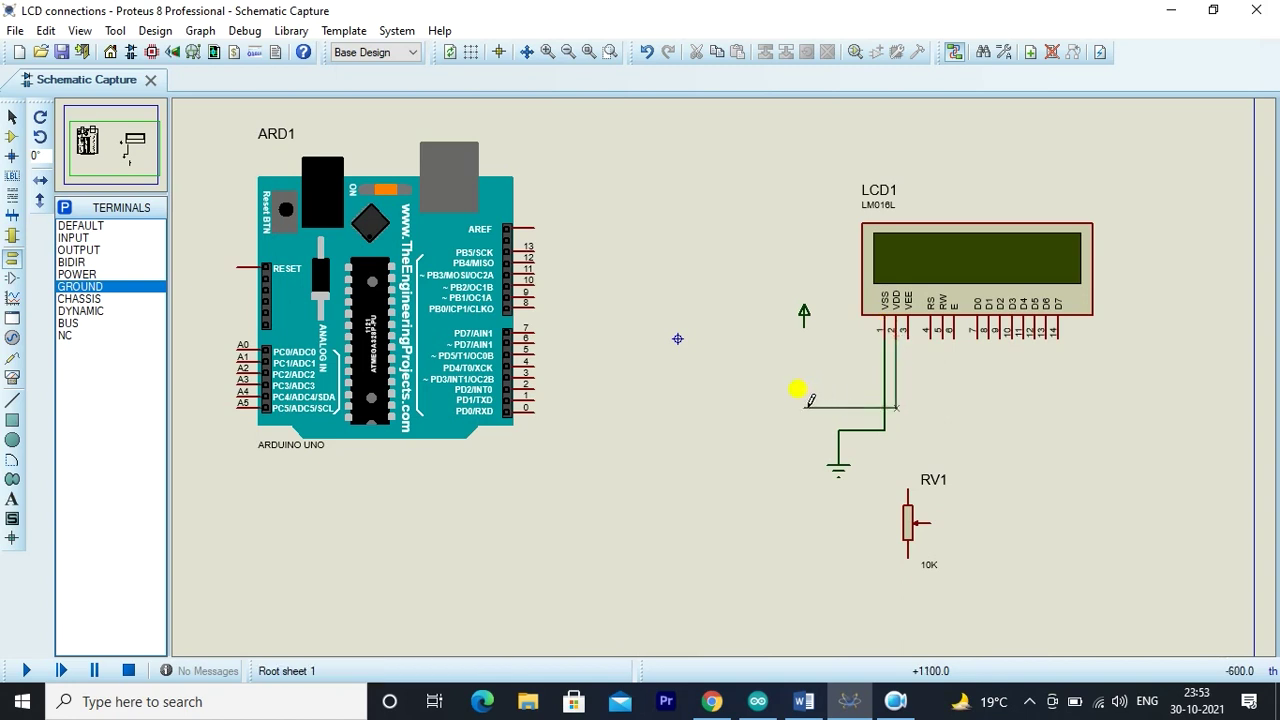
{"action": "left_click", "coordinate": [804, 312]}
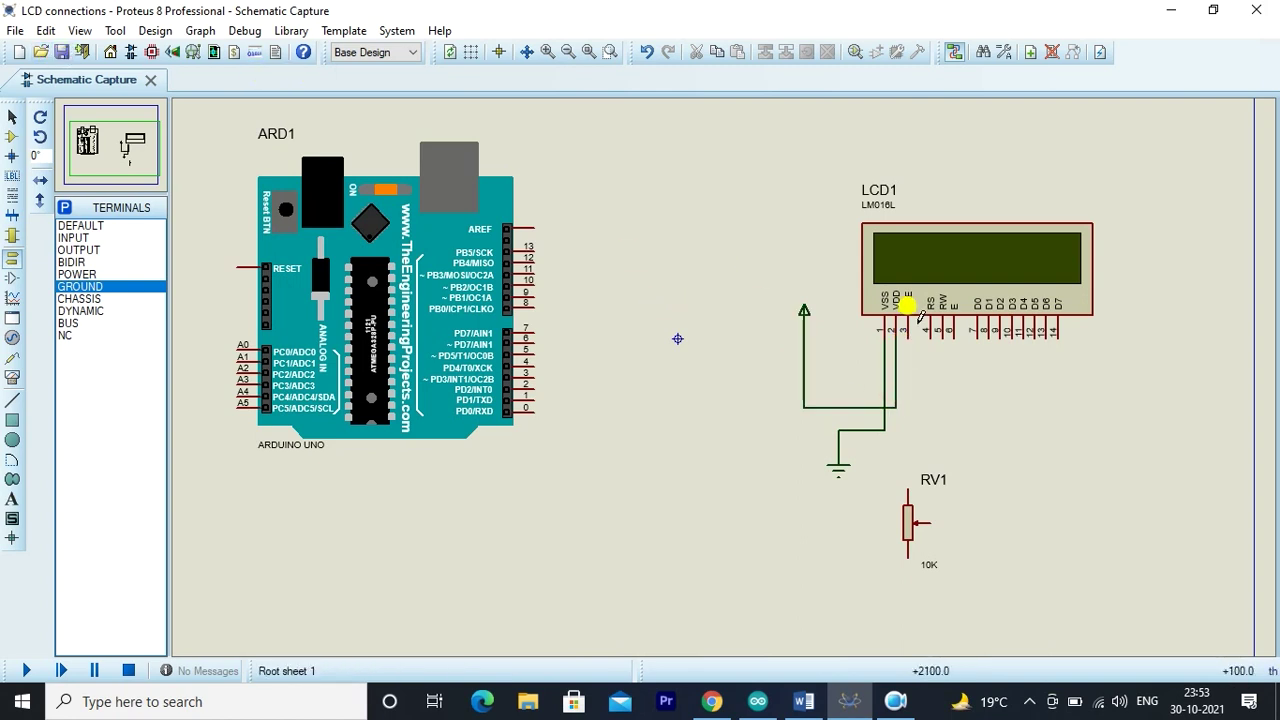
- Wire the LCD's VEE pin to the wiper of potentiometer RV1
{"action": "left_click", "coordinate": [908, 332]}
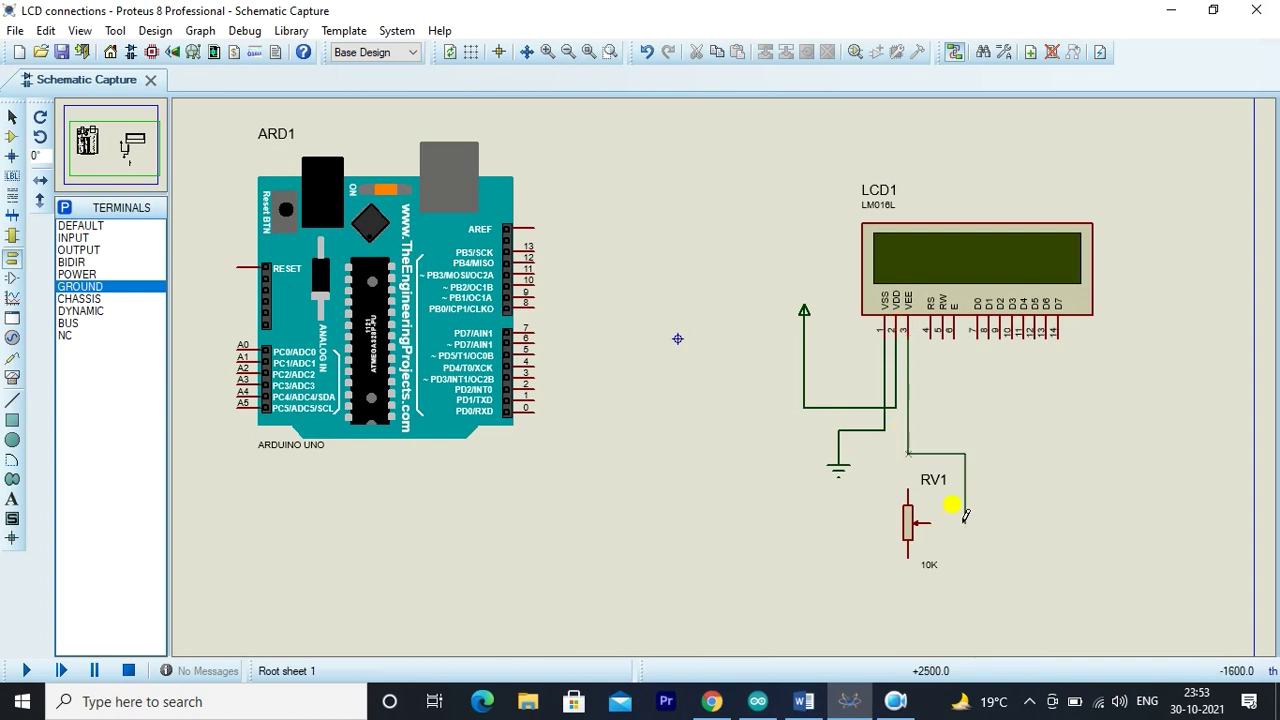
{"action": "left_click", "coordinate": [932, 520]}
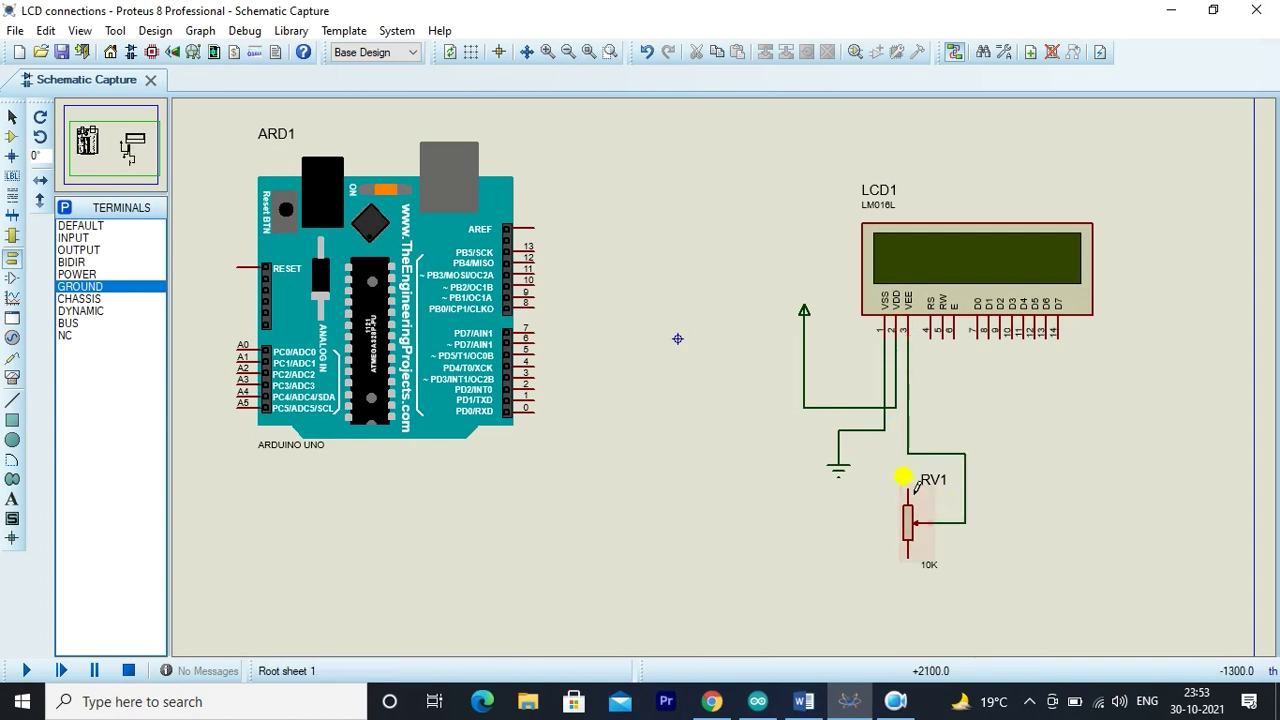
- Wire the upper end of potentiometer RV1 to the VDD power wire and its lower end to the VSS ground wire
{"action": "left_click", "coordinate": [908, 486]}
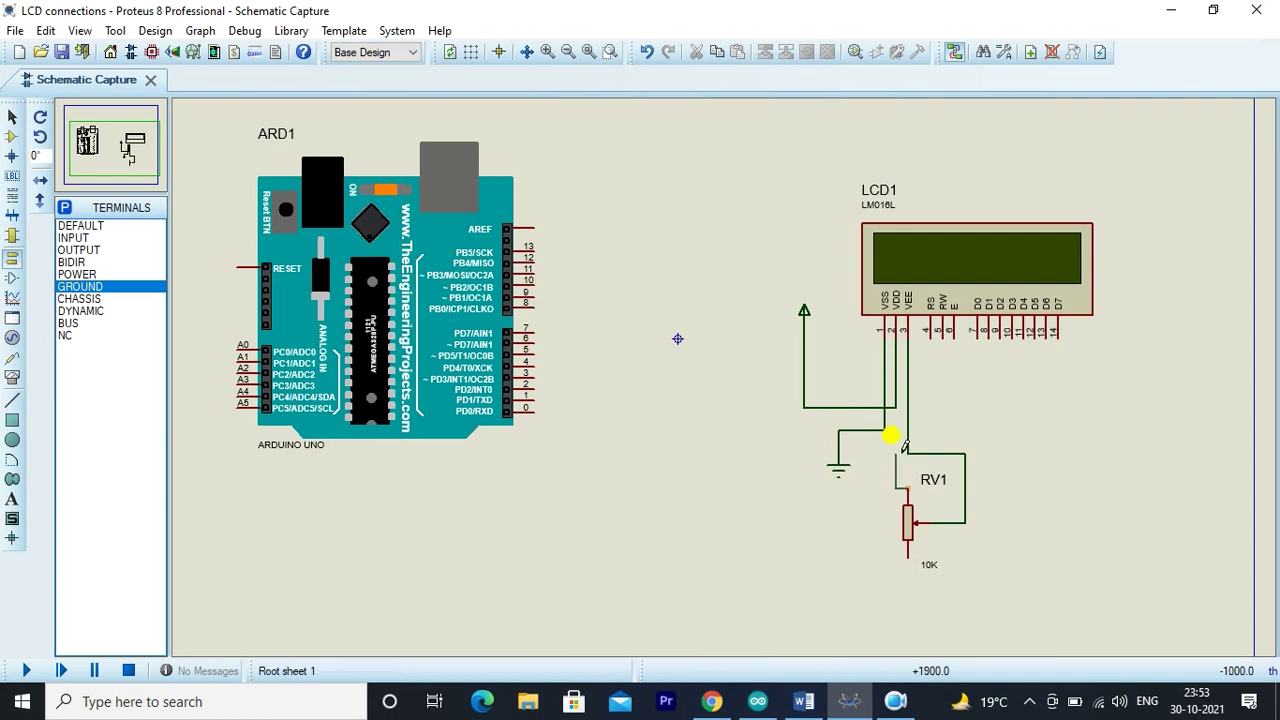
{"action": "left_click", "coordinate": [896, 407]}
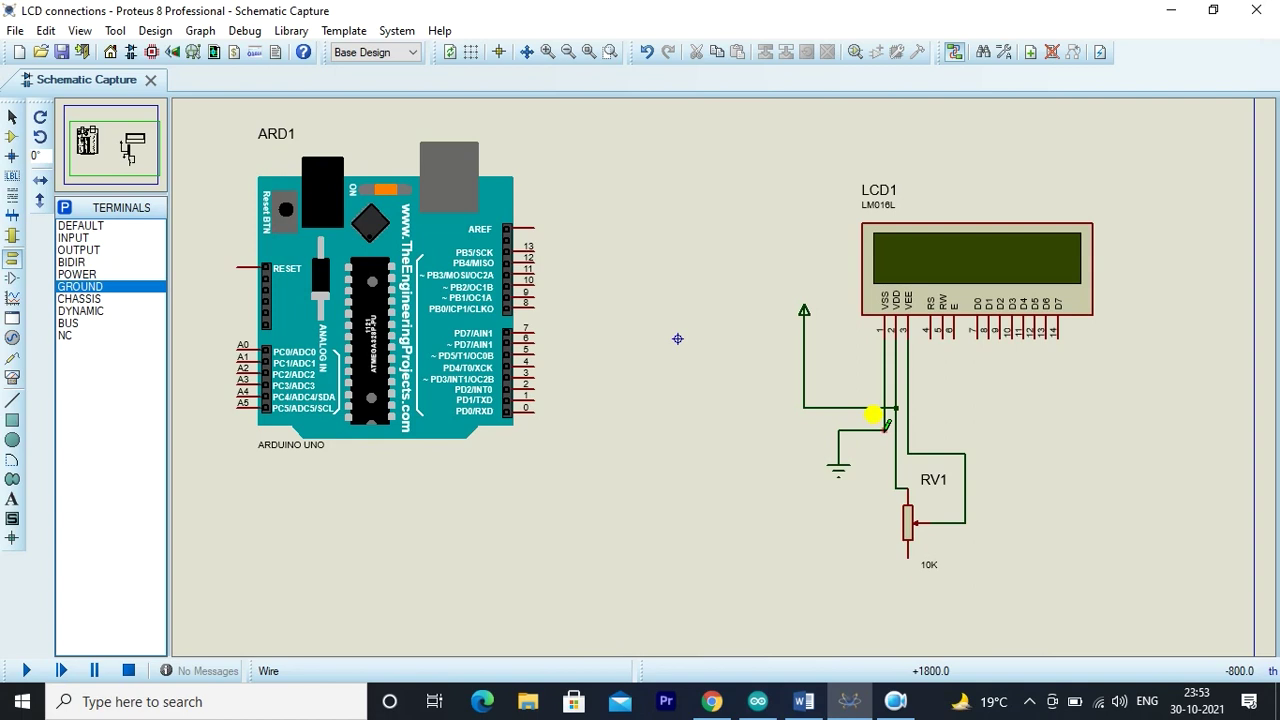
{"action": "left_click", "coordinate": [885, 428]}
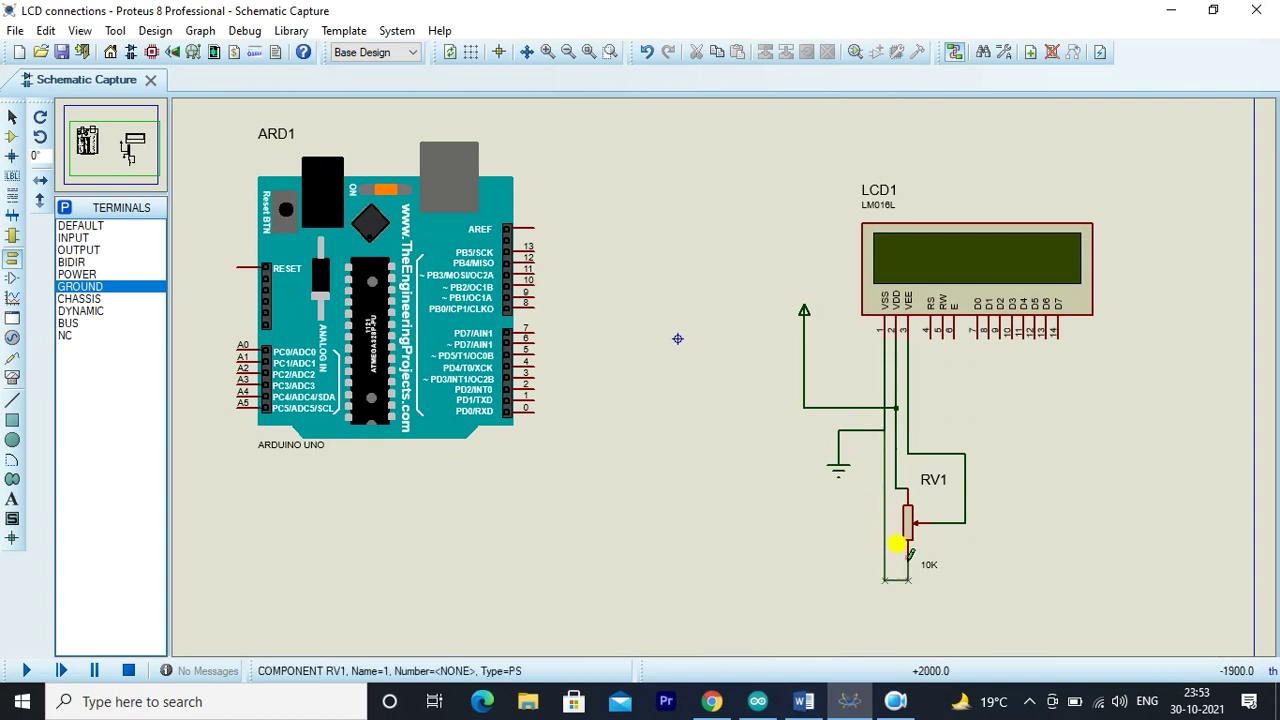
{"action": "left_click", "coordinate": [908, 555]}
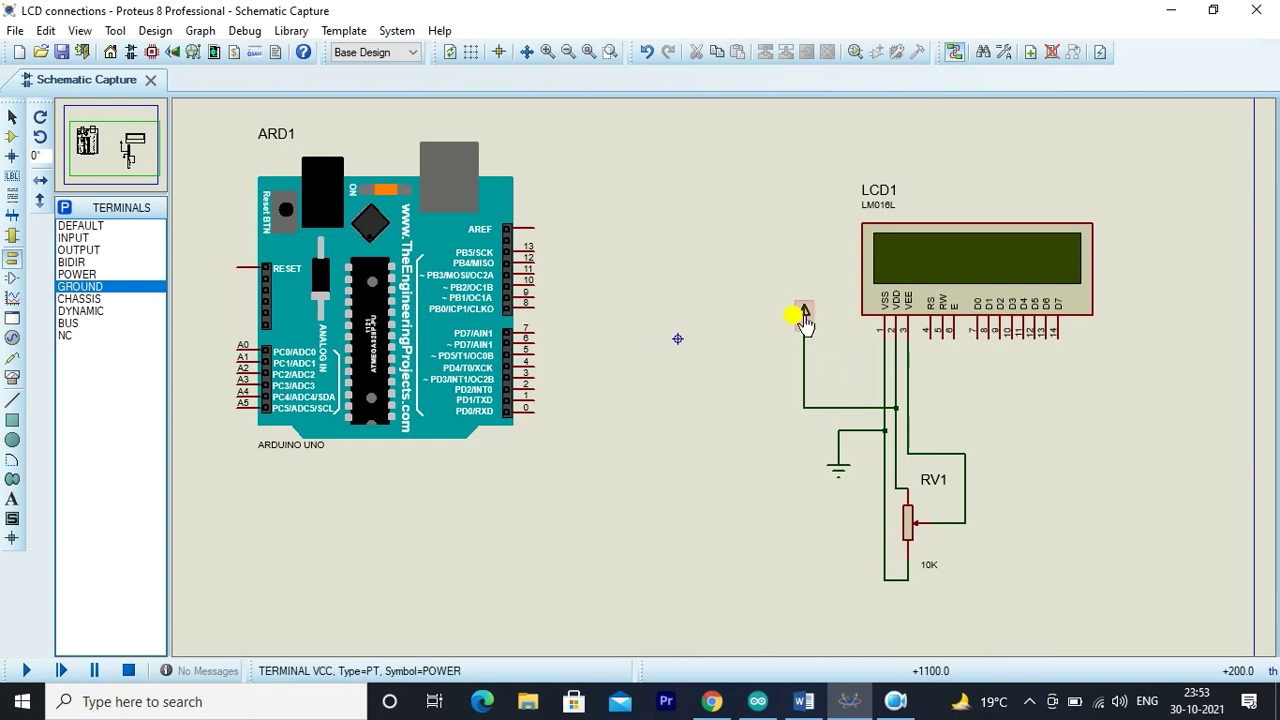
- Label the power terminal +5v and wire the LCD's RW pin to the VSS ground wire
{"action": "double_click", "coordinate": [805, 318]}
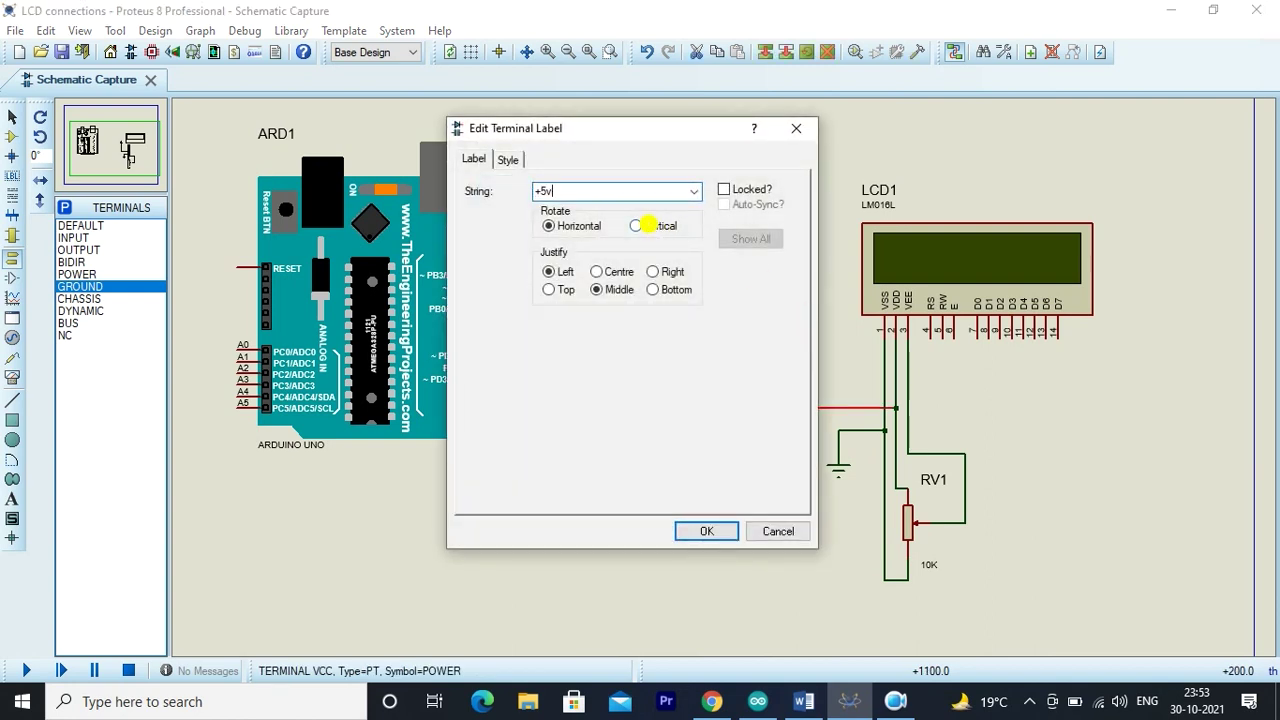
{"action": "key", "text": "Return"}
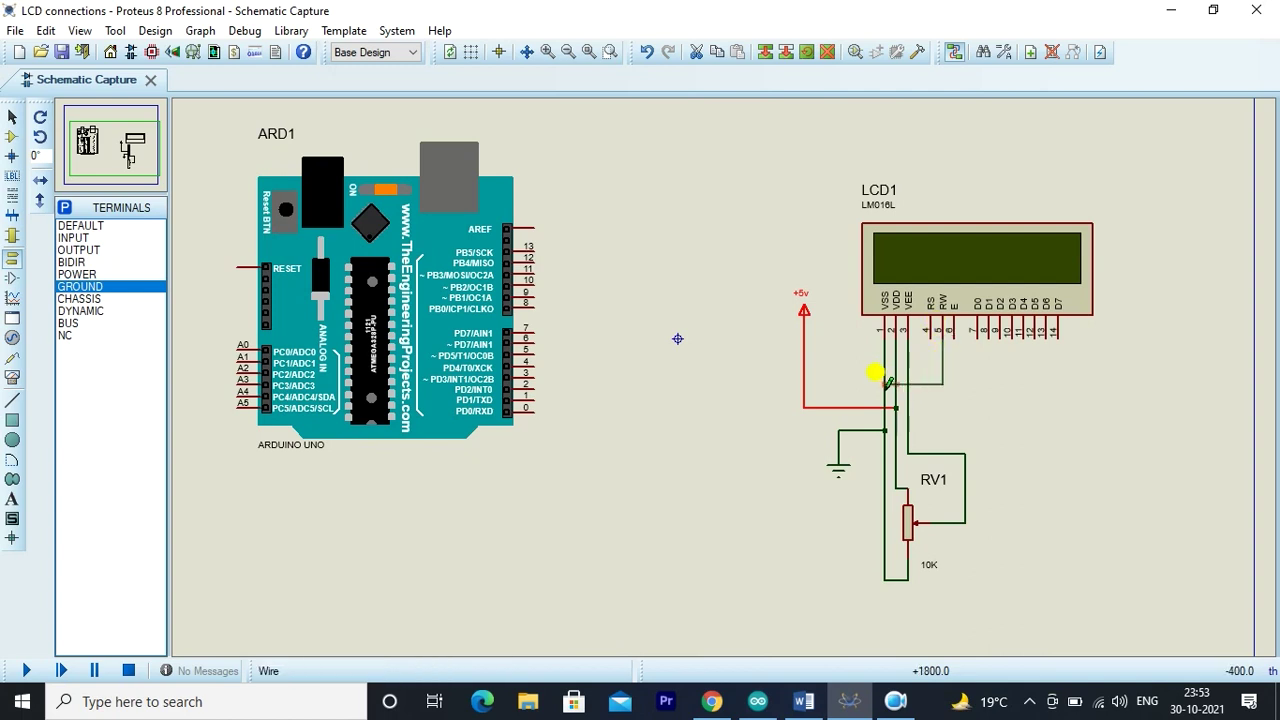
{"action": "left_click", "coordinate": [885, 383]}
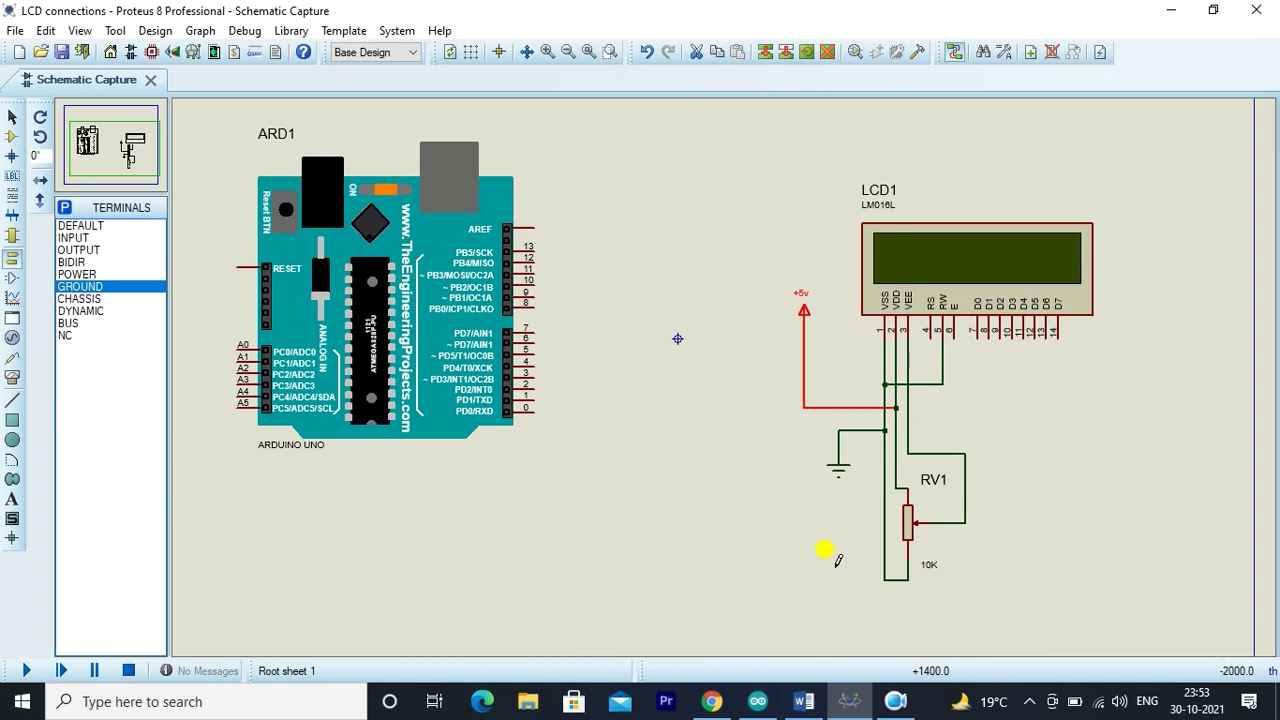
- Highlight the rs = 12 assignment in the Arduino IDE sketch, and in Proteus wire the LCD's RS pin to Arduino pin 12
{"action": "left_click", "coordinate": [758, 701]}
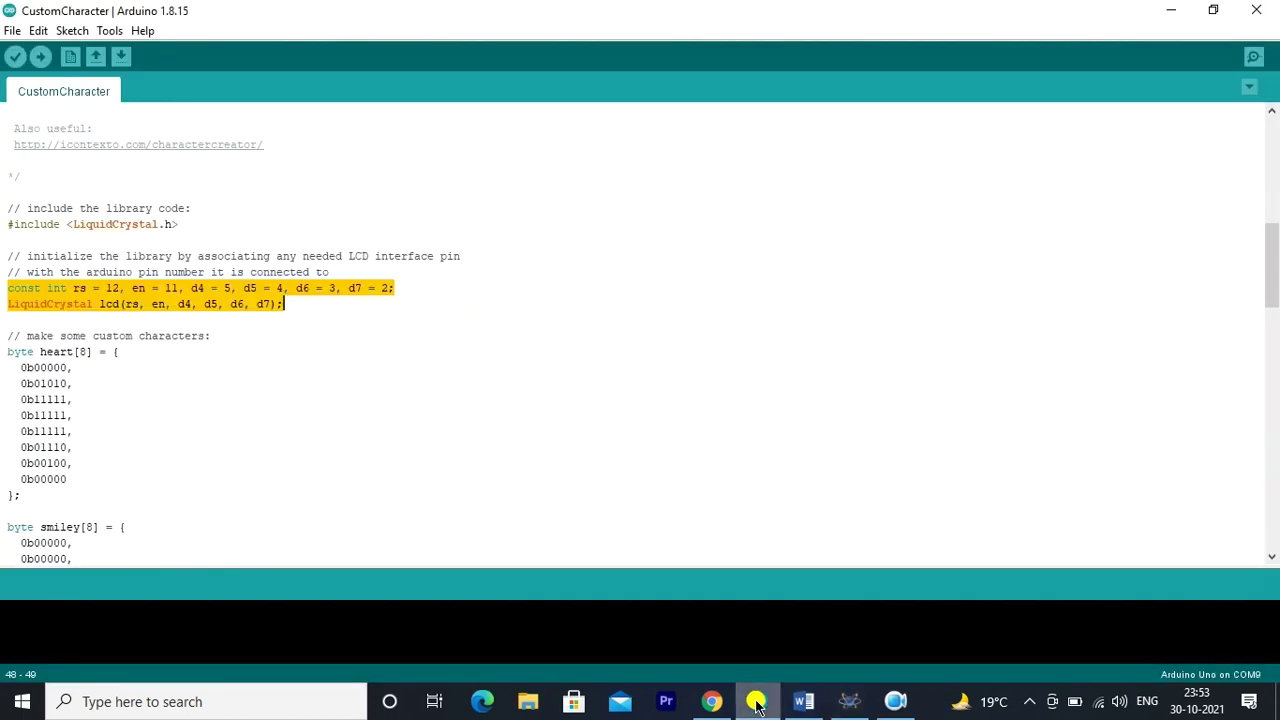
{"action": "left_click", "coordinate": [256, 331]}
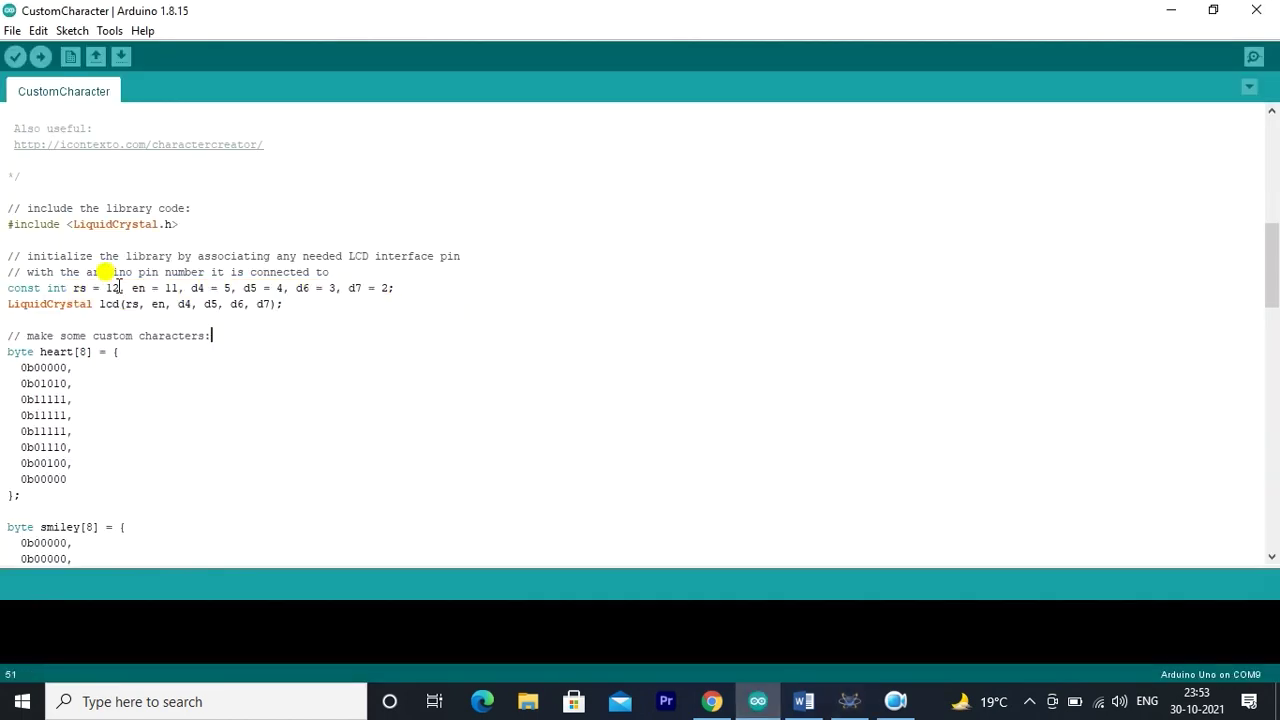
{"action": "left_click_drag", "start_coordinate": [118, 288], "coordinate": [78, 288]}
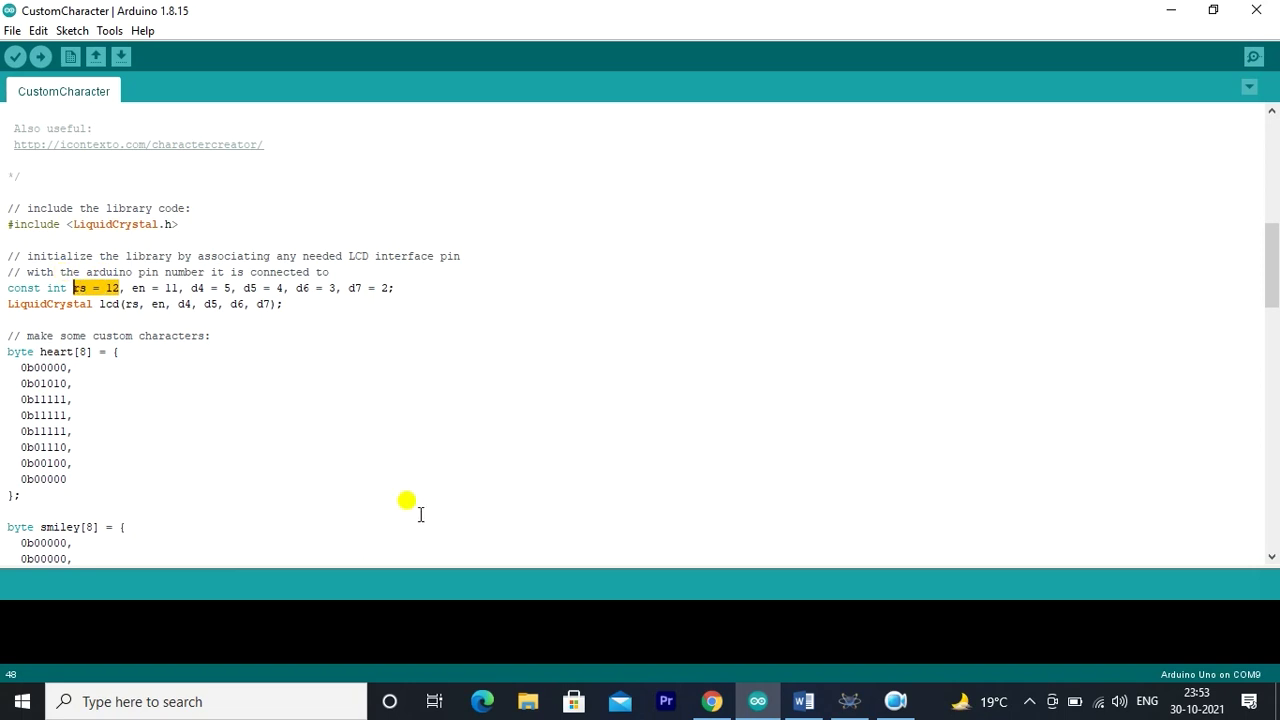
{"action": "left_click", "coordinate": [850, 700]}
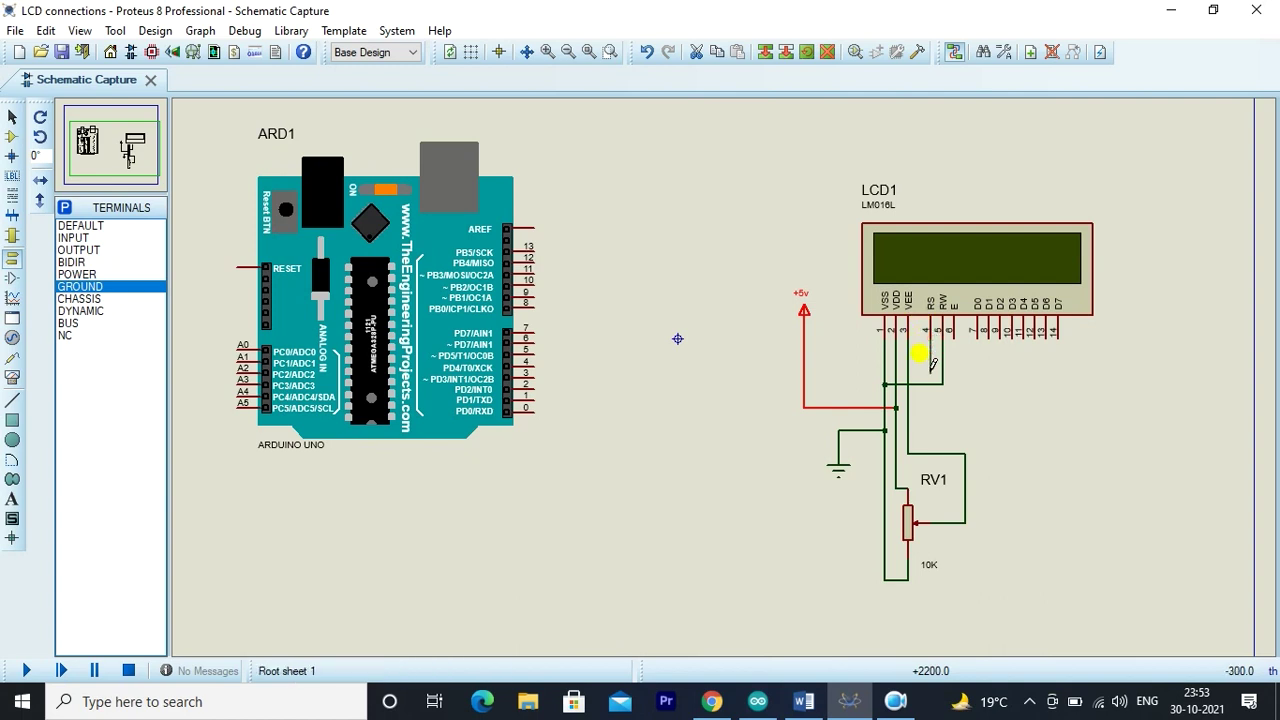
{"action": "left_click", "coordinate": [930, 418]}
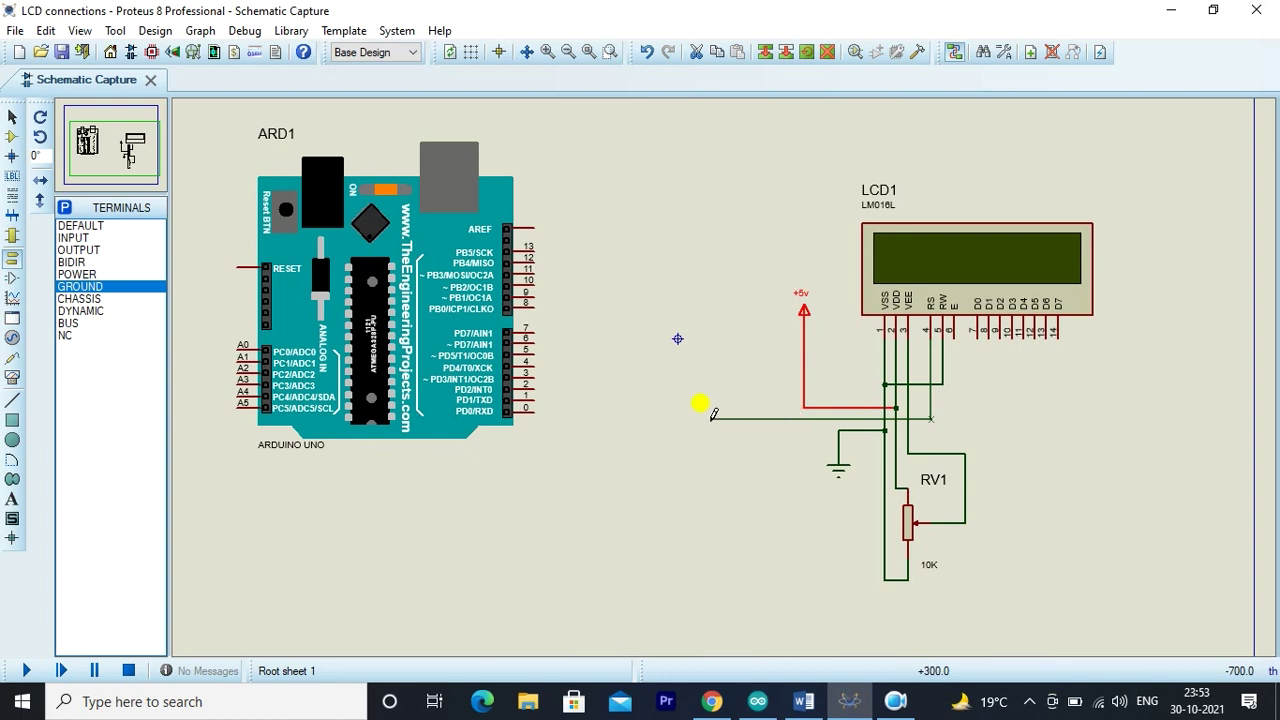
{"action": "left_click", "coordinate": [714, 417]}
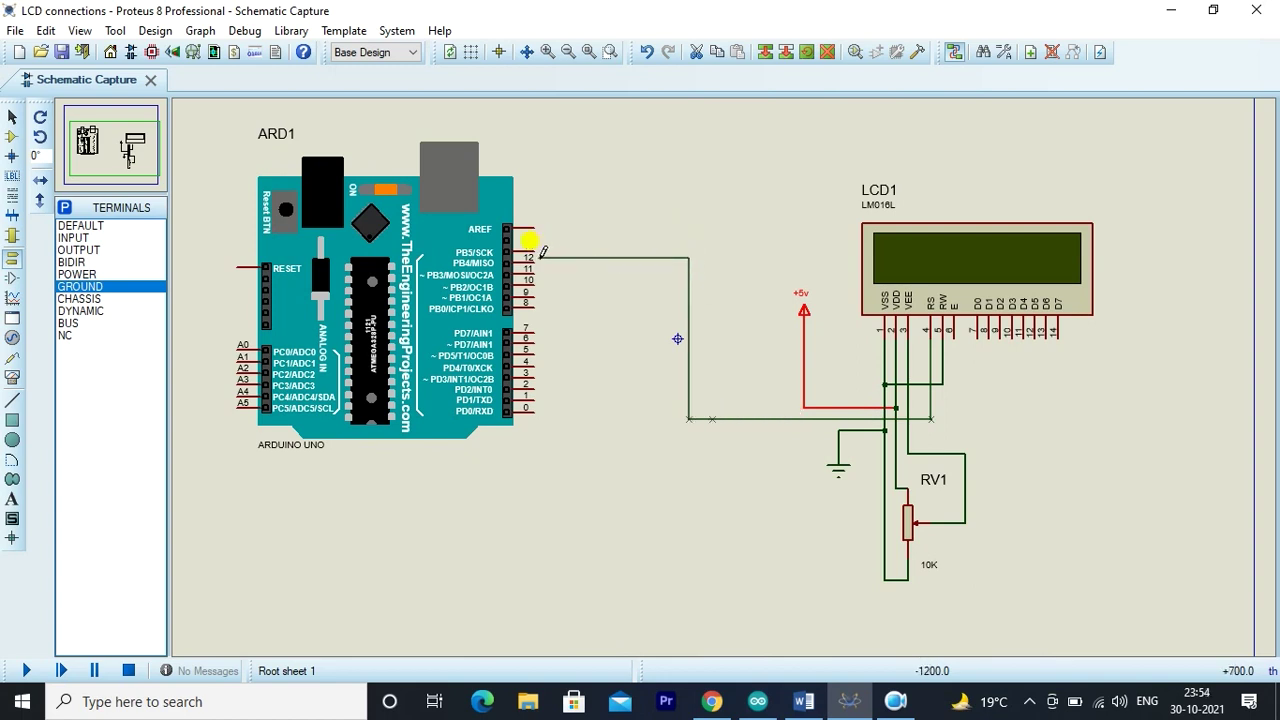
{"action": "left_click", "coordinate": [538, 257]}
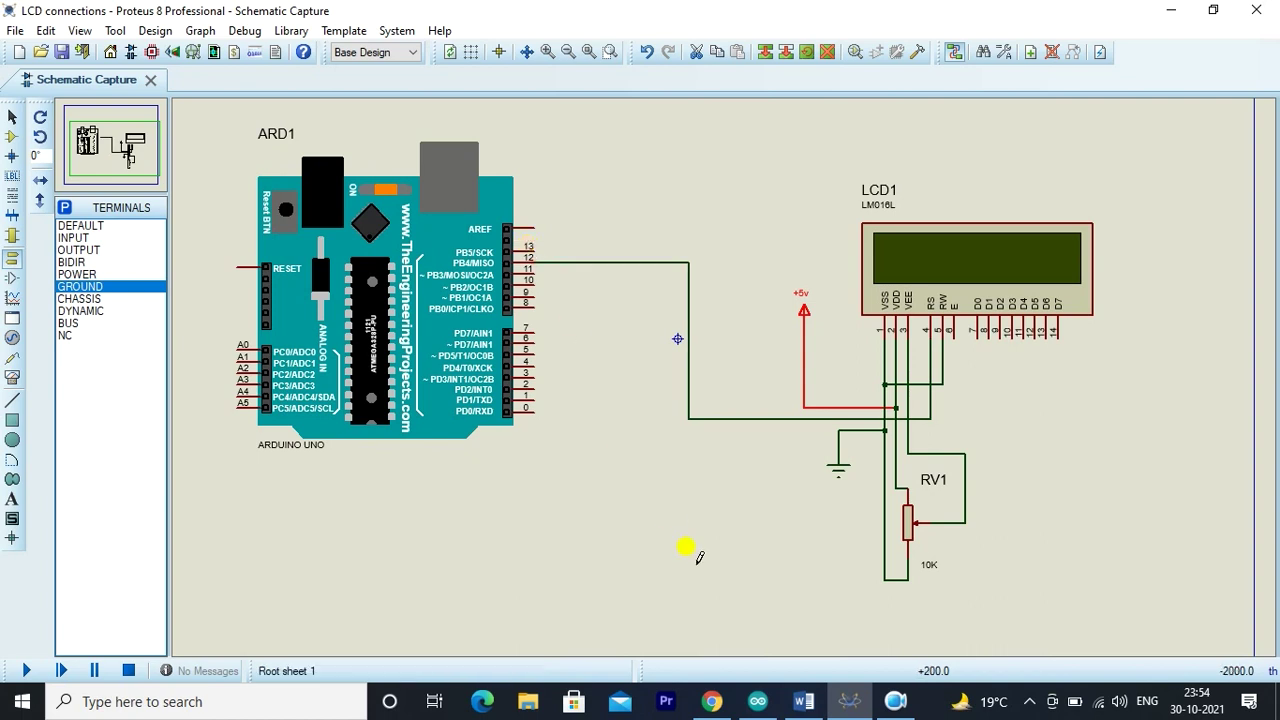
- Highlight en = 11 in the Arduino IDE sketch, wire the LCD's E pin to Arduino pin 11 in Proteus, and save the project
{"action": "left_click", "coordinate": [757, 701]}
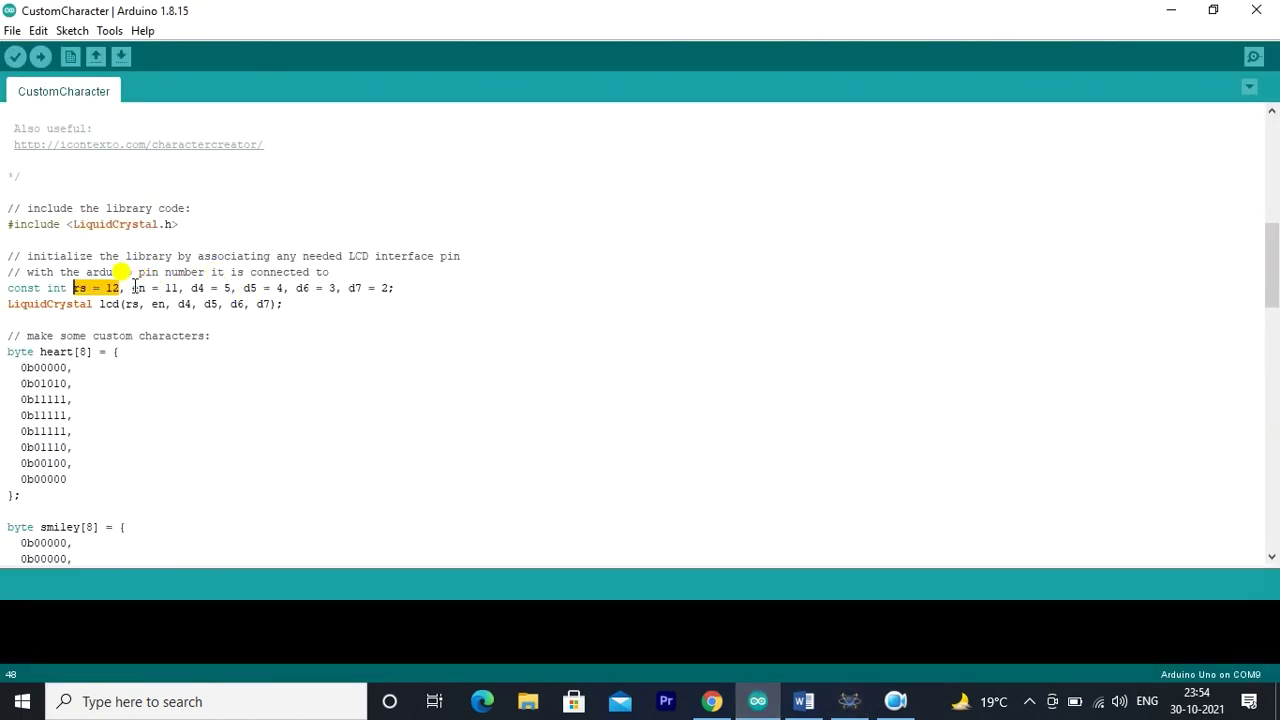
{"action": "left_click_drag", "start_coordinate": [131, 288], "coordinate": [181, 288]}
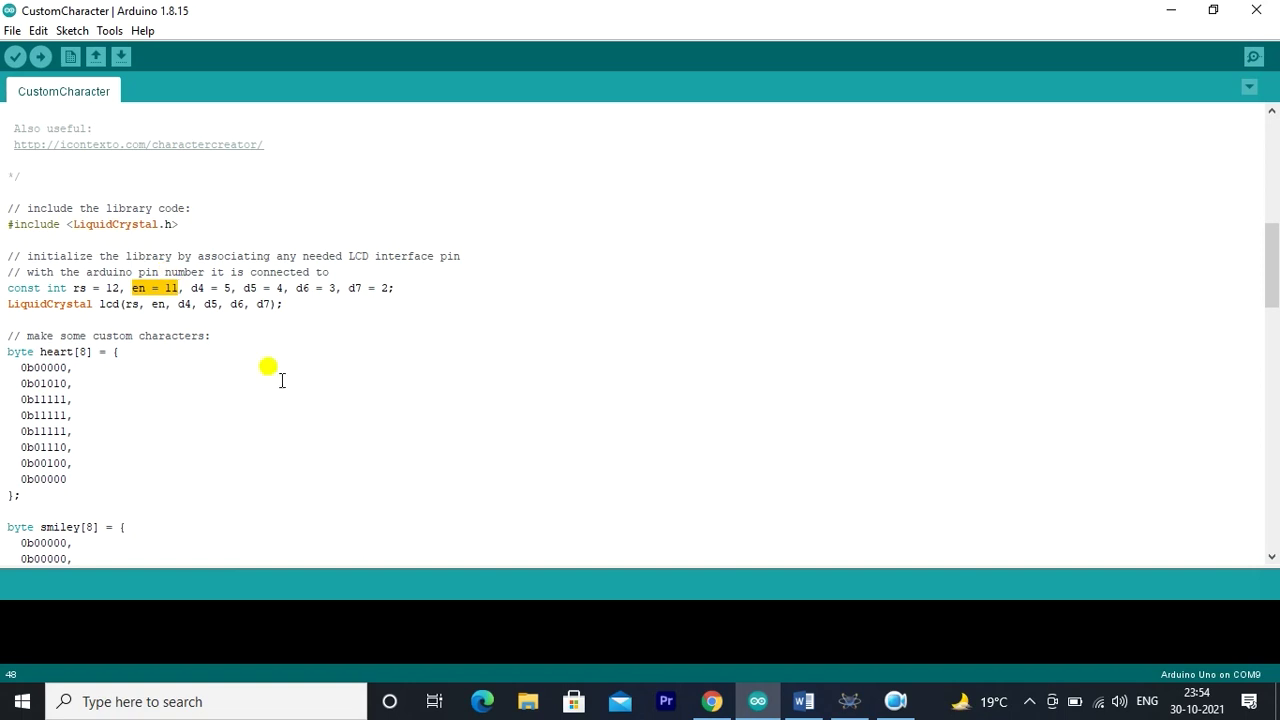
{"action": "left_click", "coordinate": [852, 702]}
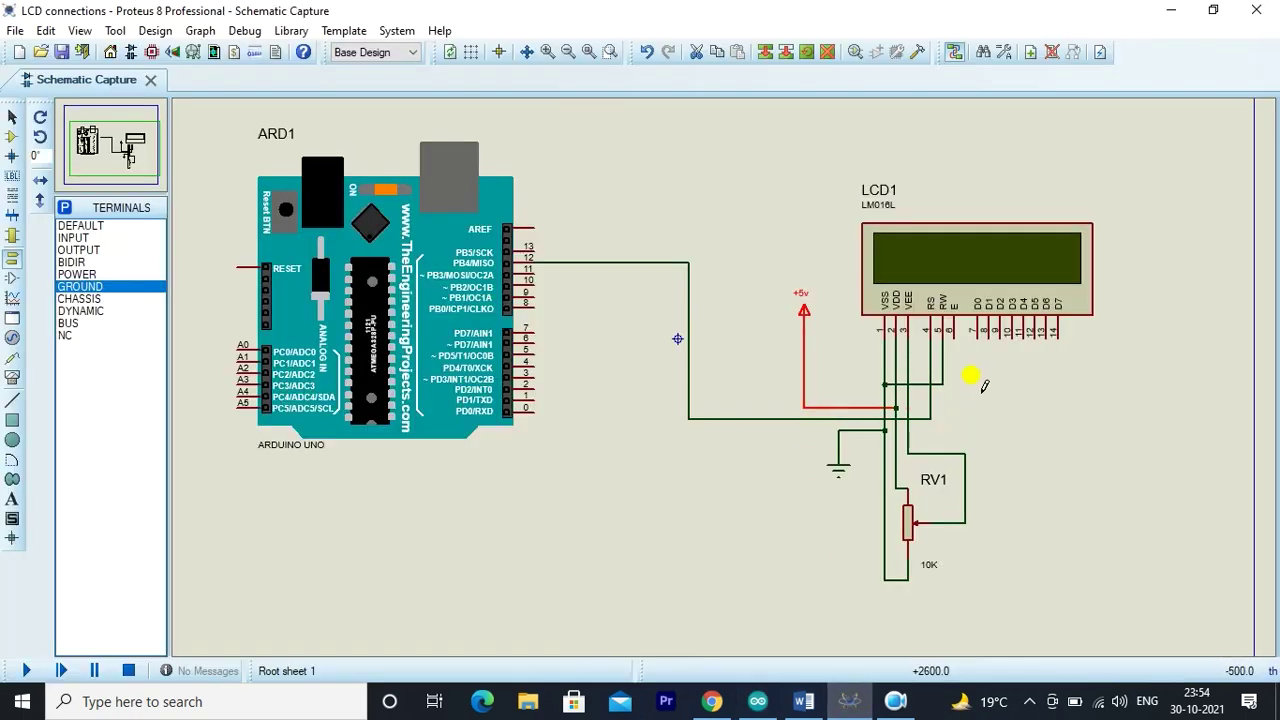
{"action": "left_click", "coordinate": [950, 328]}
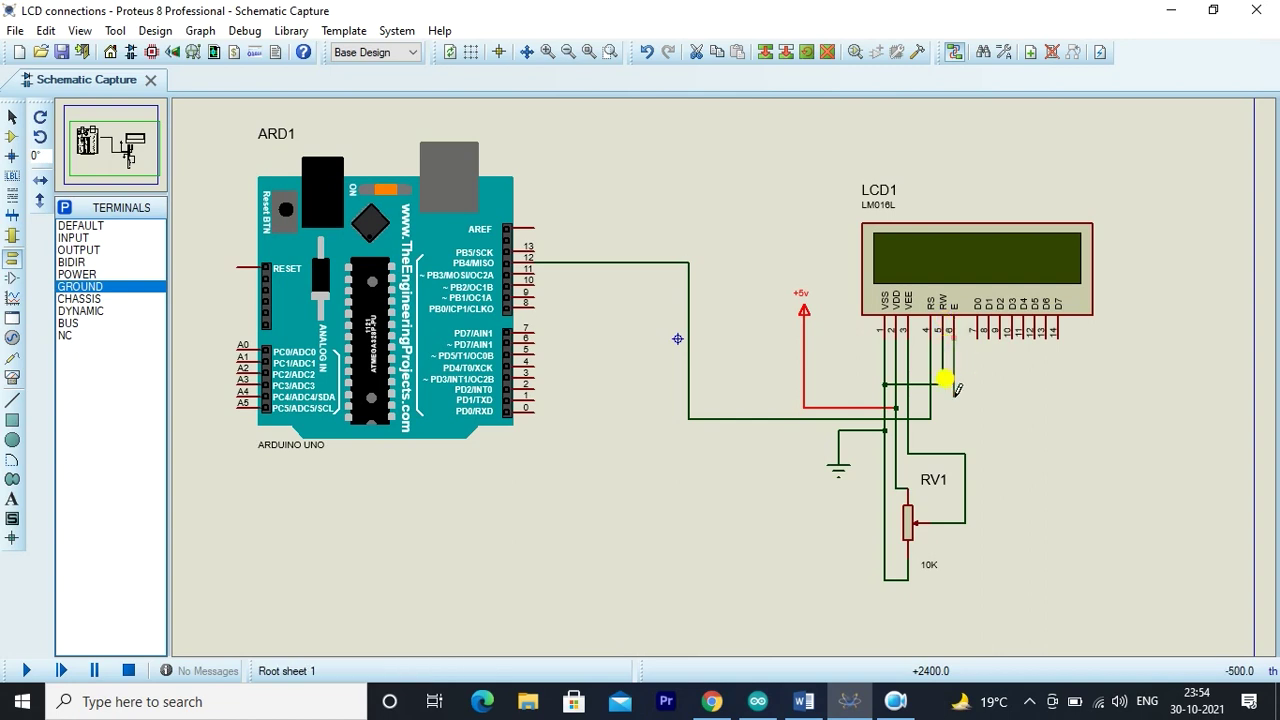
{"action": "left_click", "coordinate": [954, 442]}
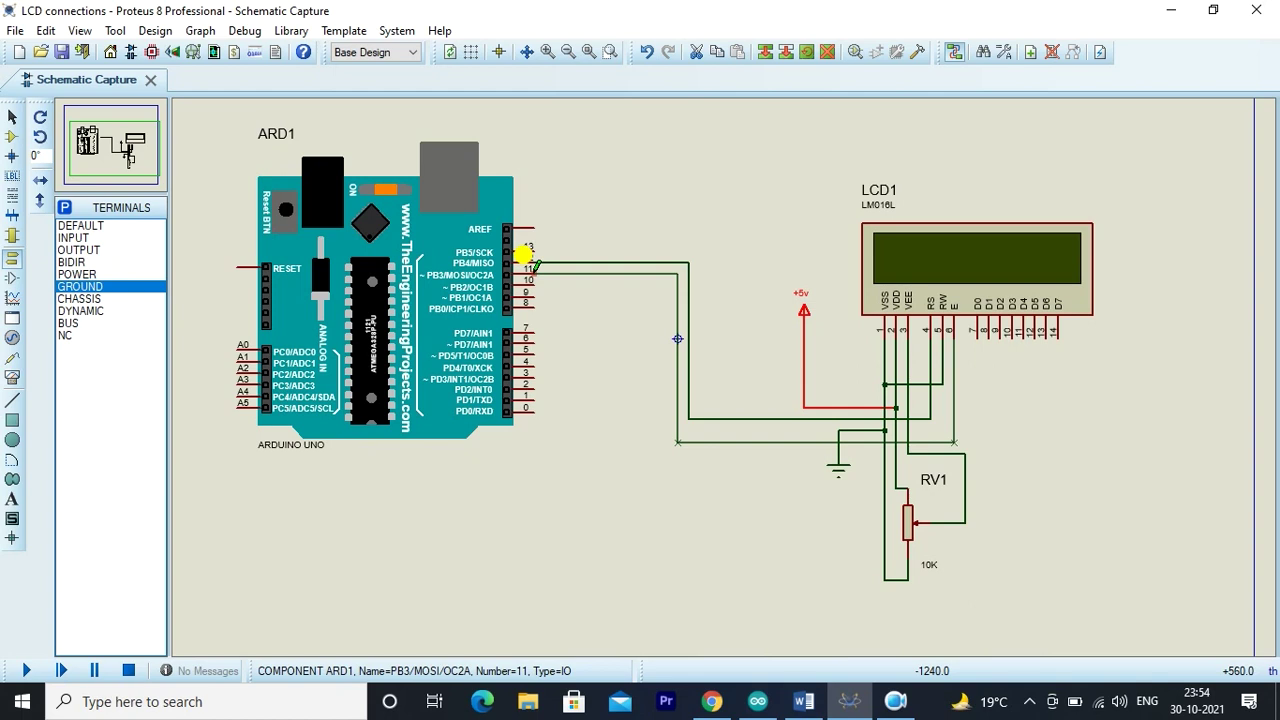
{"action": "left_click", "coordinate": [530, 263]}
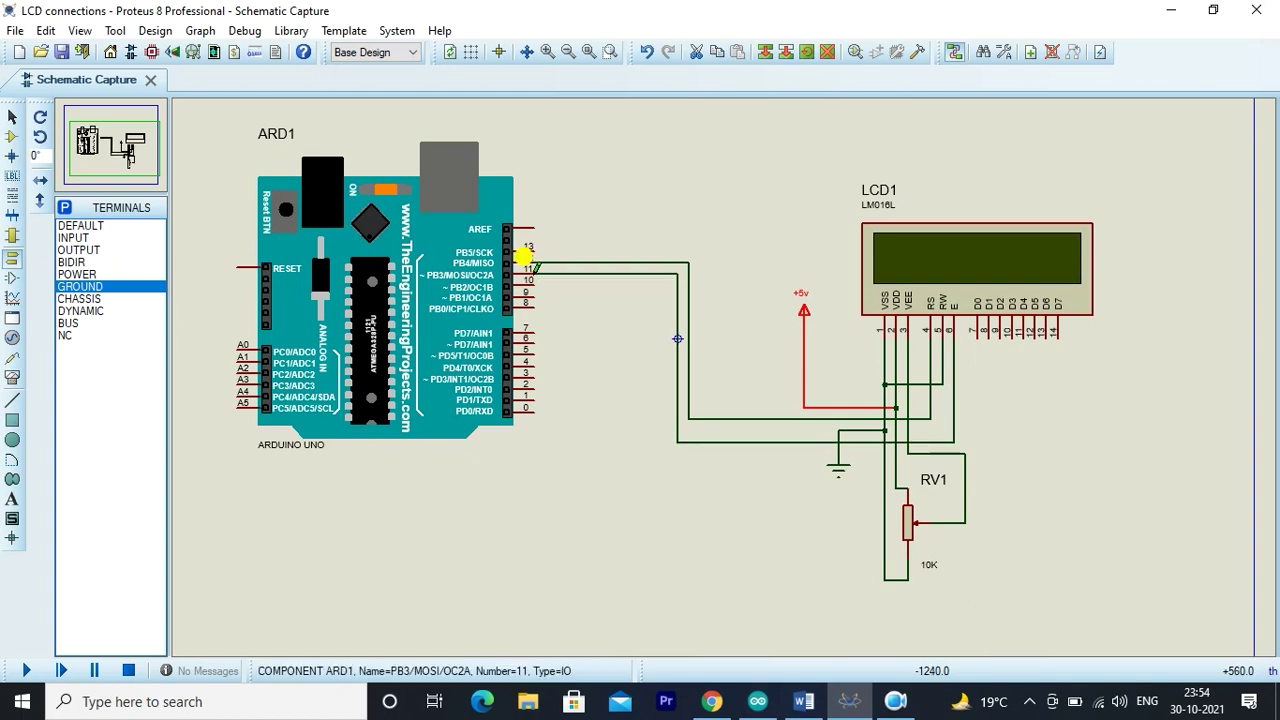
{"action": "left_click", "coordinate": [61, 59]}
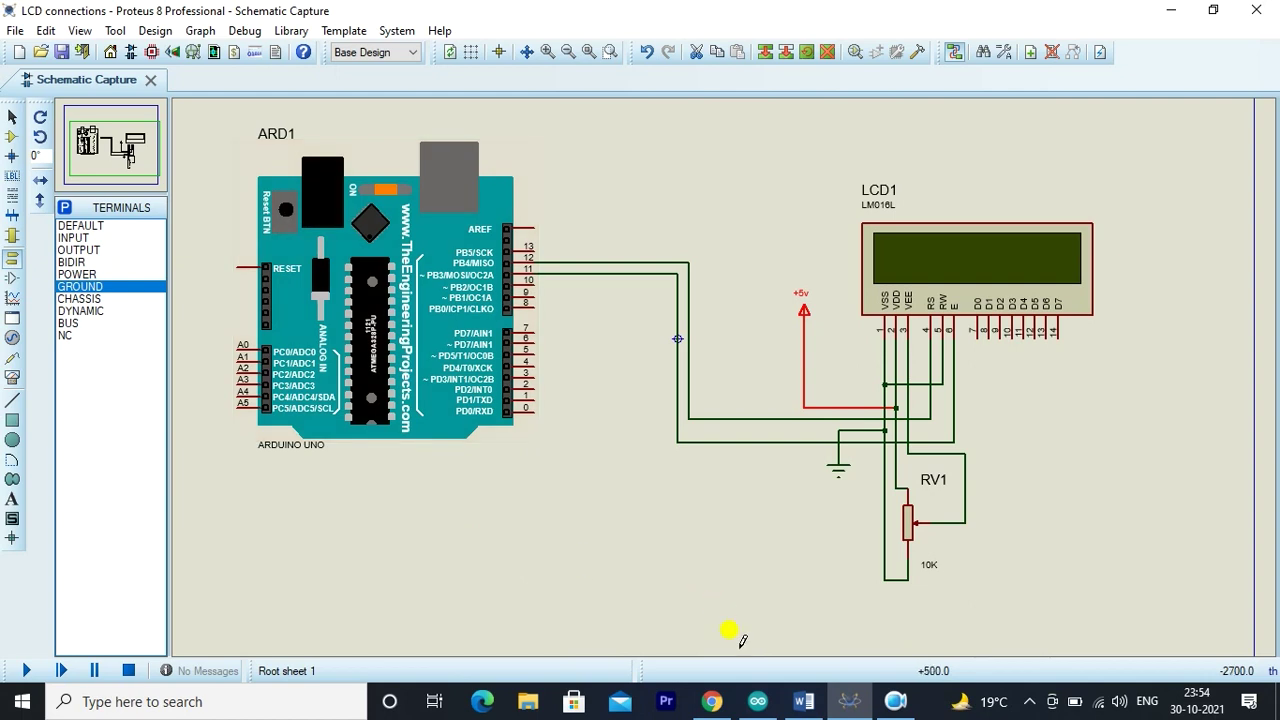
- Highlight d4 = 5 in the Arduino IDE sketch, and in Proteus wire the LCD's D4 pin to Arduino pin 5
{"action": "left_click", "coordinate": [757, 701]}
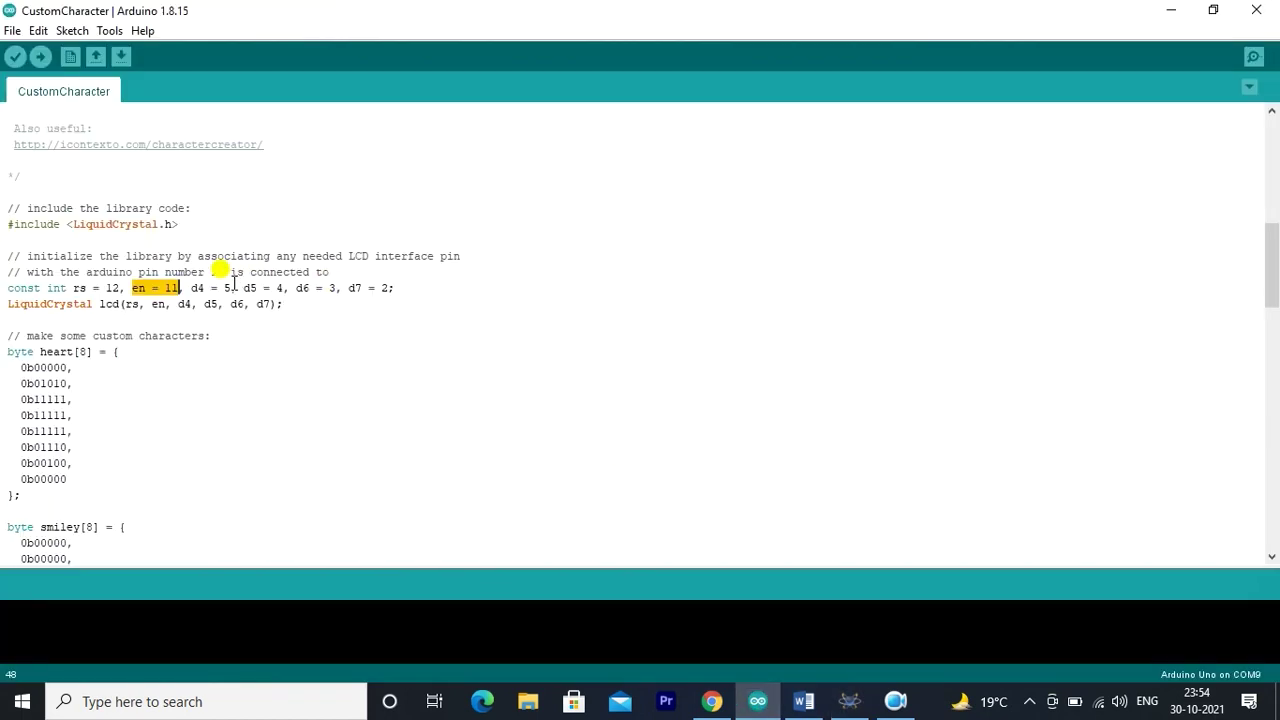
{"action": "left_click_drag", "start_coordinate": [191, 288], "coordinate": [231, 288]}
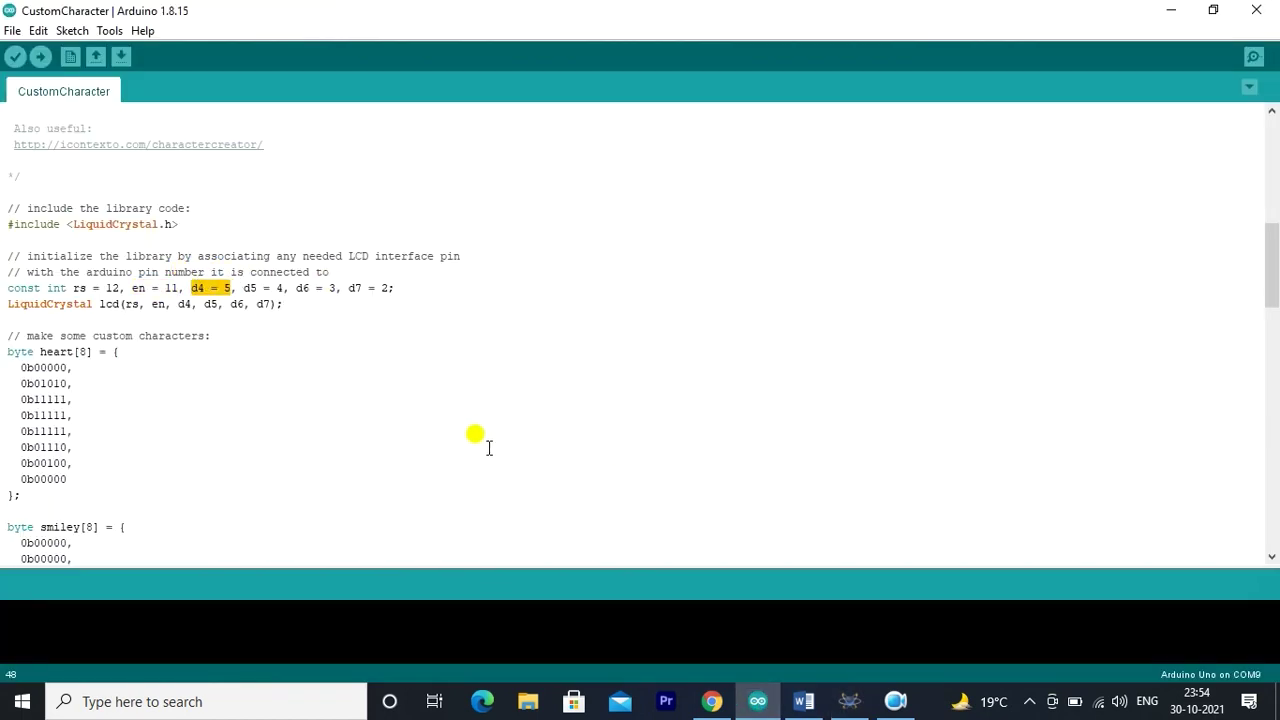
{"action": "left_click", "coordinate": [845, 702]}
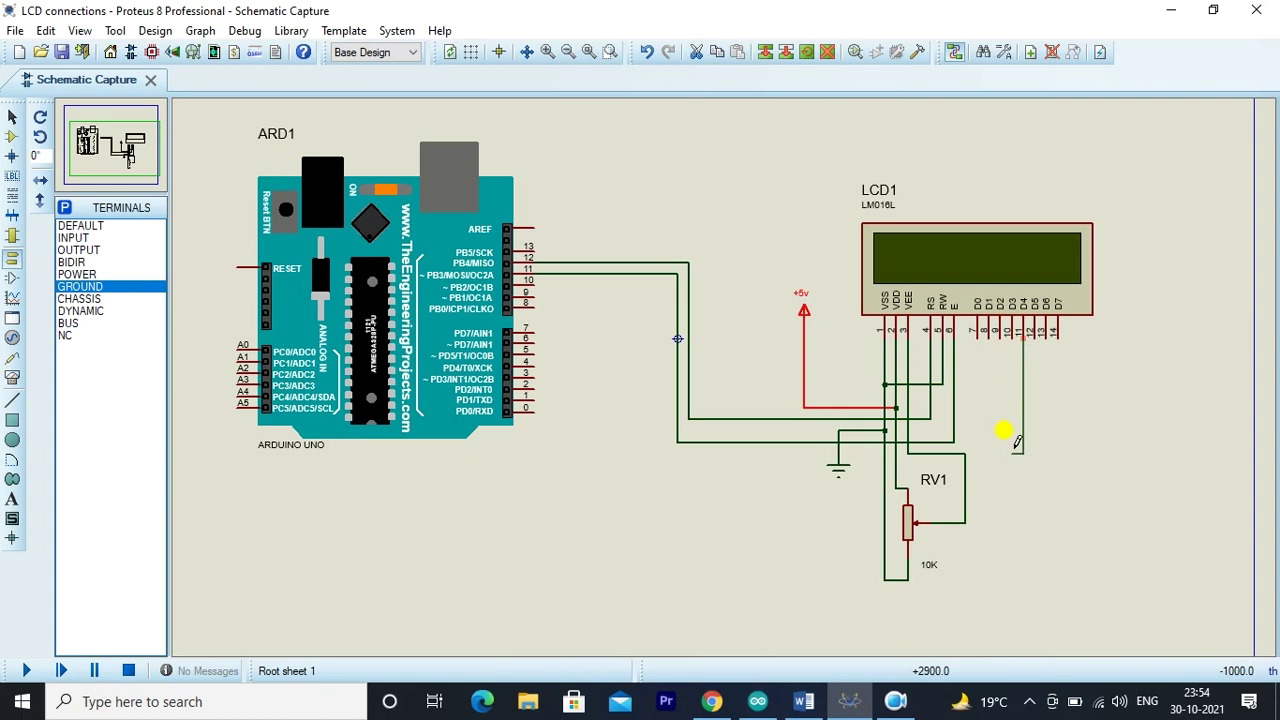
{"action": "left_click", "coordinate": [980, 395]}
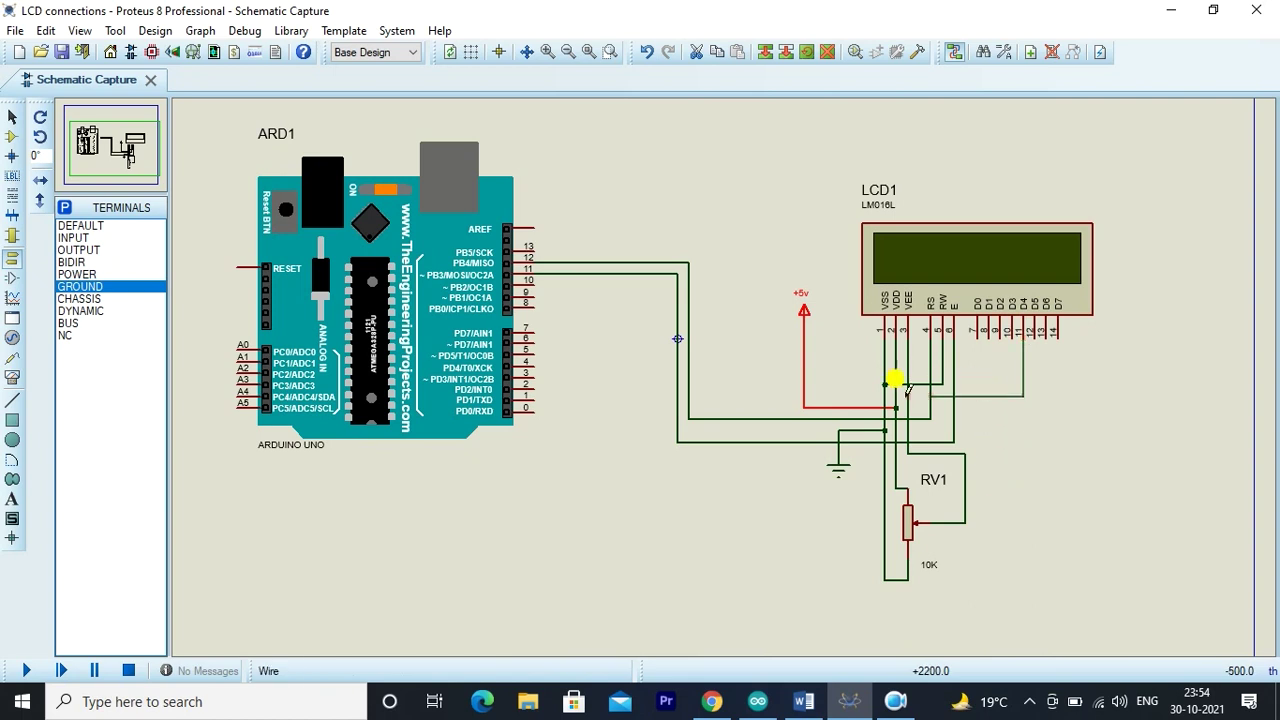
{"action": "left_click", "coordinate": [816, 390]}
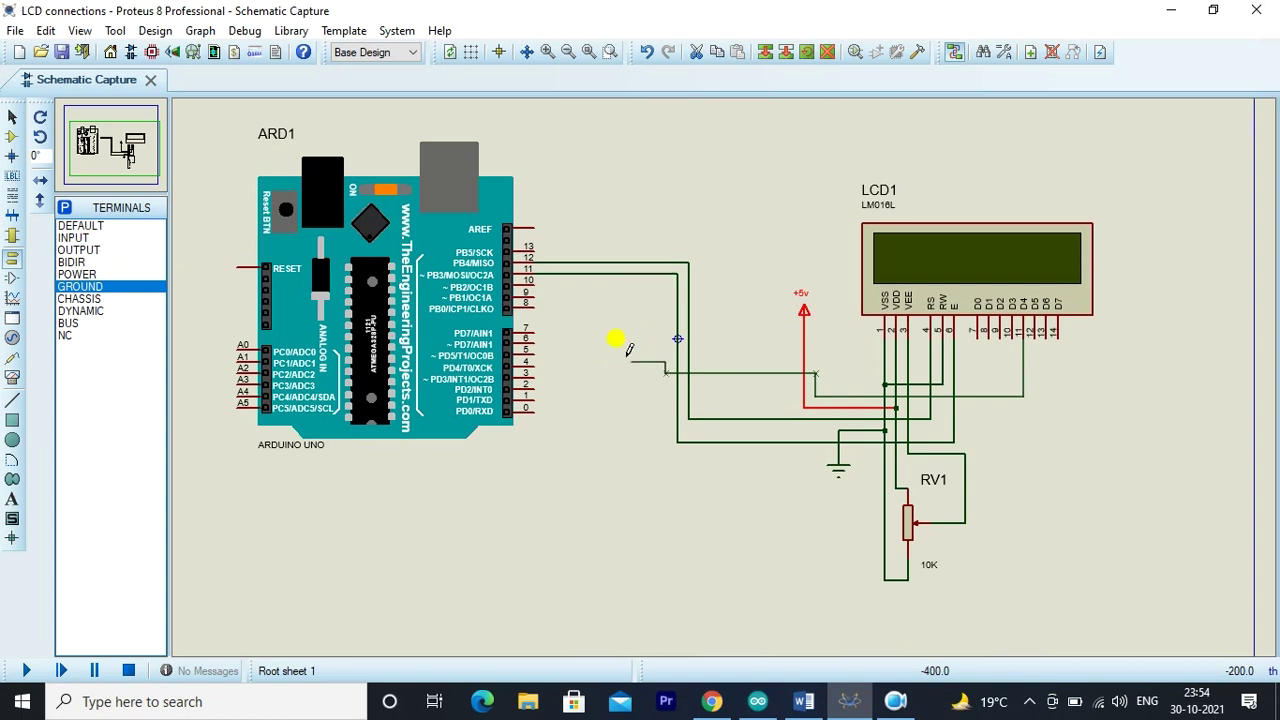
{"action": "left_click", "coordinate": [537, 347]}
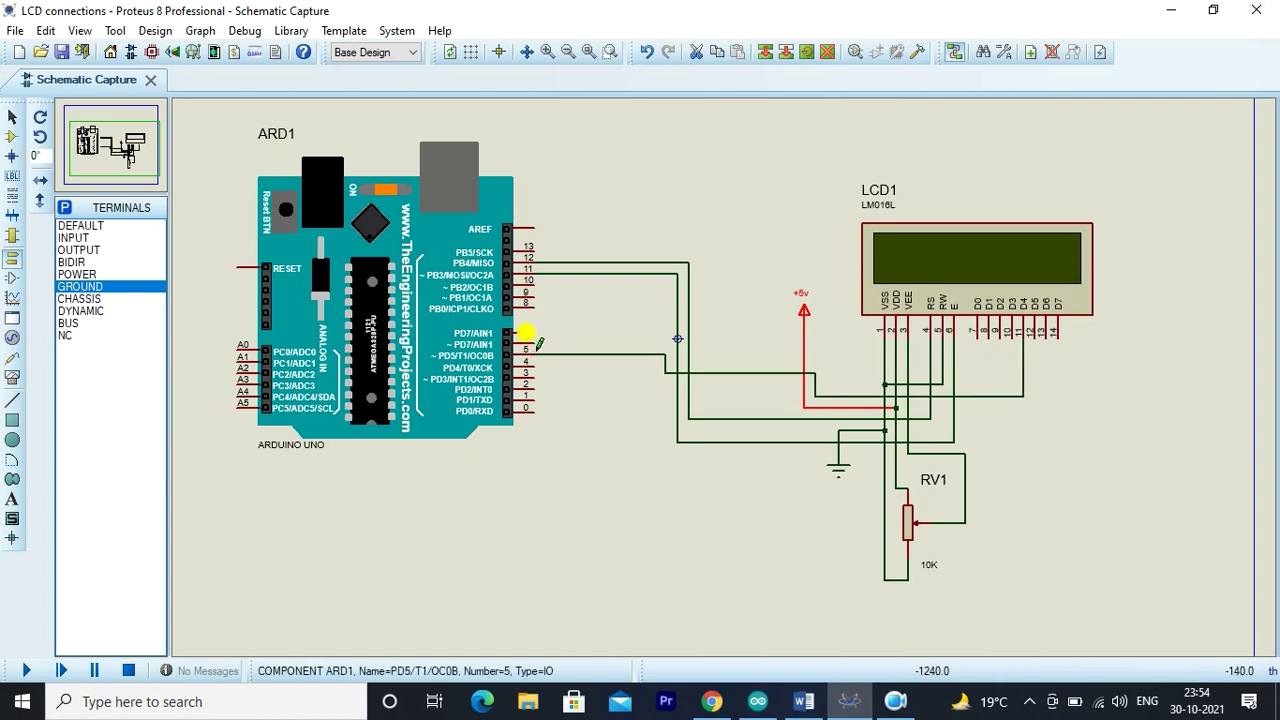
- Highlight d5 = 4 in the Arduino IDE sketch, and in Proteus wire the LCD's D5 pin to Arduino pin 4
{"action": "left_click", "coordinate": [760, 702]}
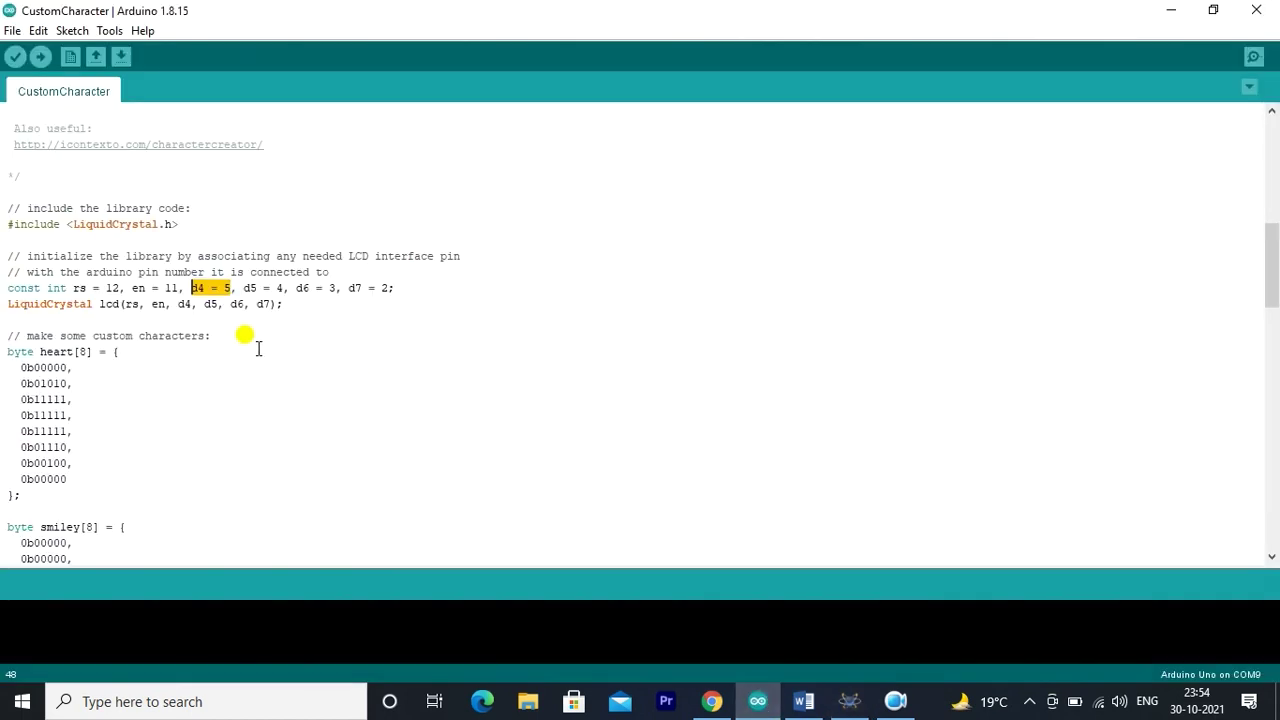
{"action": "left_click_drag", "start_coordinate": [243, 288], "coordinate": [283, 288]}
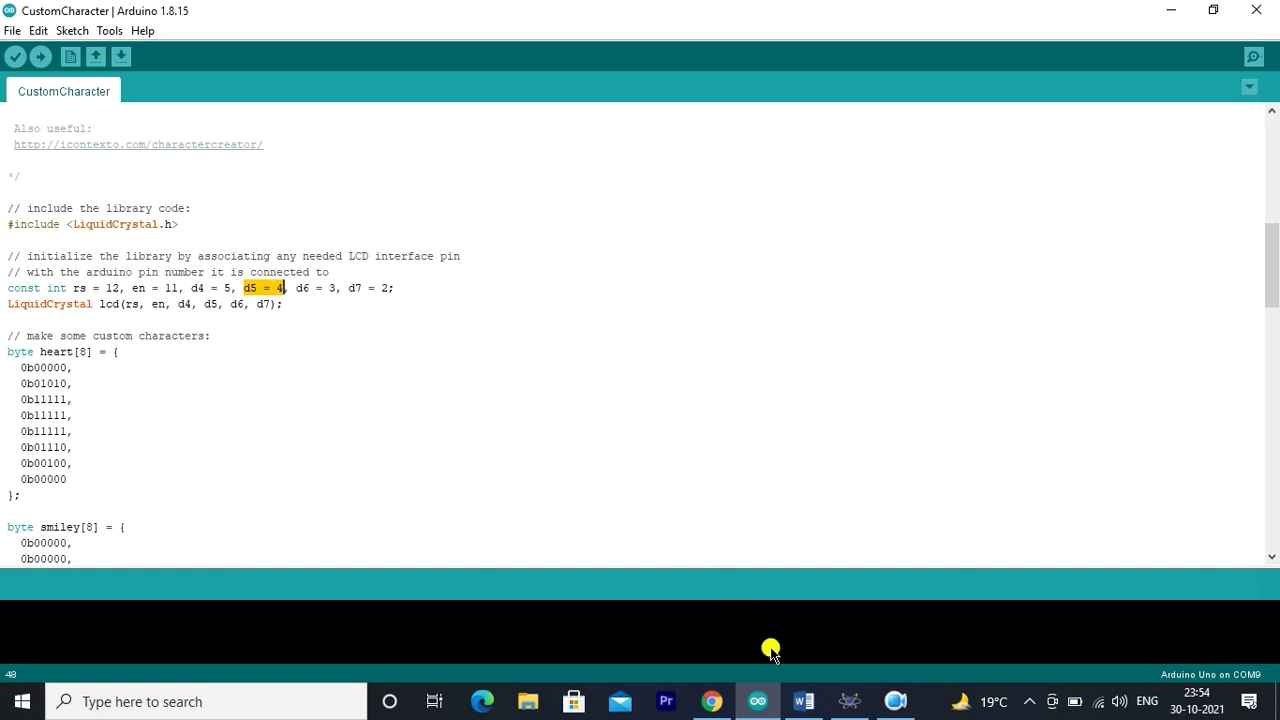
{"action": "left_click", "coordinate": [842, 697]}
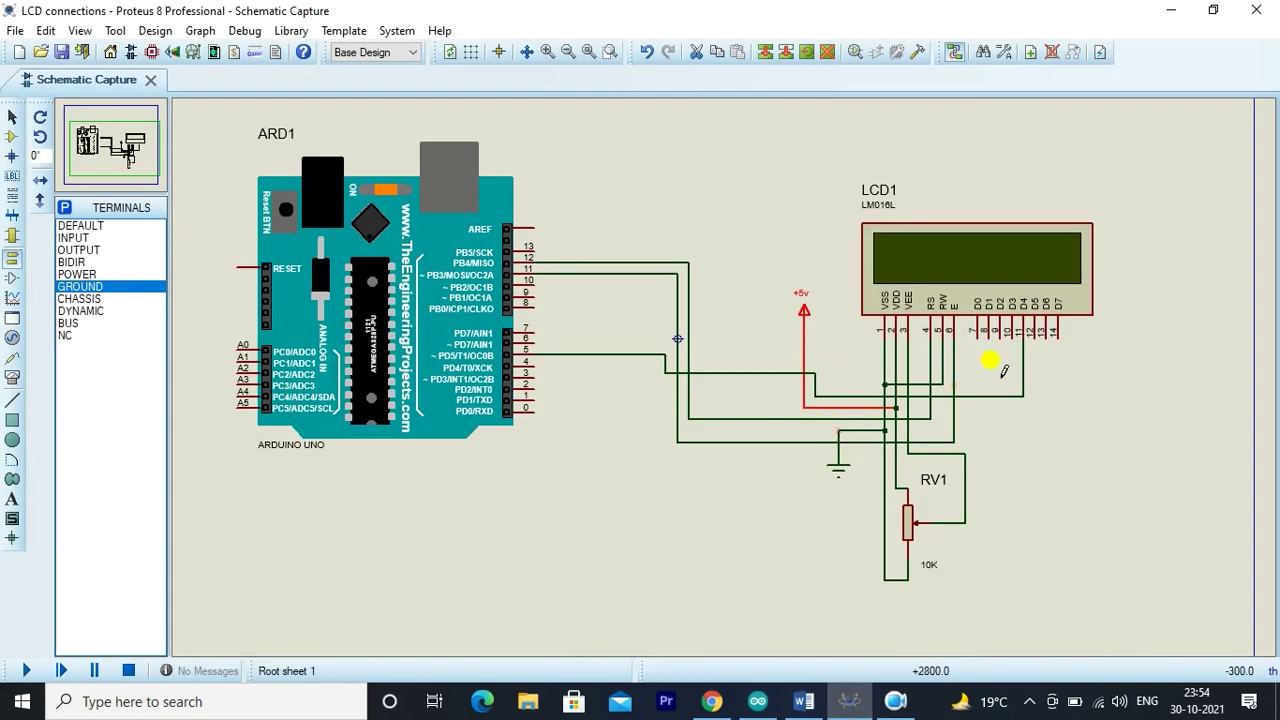
{"action": "left_click", "coordinate": [1036, 335]}
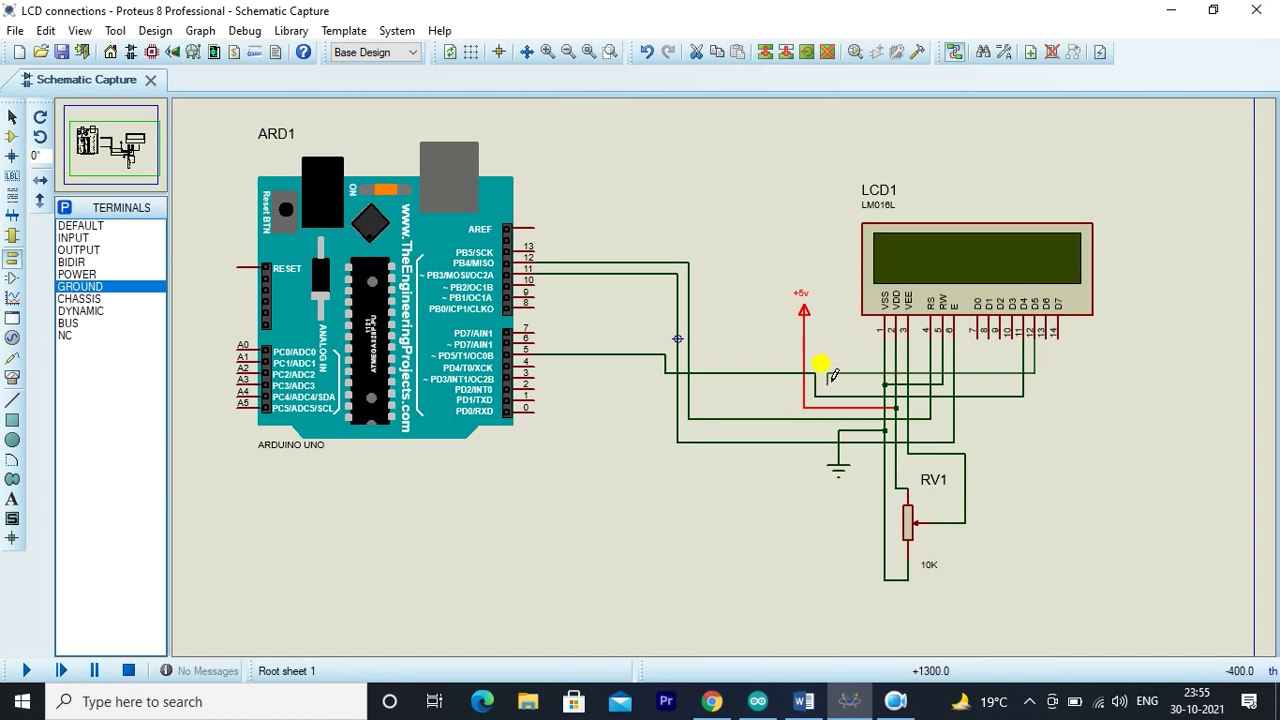
{"action": "left_click", "coordinate": [829, 374]}
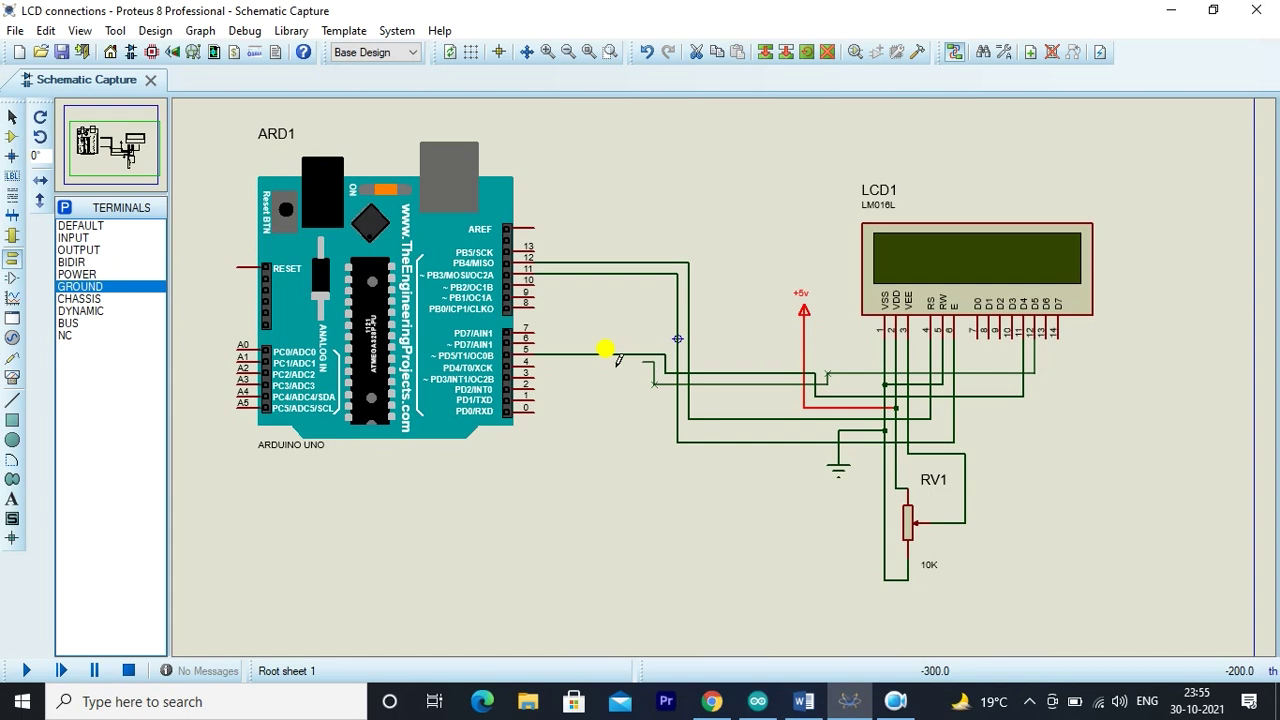
{"action": "left_click", "coordinate": [529, 349]}
- Highlight d6 = 3 in the Arduino IDE sketch, wire the LCD's D6 pin to Arduino pin 3 in Proteus, and save the project
{"action": "left_click", "coordinate": [729, 648]}
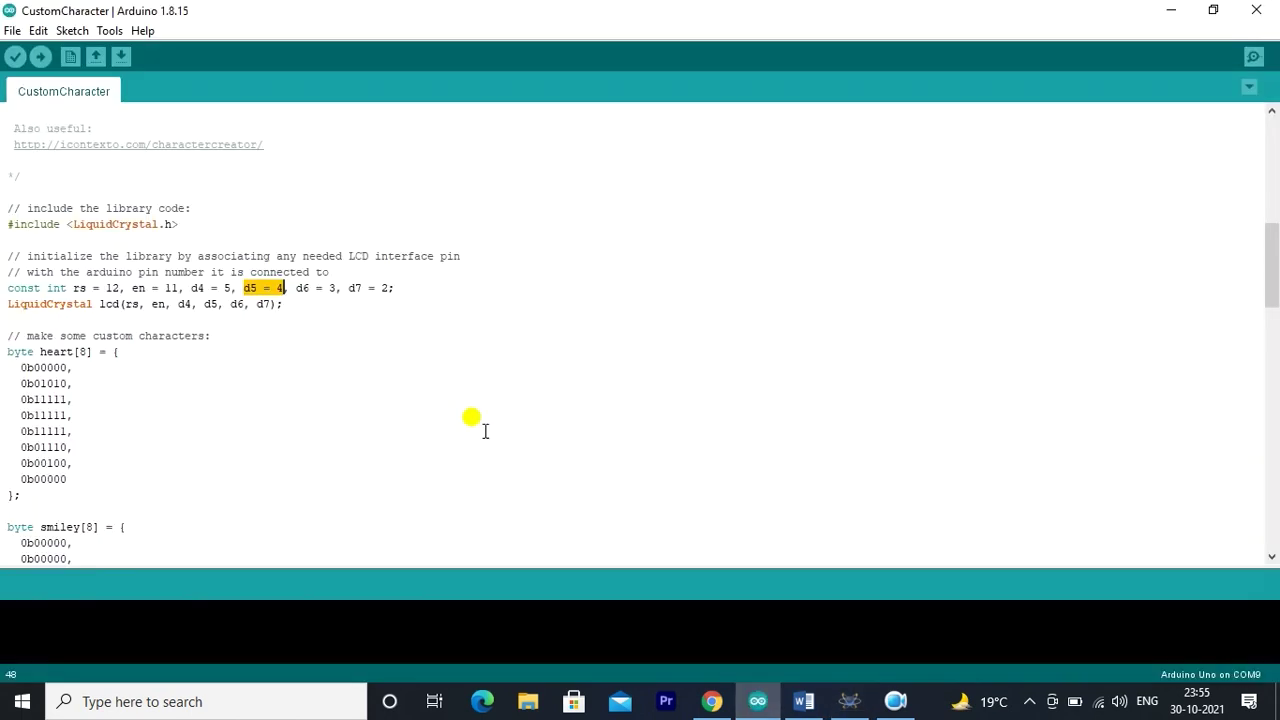
{"action": "left_click_drag", "start_coordinate": [296, 288], "coordinate": [336, 288]}
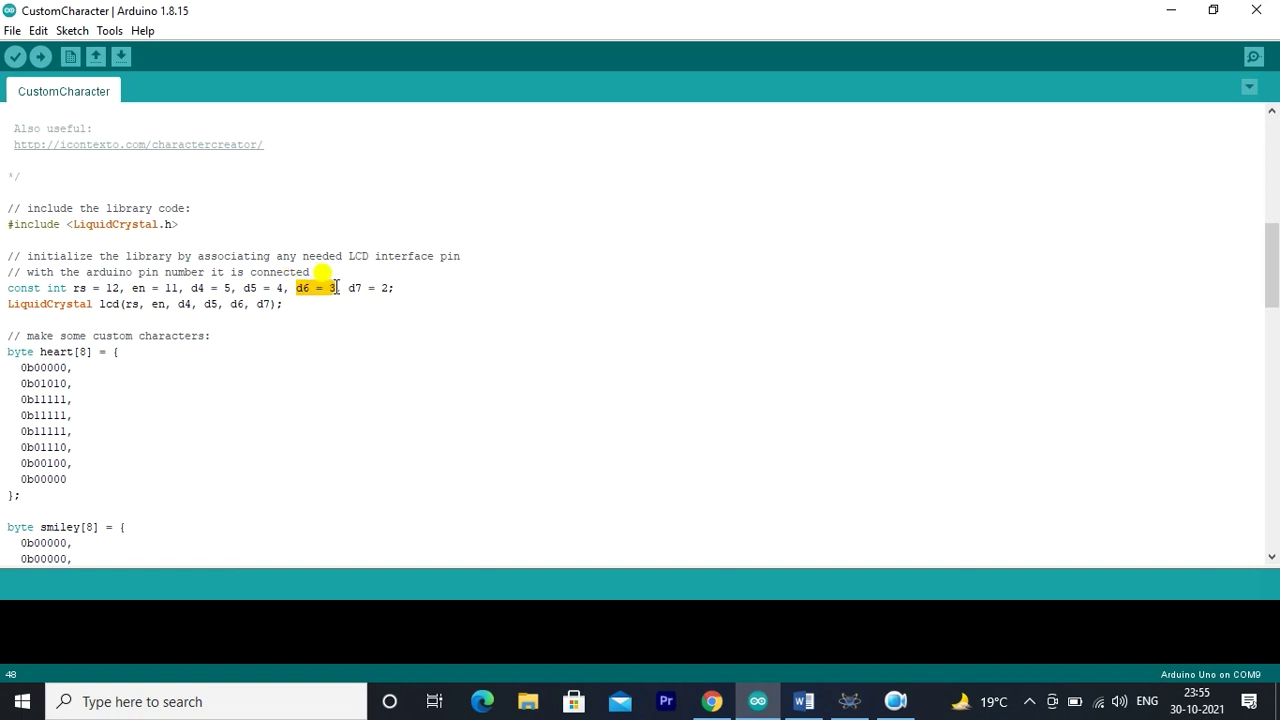
{"action": "left_click", "coordinate": [848, 700]}
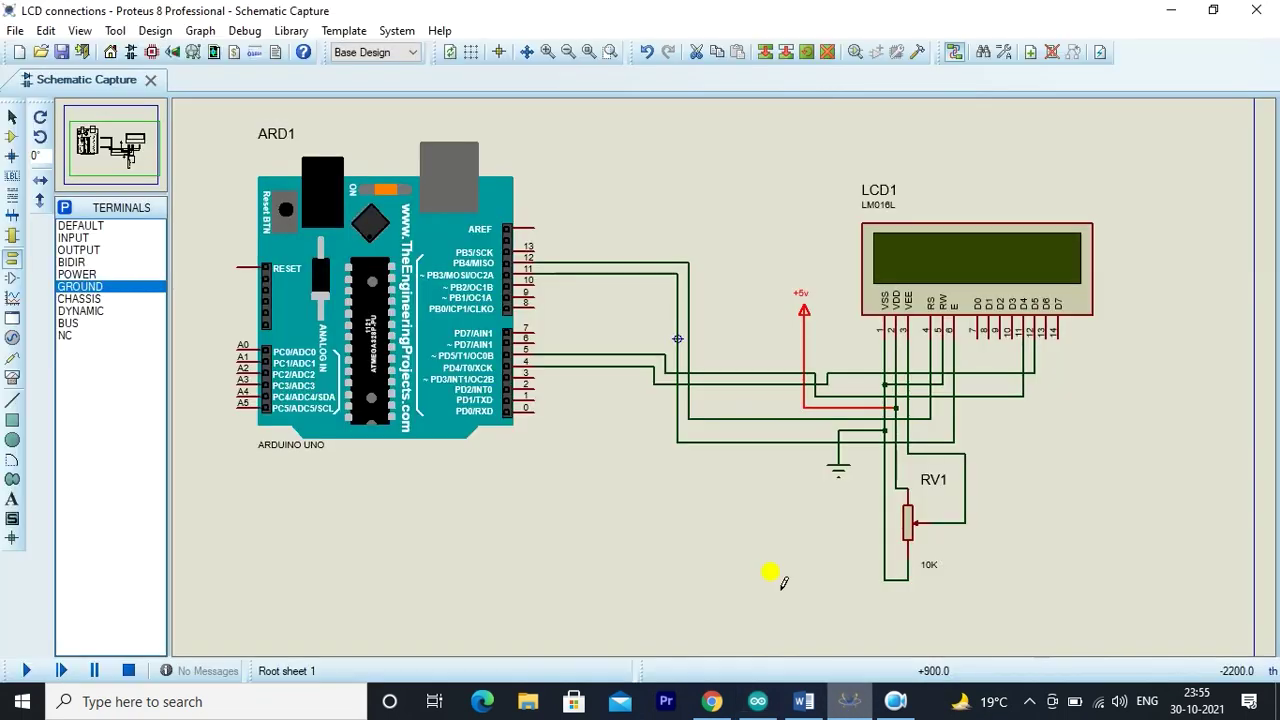
{"action": "left_click", "coordinate": [63, 55]}
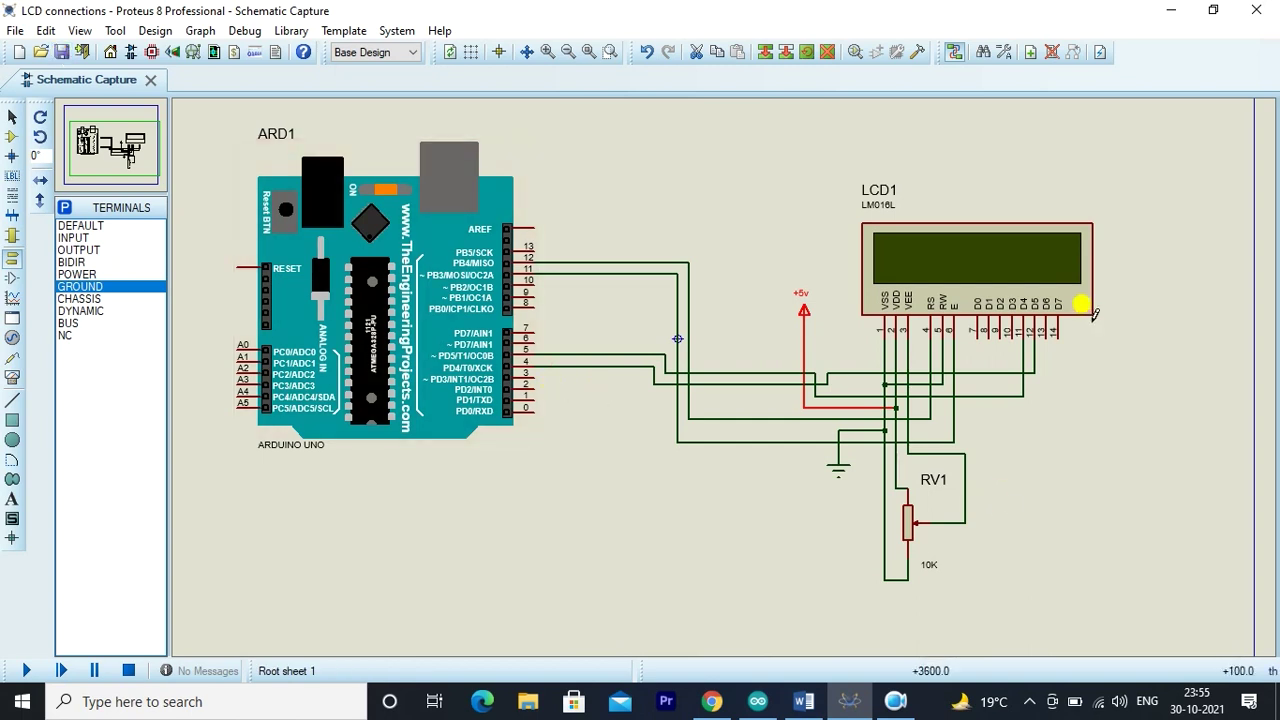
{"action": "left_click", "coordinate": [1046, 336]}
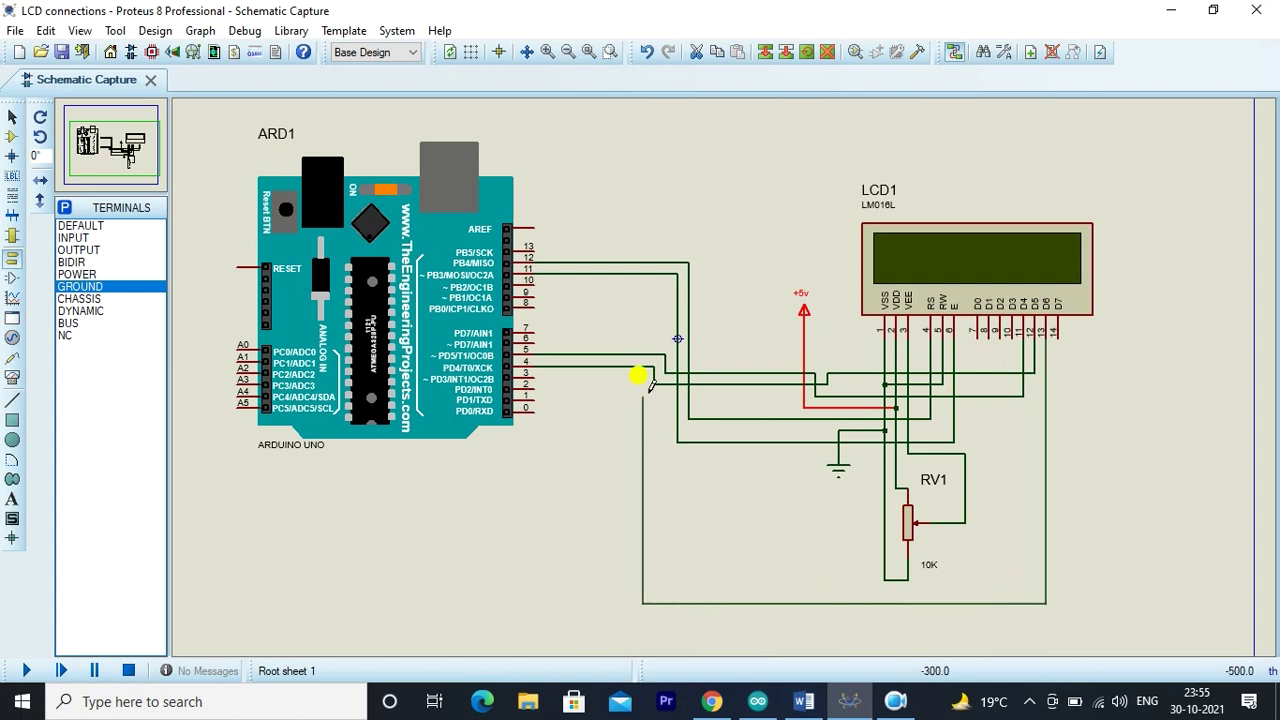
{"action": "left_click", "coordinate": [537, 375]}
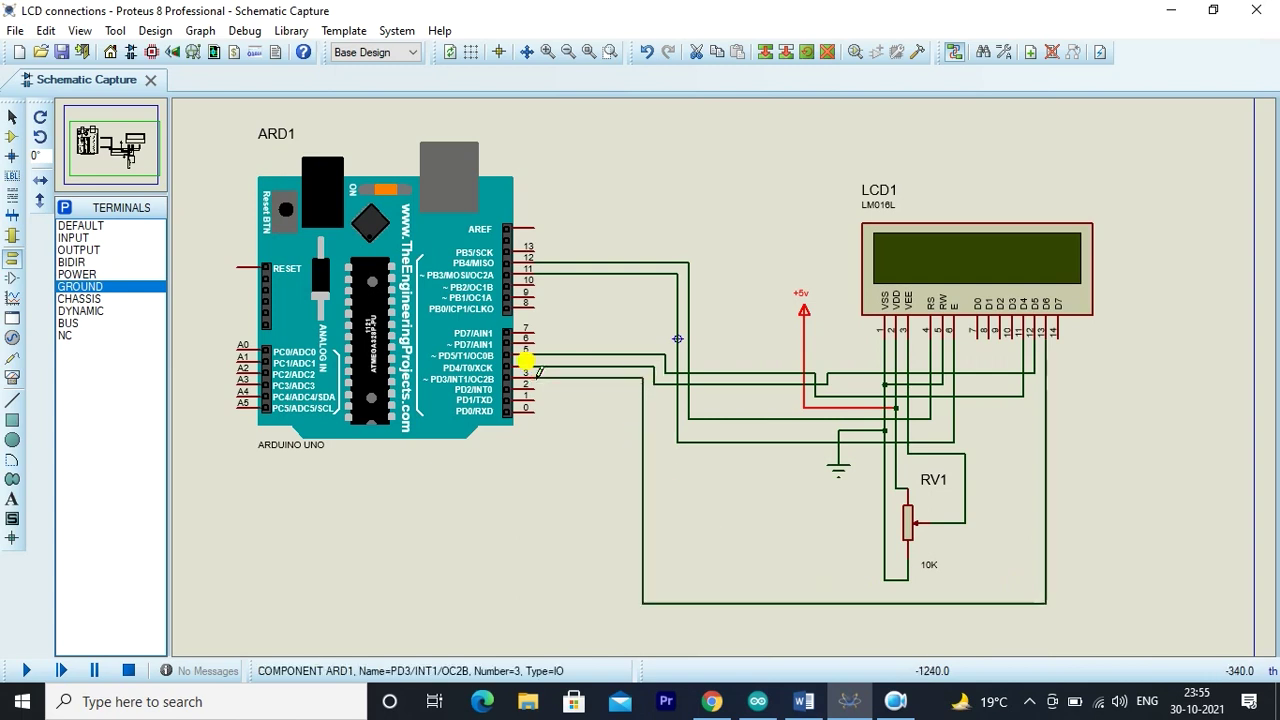
{"action": "left_click", "coordinate": [60, 55]}
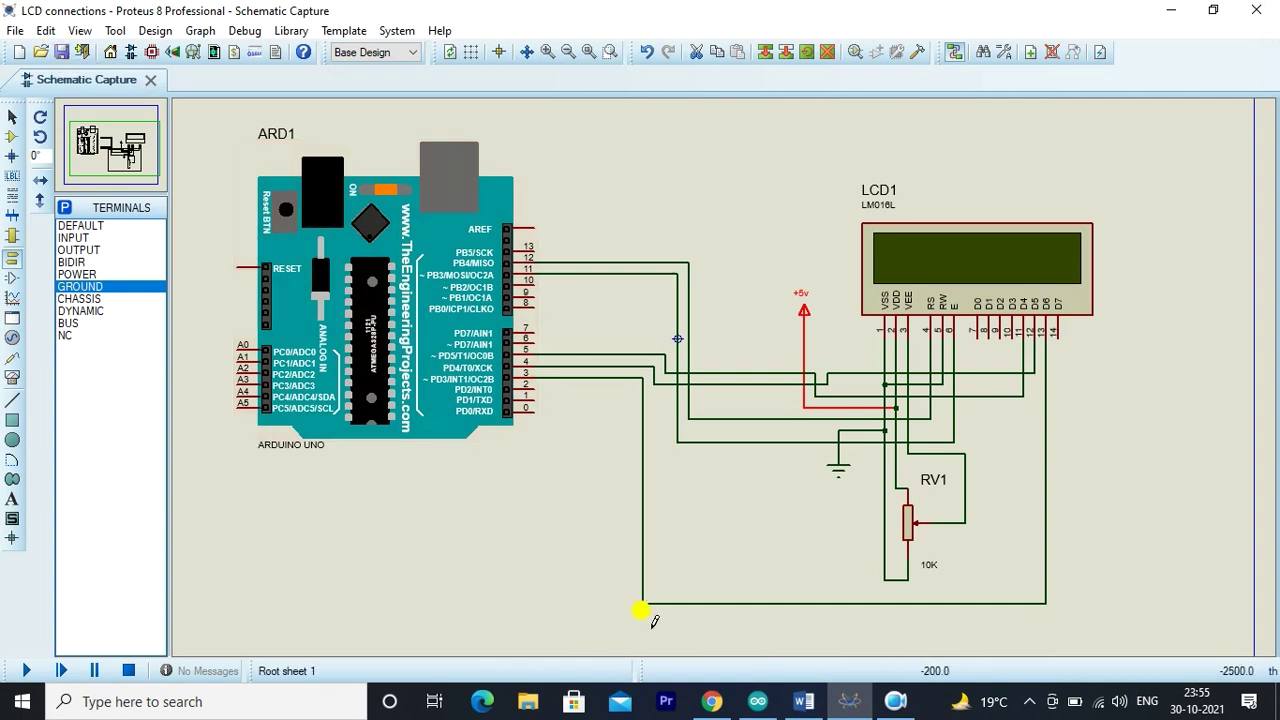
- Highlight d7 = 2 in the Arduino IDE sketch, wire the LCD's D7 pin to Arduino pin 2 in Proteus, and save the project
{"action": "left_click", "coordinate": [757, 701]}
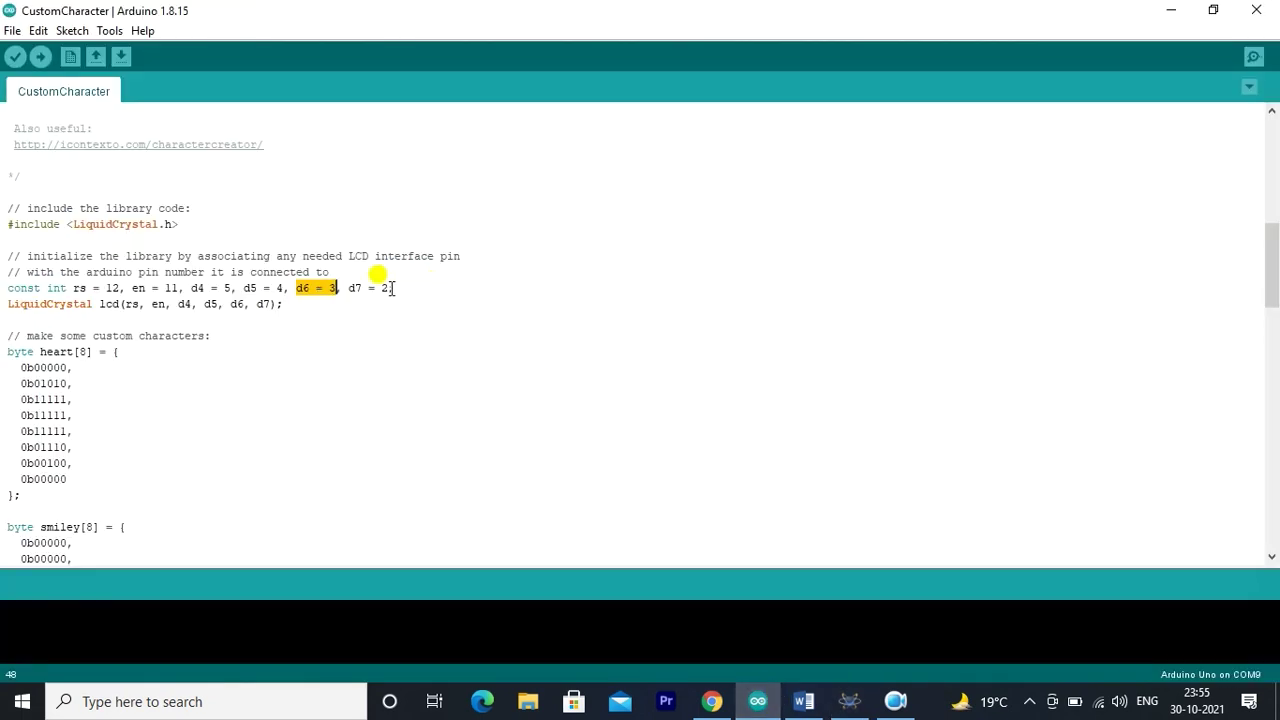
{"action": "left_click_drag", "start_coordinate": [389, 288], "coordinate": [348, 288]}
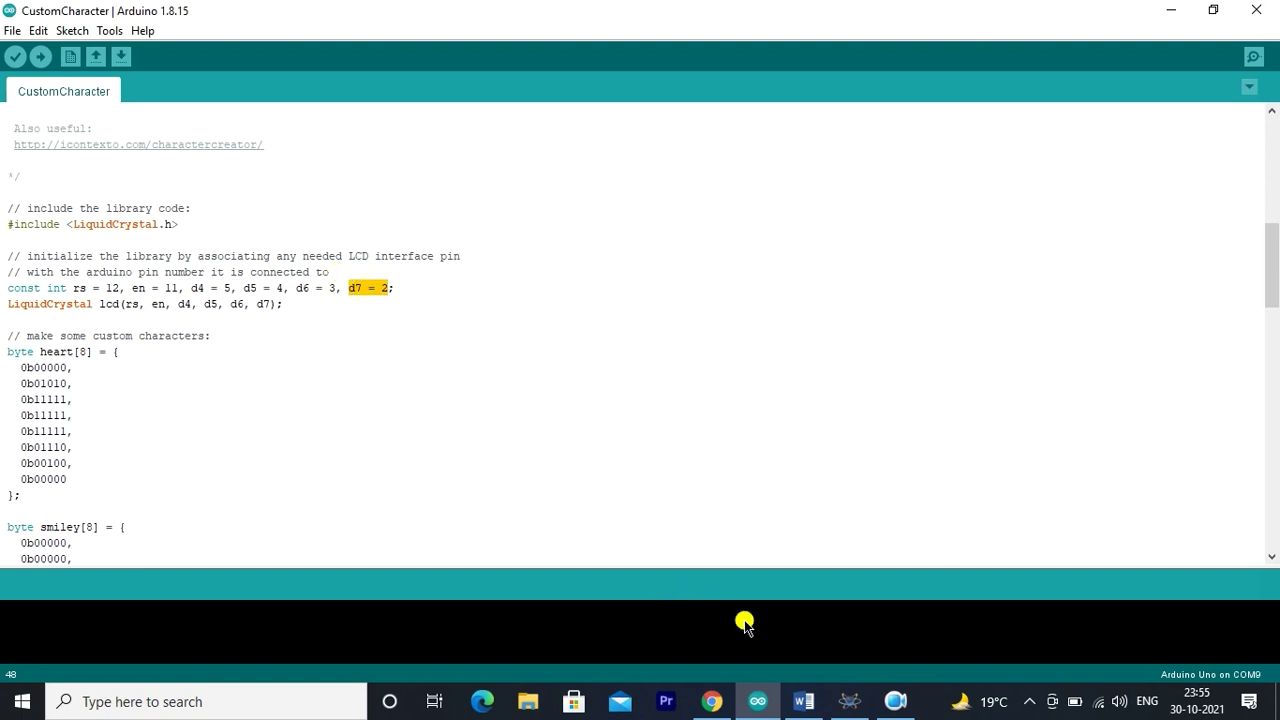
{"action": "left_click", "coordinate": [849, 701]}
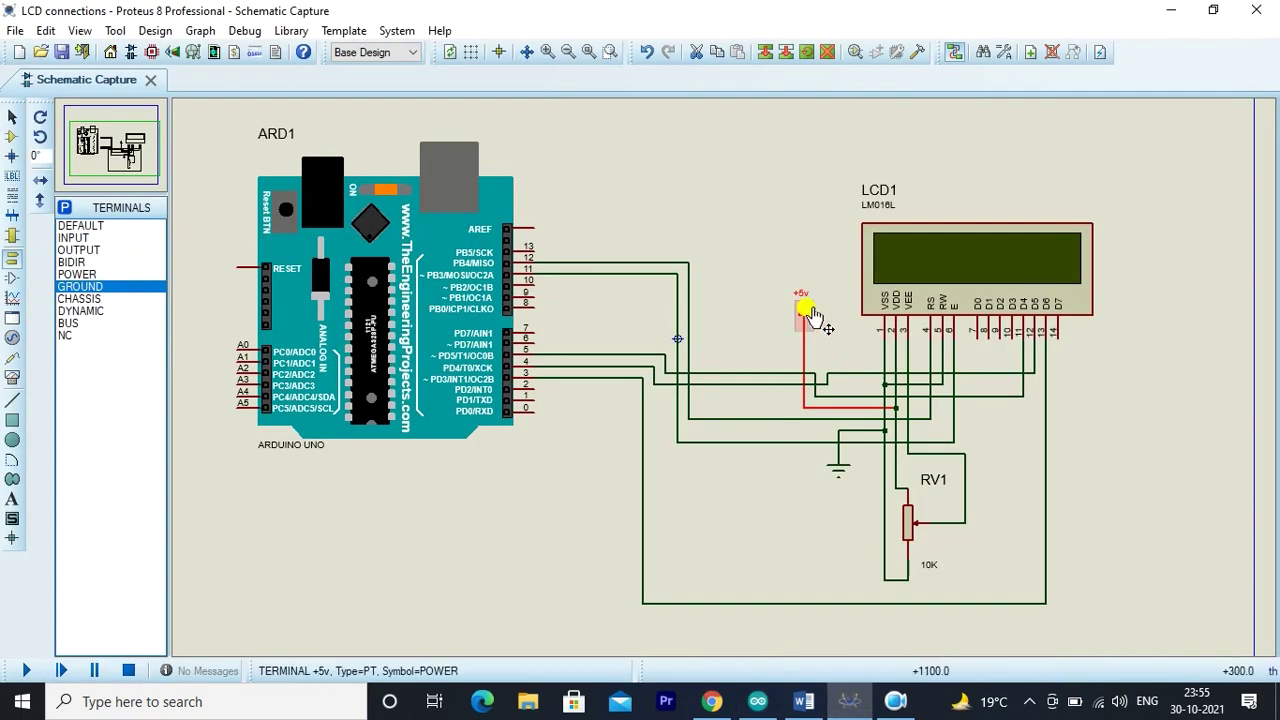
{"action": "left_click", "coordinate": [1057, 332]}
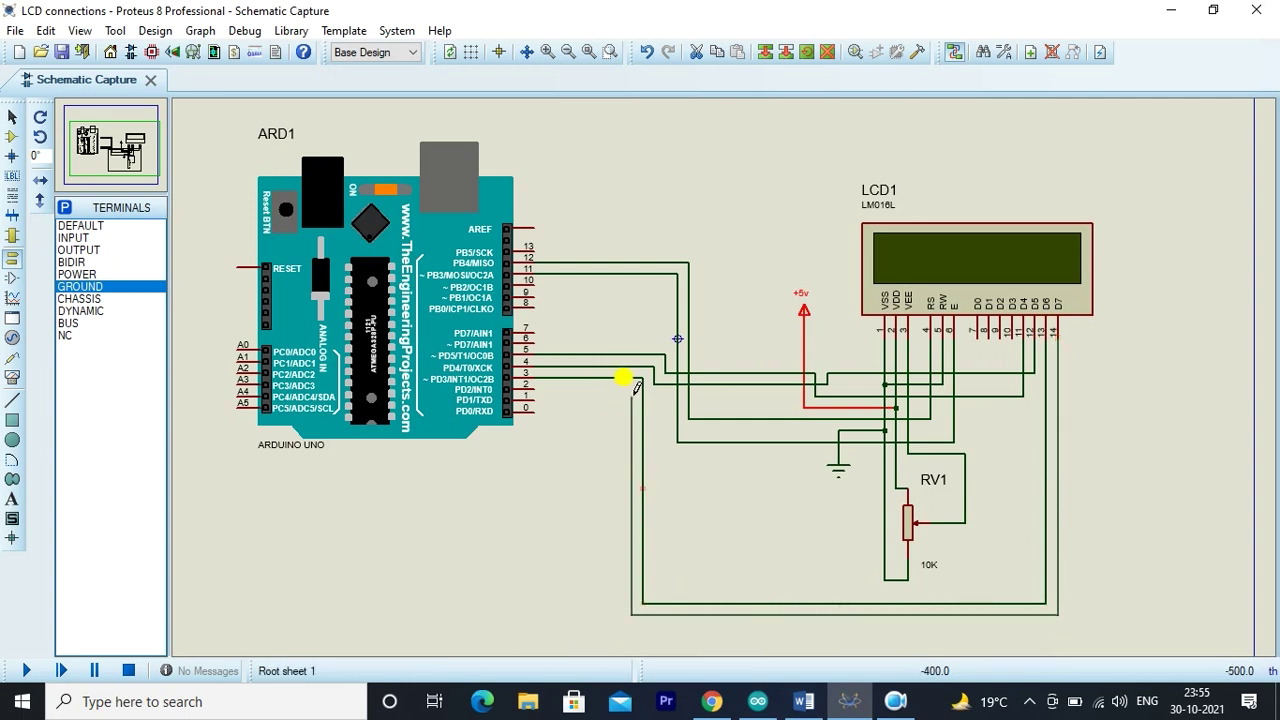
{"action": "left_click", "coordinate": [534, 384]}
{"action": "left_click", "coordinate": [61, 54]}
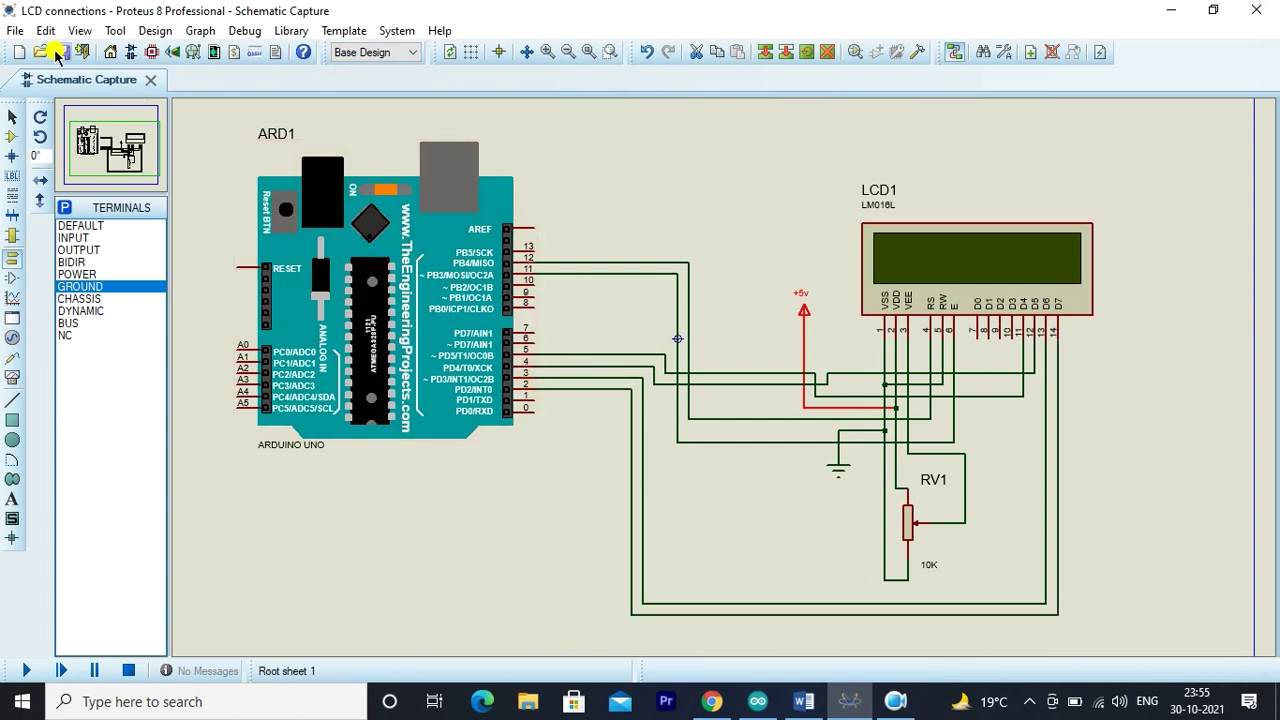
- In the Word document, add a new paragraph reading "Now upload the hex file of Arduino code to Proteus Arduino and simulate."
{"action": "left_click", "coordinate": [803, 701]}
{"action": "key", "text": "Return"}
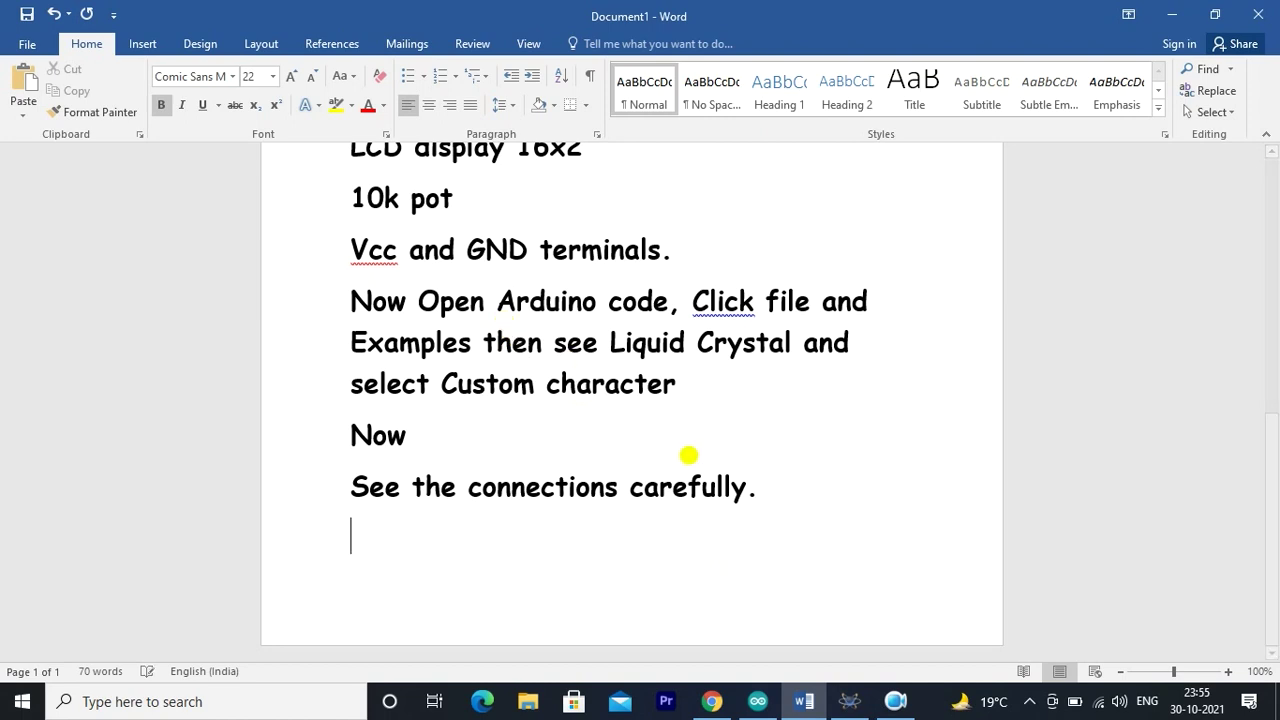
{"action": "type", "text": "Now upload rh"}
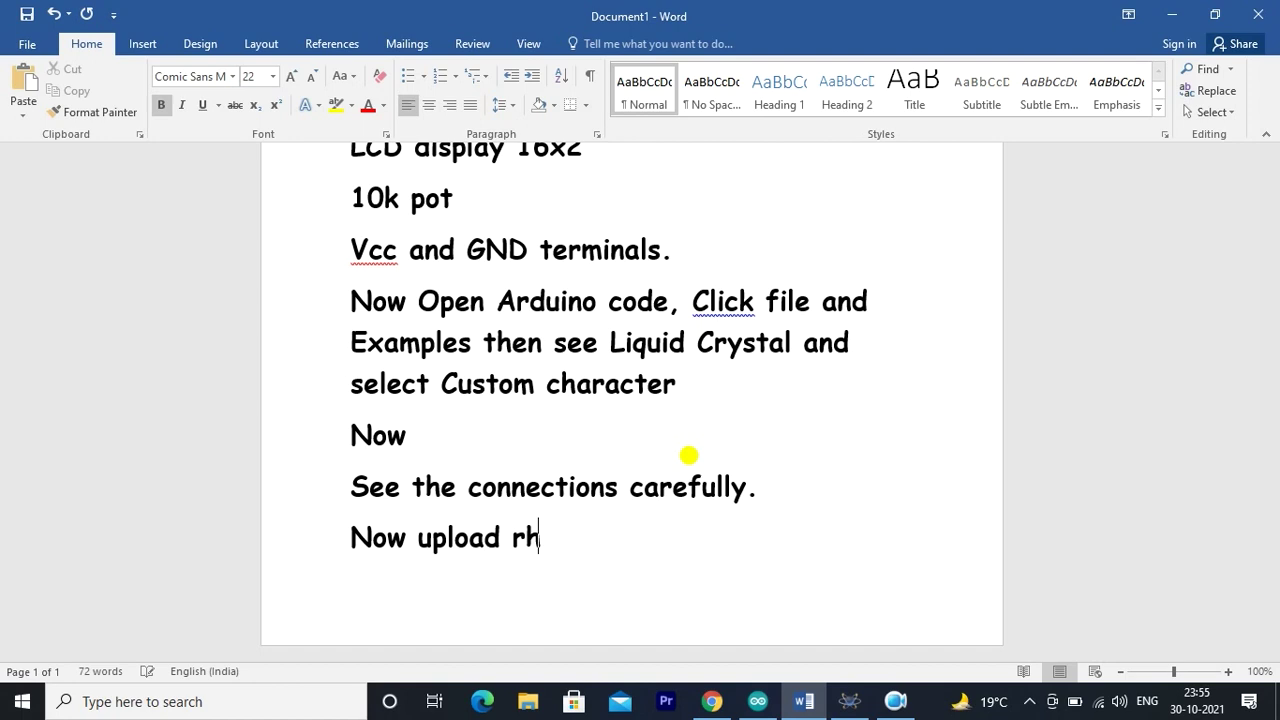
{"action": "key", "text": "BackSpace"}
{"action": "key", "text": "BackSpace"}
{"action": "key", "text": "BackSpace"}
{"action": "type", "text": "the hex file of Ard"}
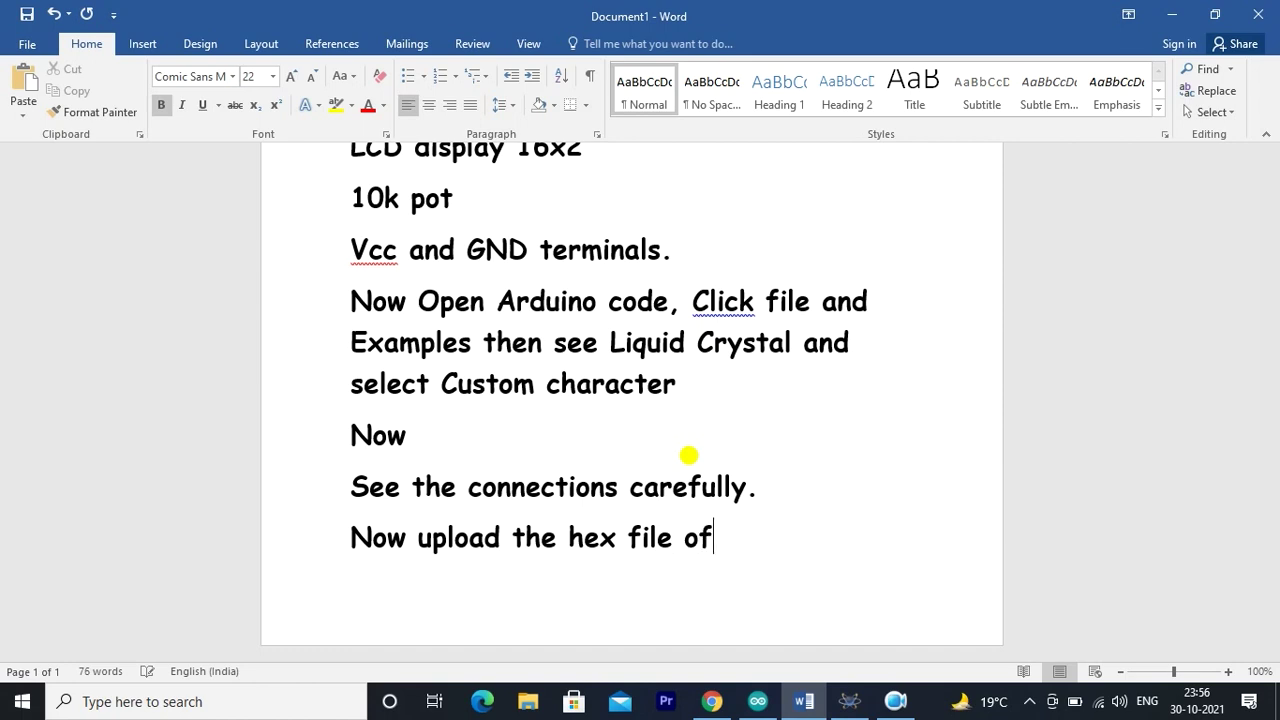
{"action": "key", "text": "BackSpace"}
{"action": "key", "text": "BackSpace"}
{"action": "type", "text": "rduino code "}
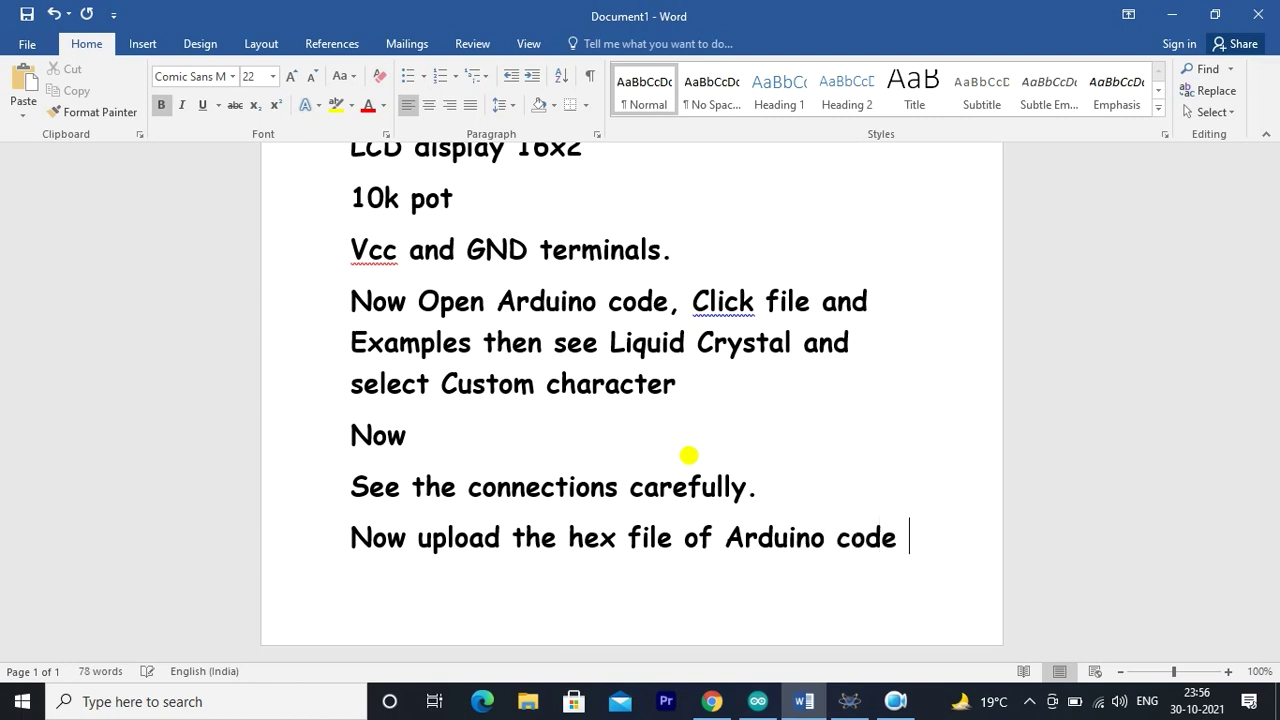
{"action": "type", "text": "to Proteus Ar"}
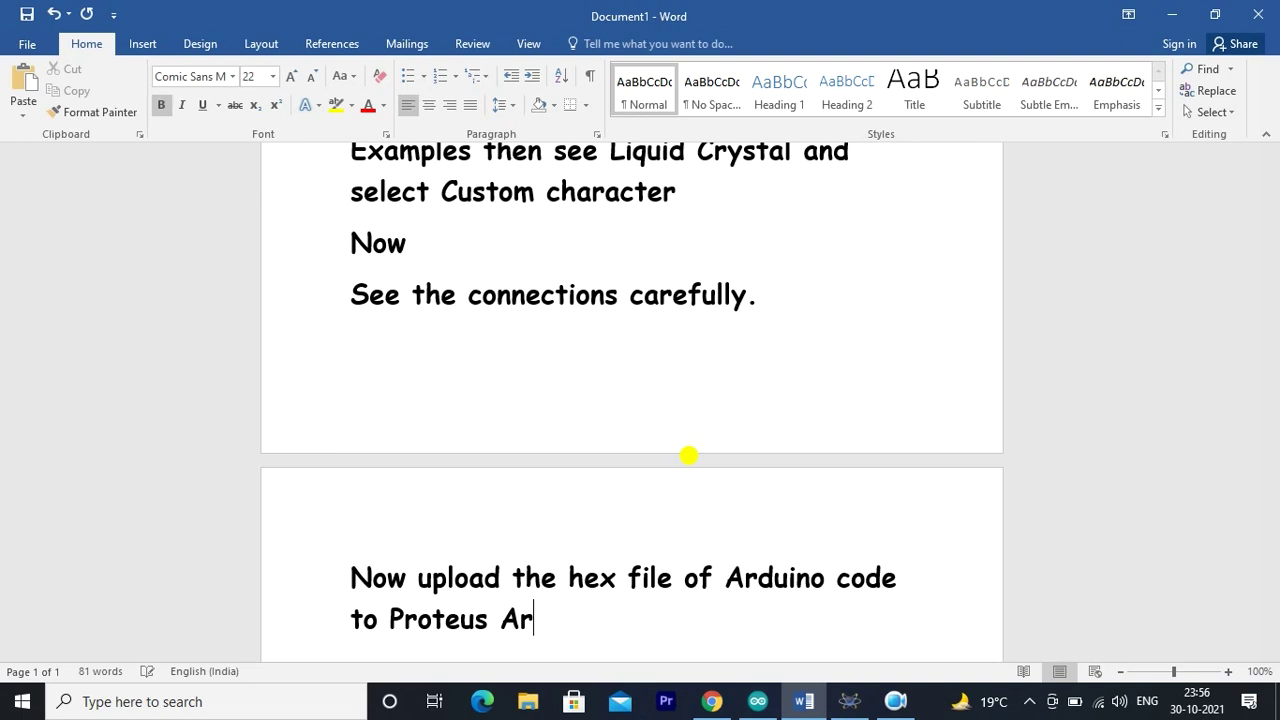
{"action": "type", "text": "duino and"}
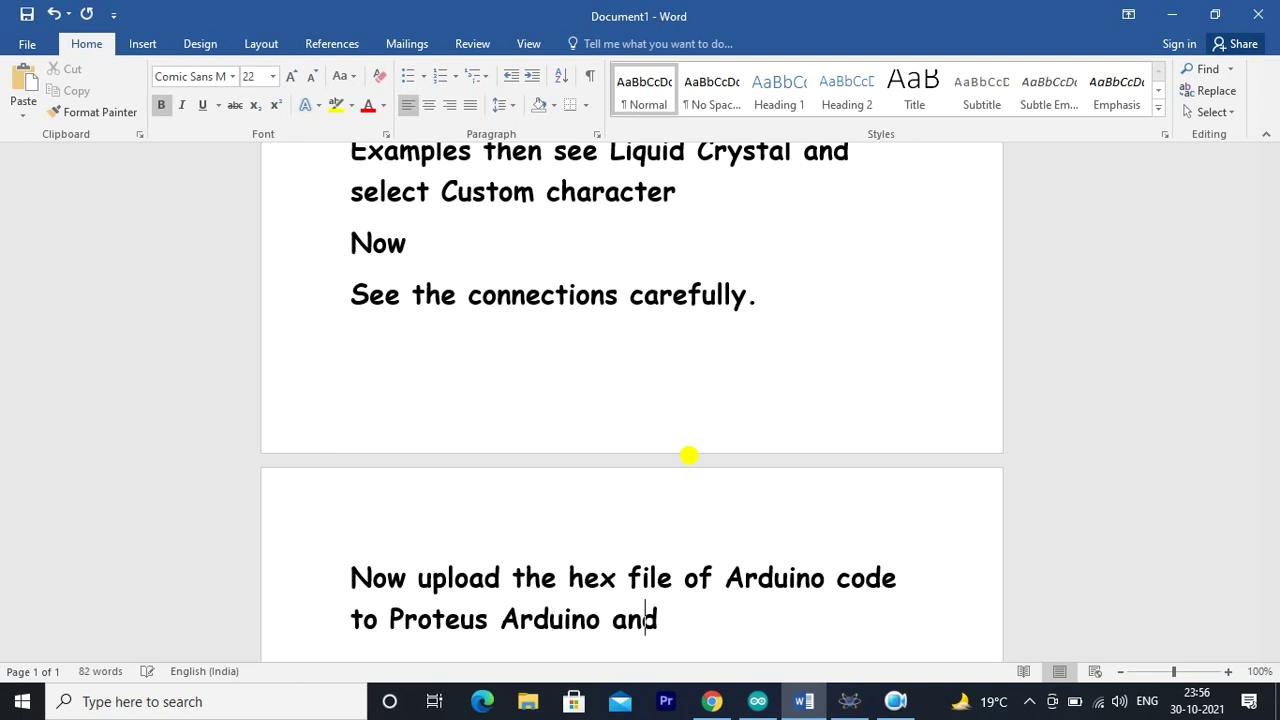
{"action": "type", "text": " simulate."}
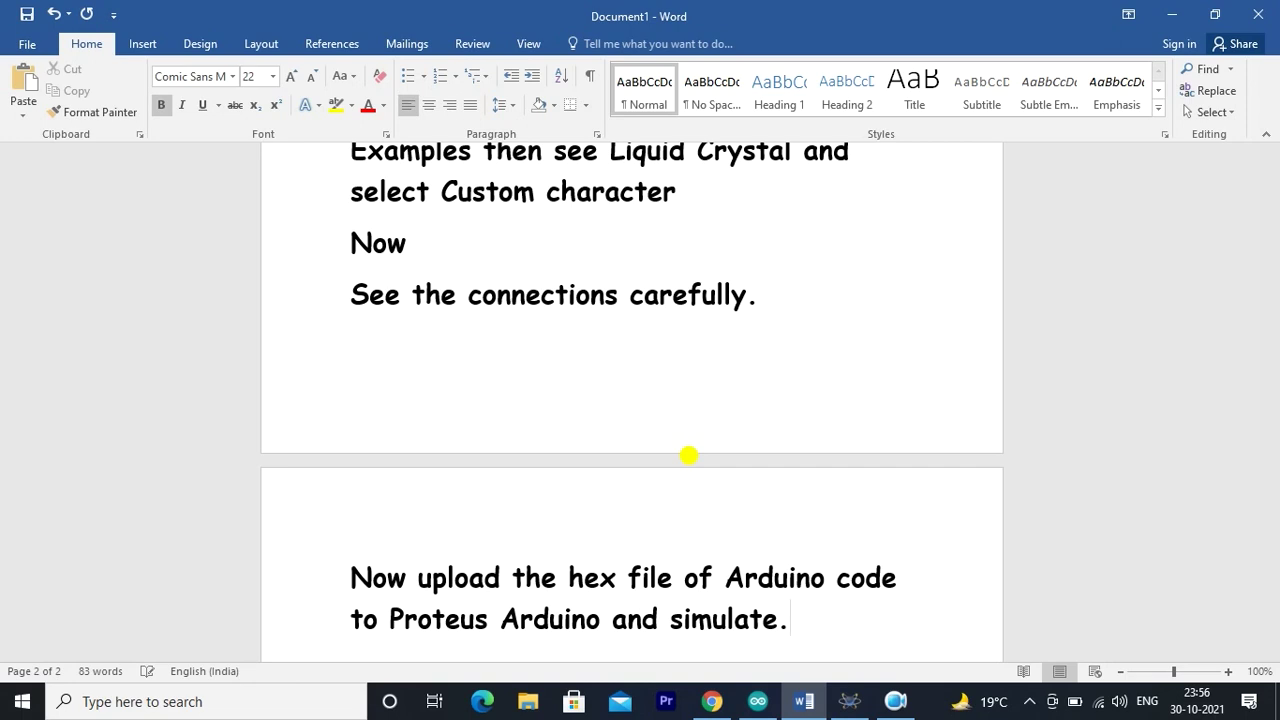
{"action": "scroll", "coordinate": [688, 455], "scroll_direction": "down", "scroll_amount": 5}
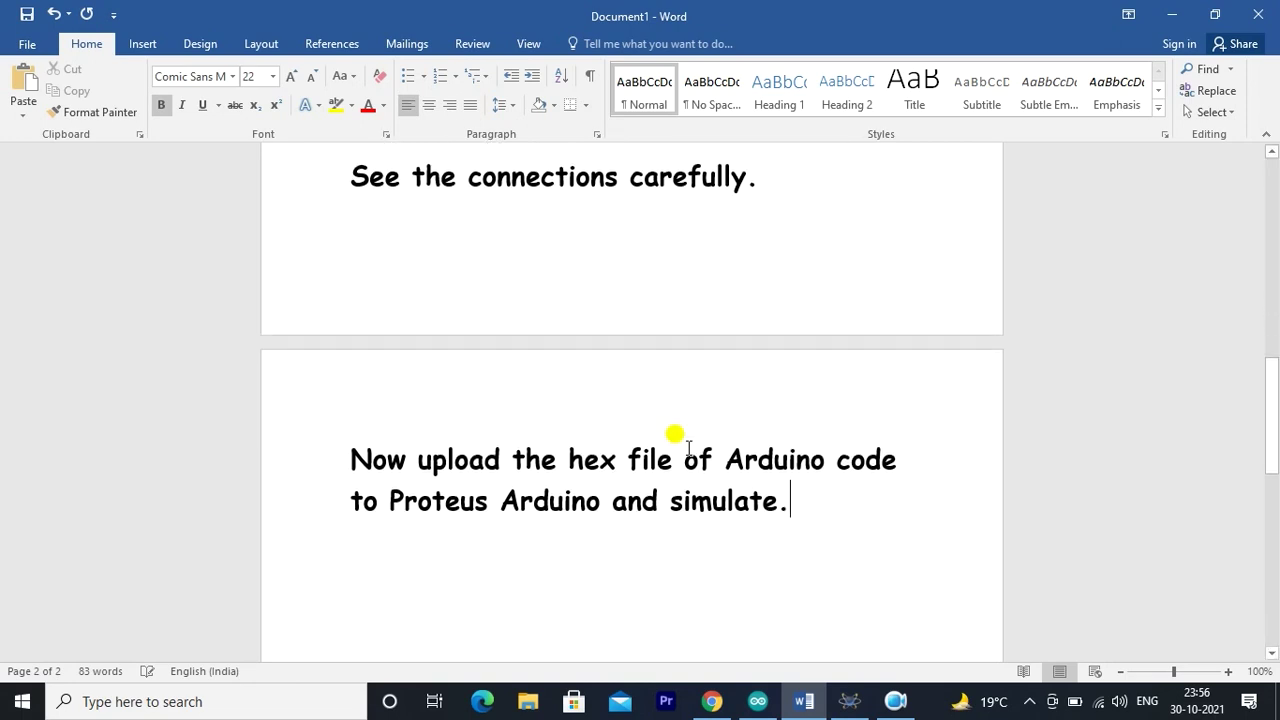
- Switch to the Arduino IDE, check the board setting, enlarge the output console and compile the CustomCharacter sketch
{"action": "left_click", "coordinate": [757, 701]}
{"action": "left_click", "coordinate": [440, 372]}
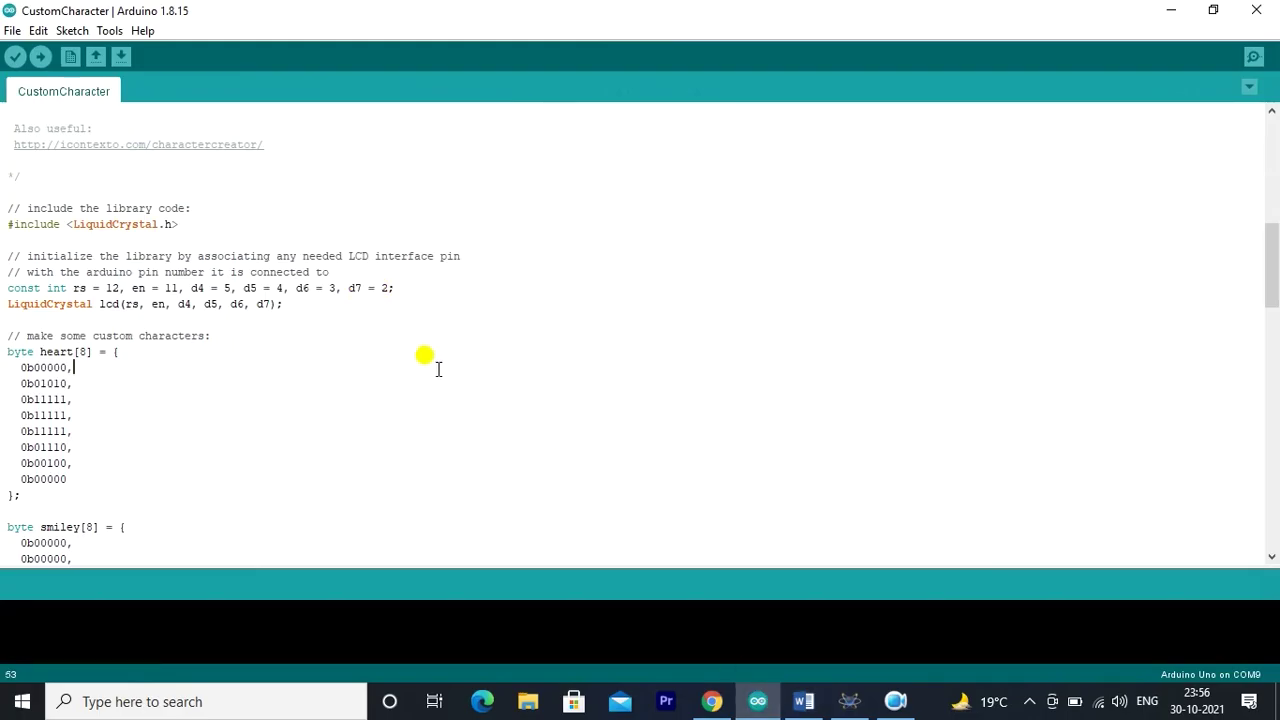
{"action": "left_click", "coordinate": [108, 33]}
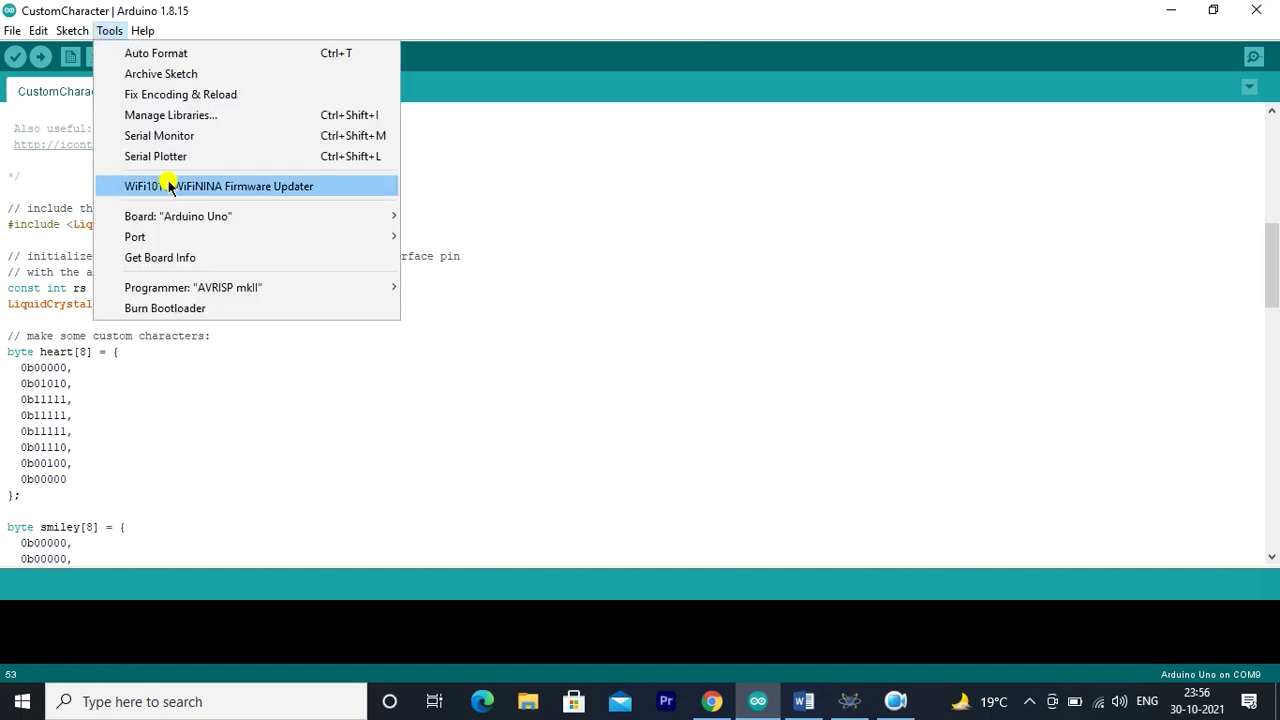
{"action": "mouse_move", "coordinate": [156, 222]}
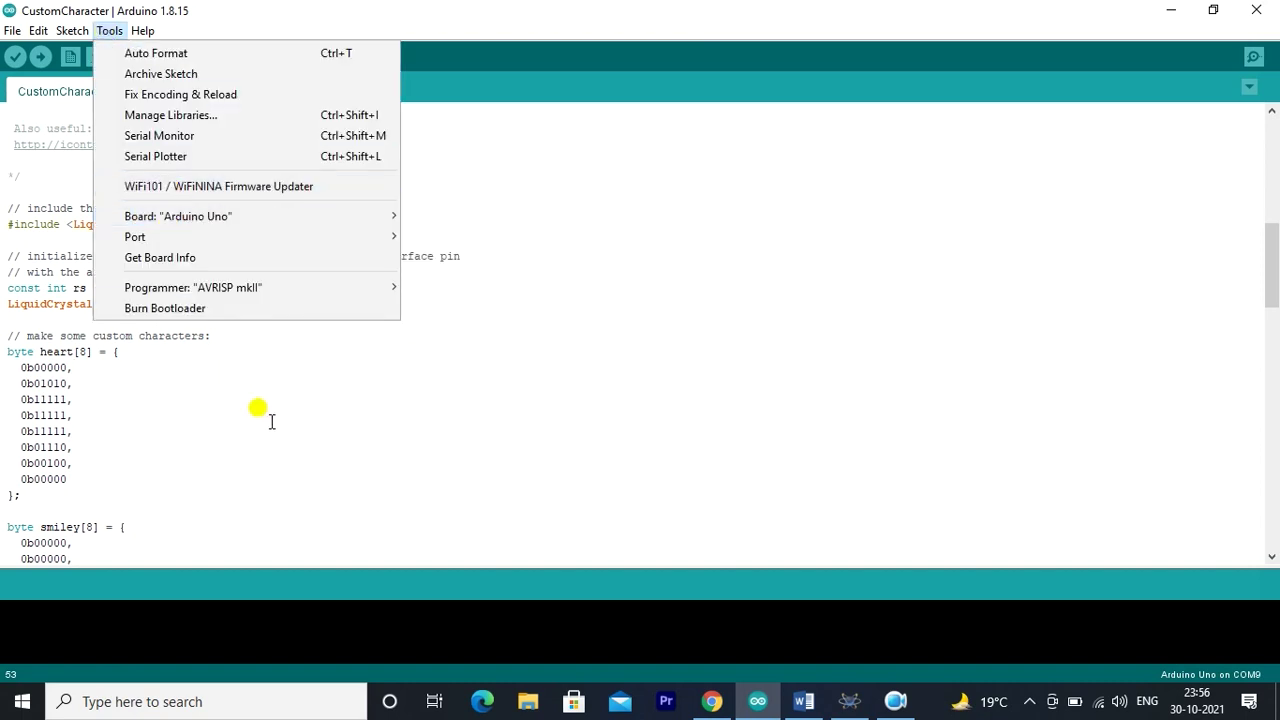
{"action": "left_click", "coordinate": [257, 409]}
{"action": "left_click_drag", "start_coordinate": [269, 567], "coordinate": [251, 410]}
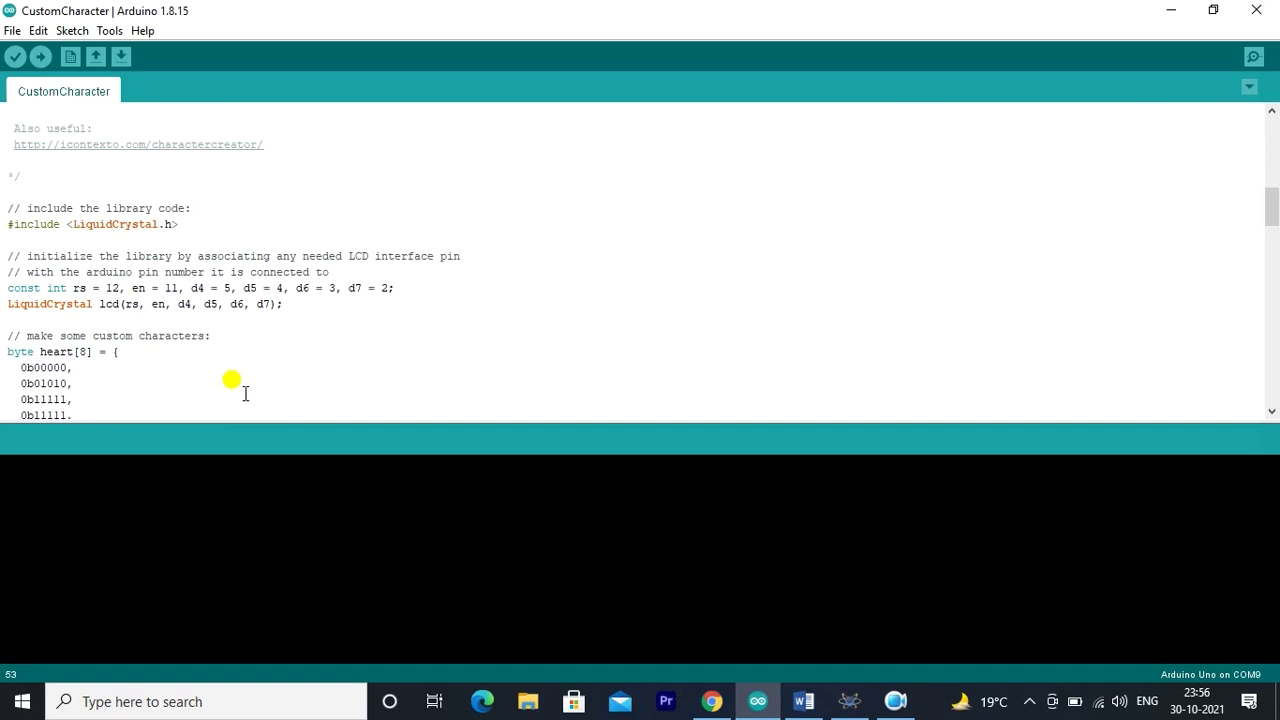
{"action": "left_click", "coordinate": [15, 56]}
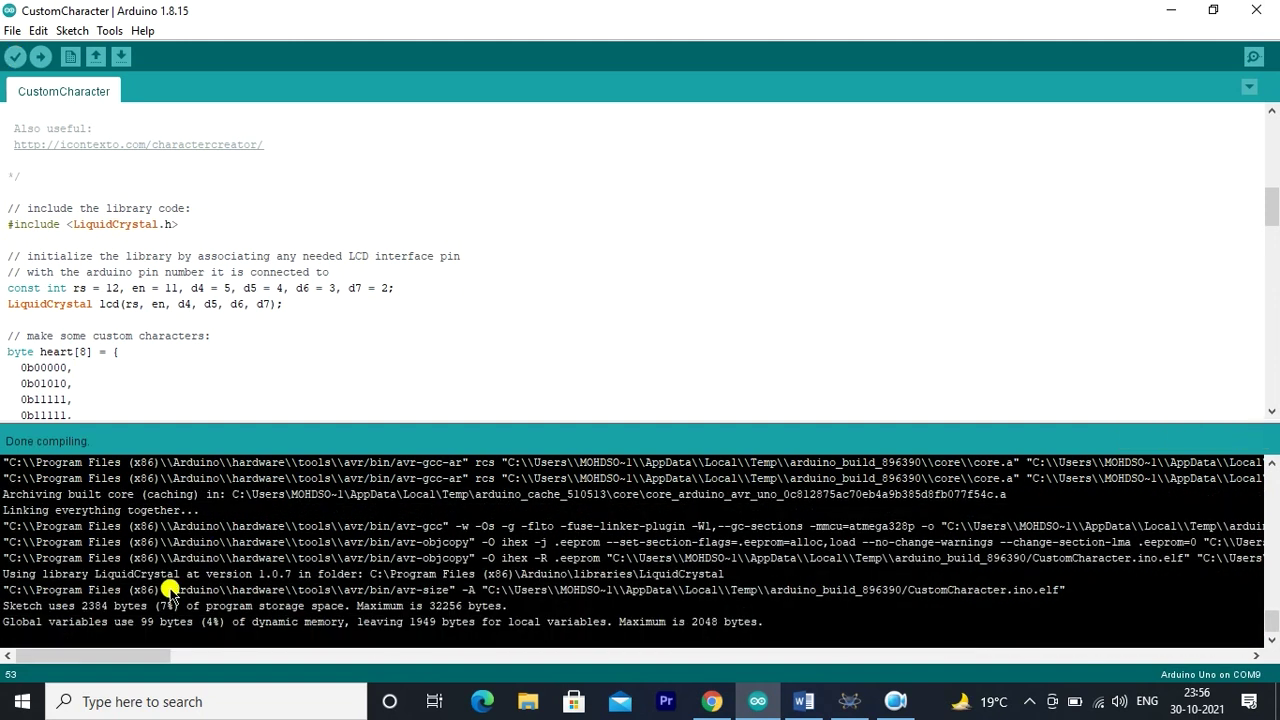
- Copy the CustomCharacter.ino.hex path from the compiler output, set it as the Arduino Uno's program file in Proteus, and save the project
{"action": "left_click_drag", "start_coordinate": [126, 660], "coordinate": [217, 663]}
{"action": "left_click_drag", "start_coordinate": [454, 563], "coordinate": [1042, 569]}
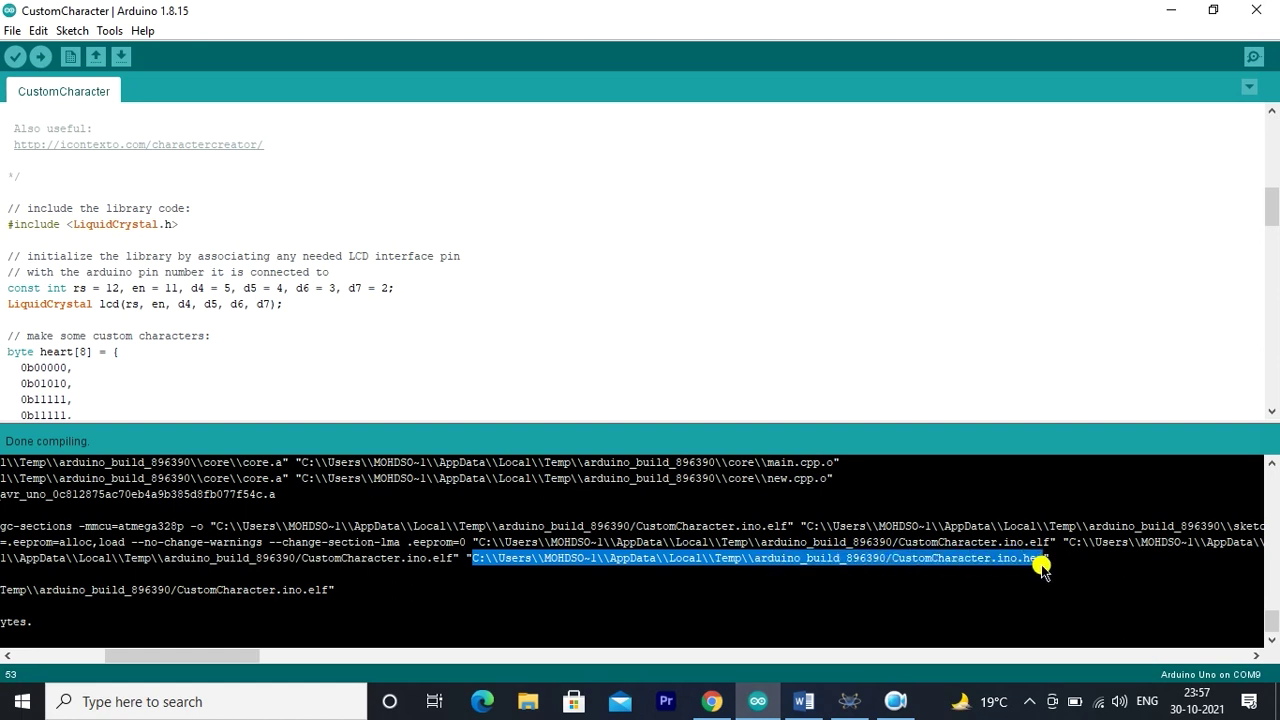
{"action": "left_click", "coordinate": [849, 701]}
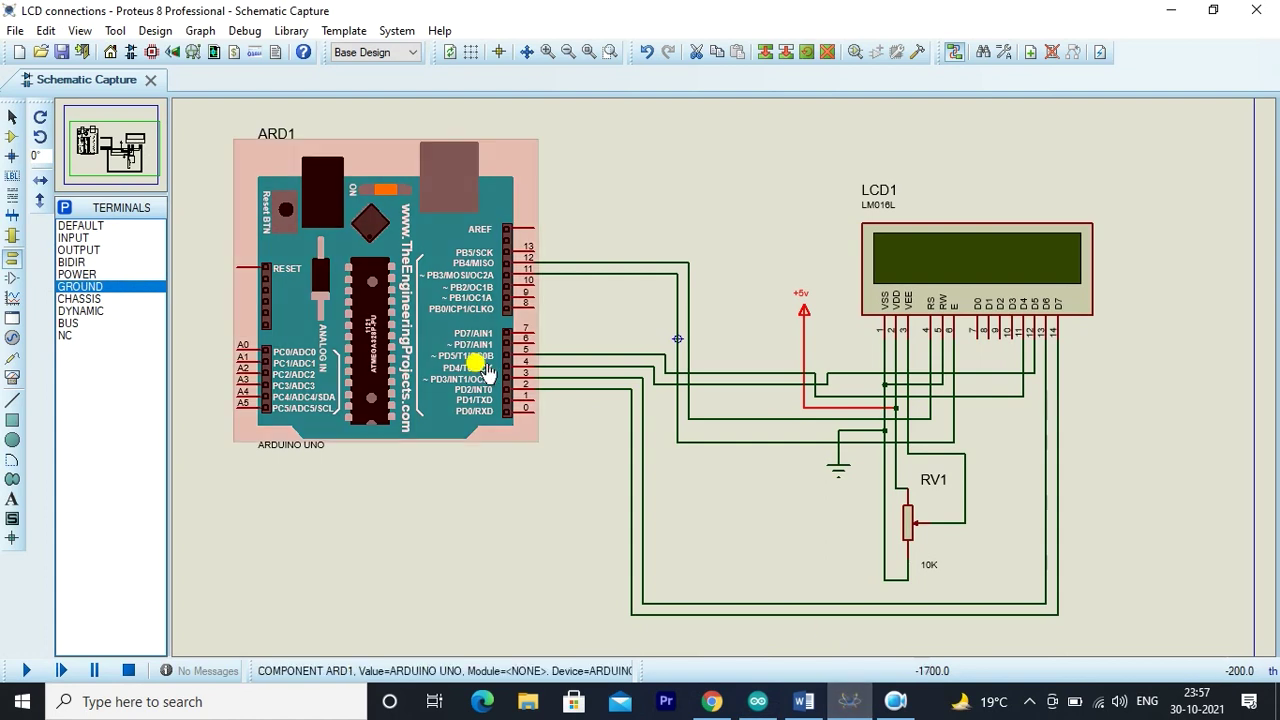
{"action": "double_click", "coordinate": [397, 290]}
{"action": "left_click", "coordinate": [600, 273]}
{"action": "right_click", "coordinate": [600, 273]}
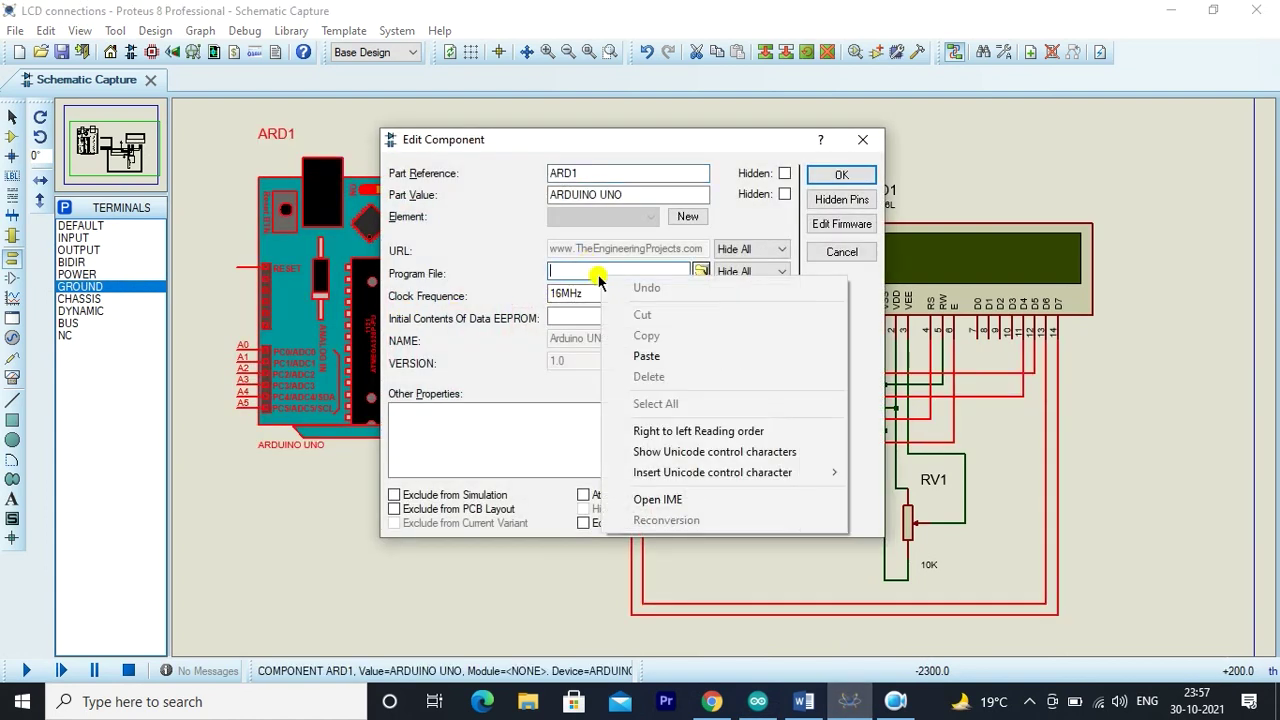
{"action": "left_click", "coordinate": [647, 362]}
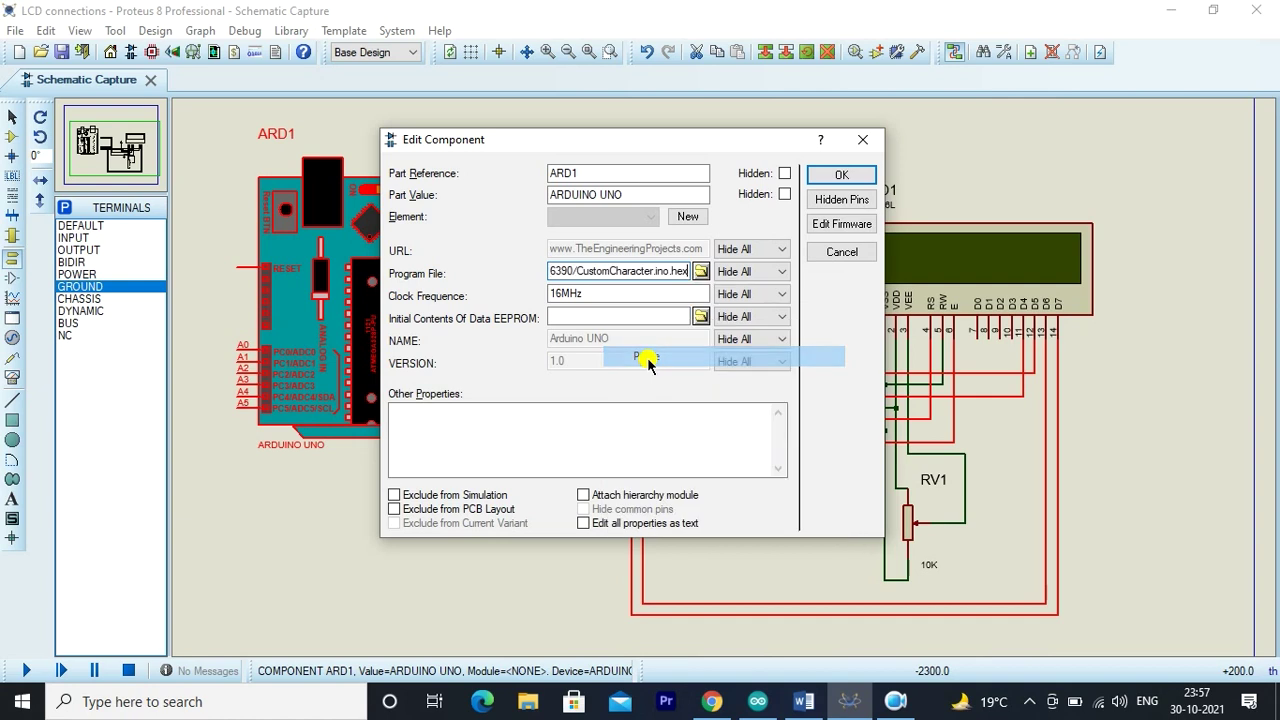
{"action": "left_click", "coordinate": [812, 174]}
{"action": "left_click", "coordinate": [58, 52]}
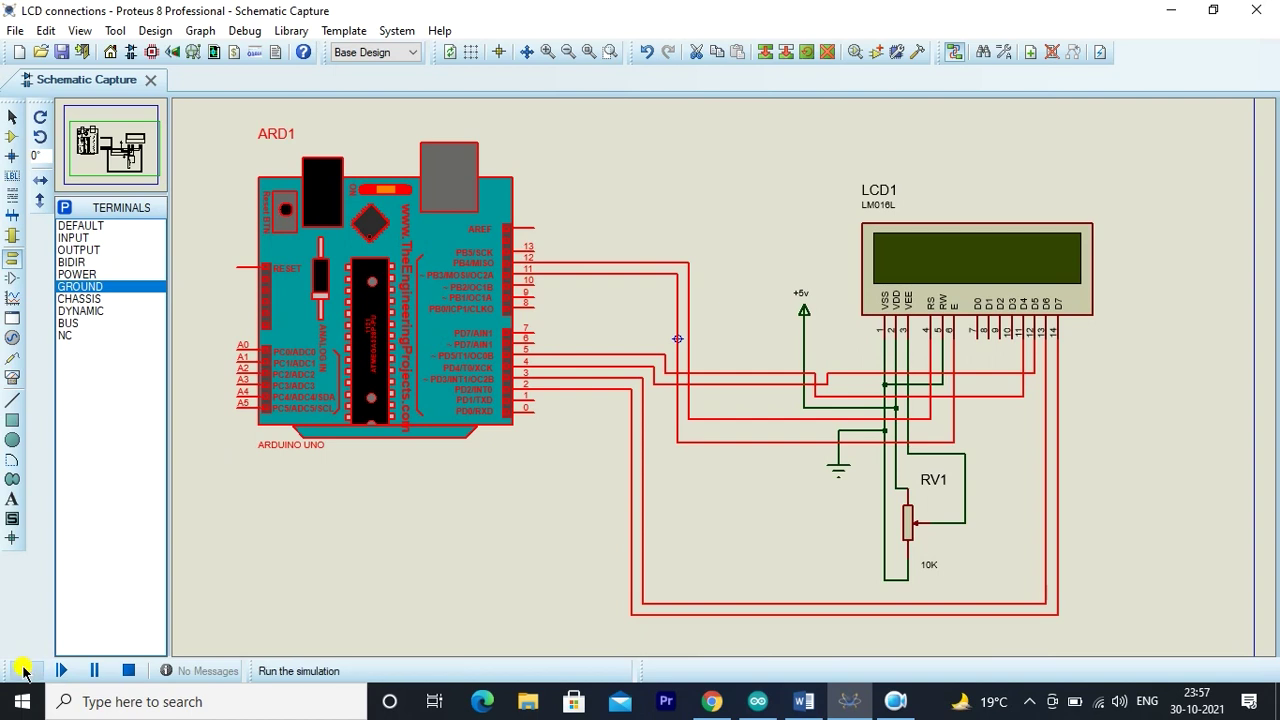
- Run the circuit simulation to check the LCD output, and stop it
{"action": "left_click", "coordinate": [22, 672]}
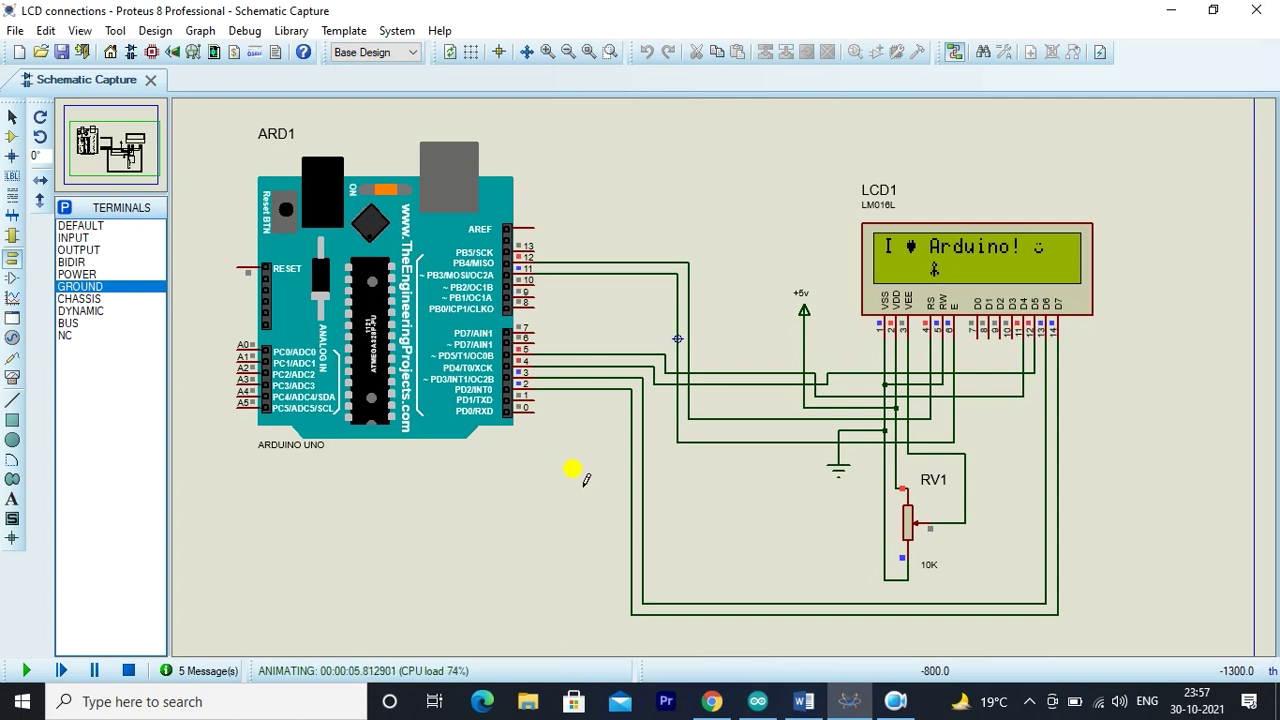
{"action": "left_click", "coordinate": [129, 670]}
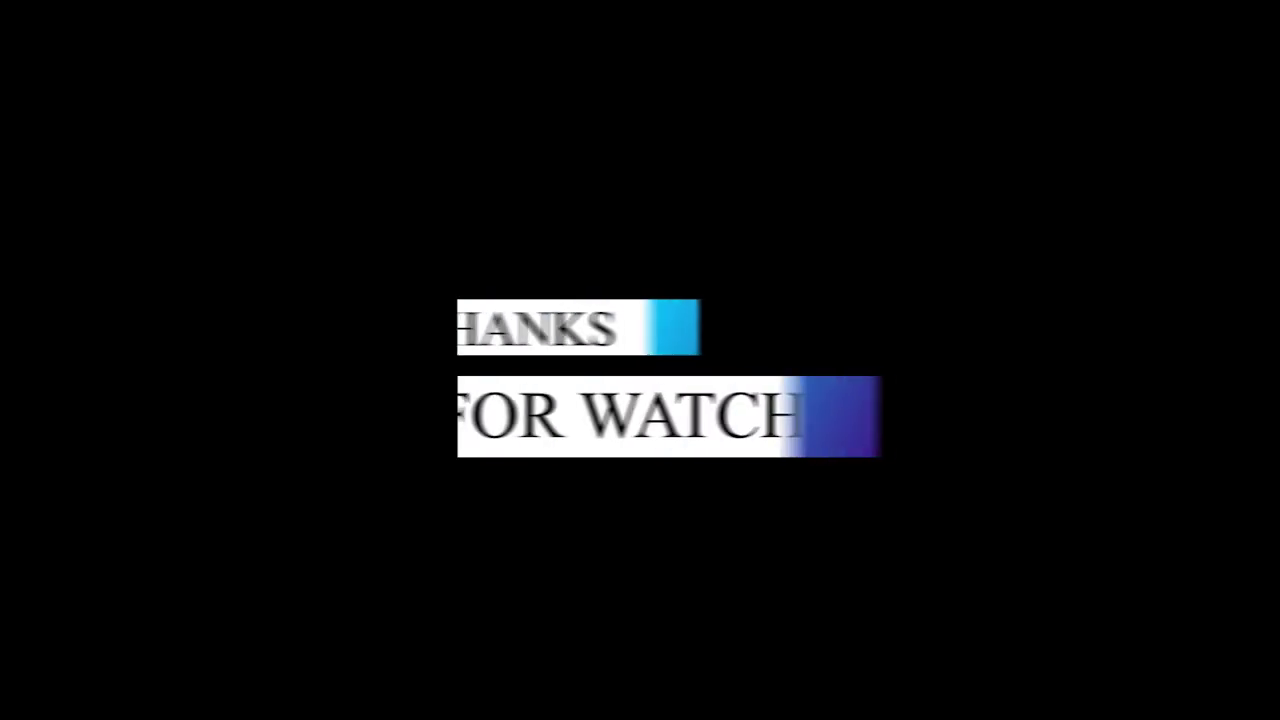